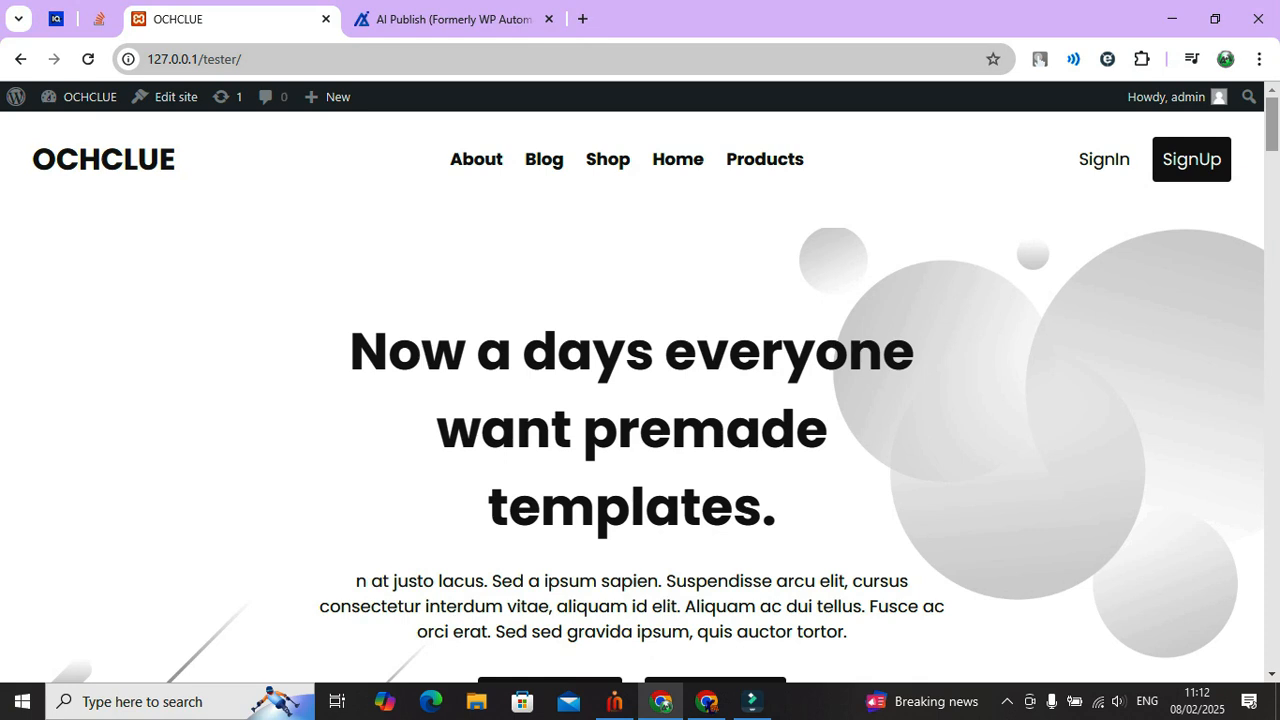
click(340, 59)
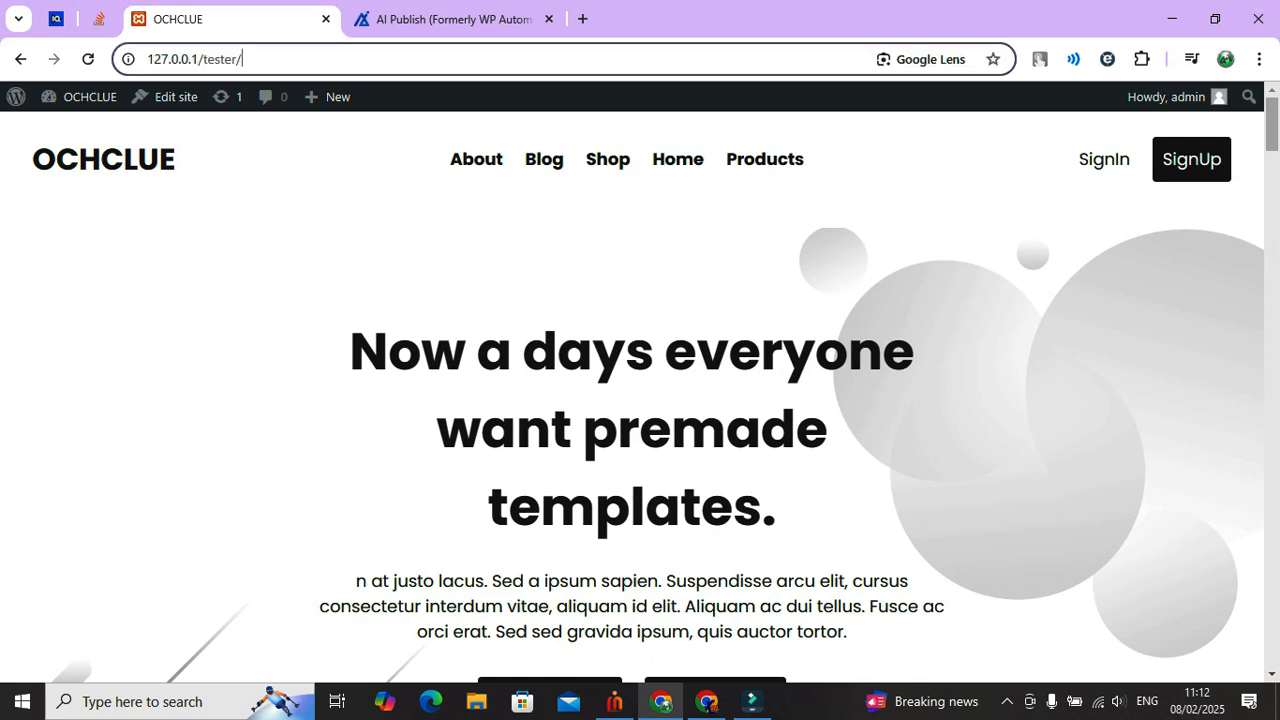
drag(244, 59, 145, 59)
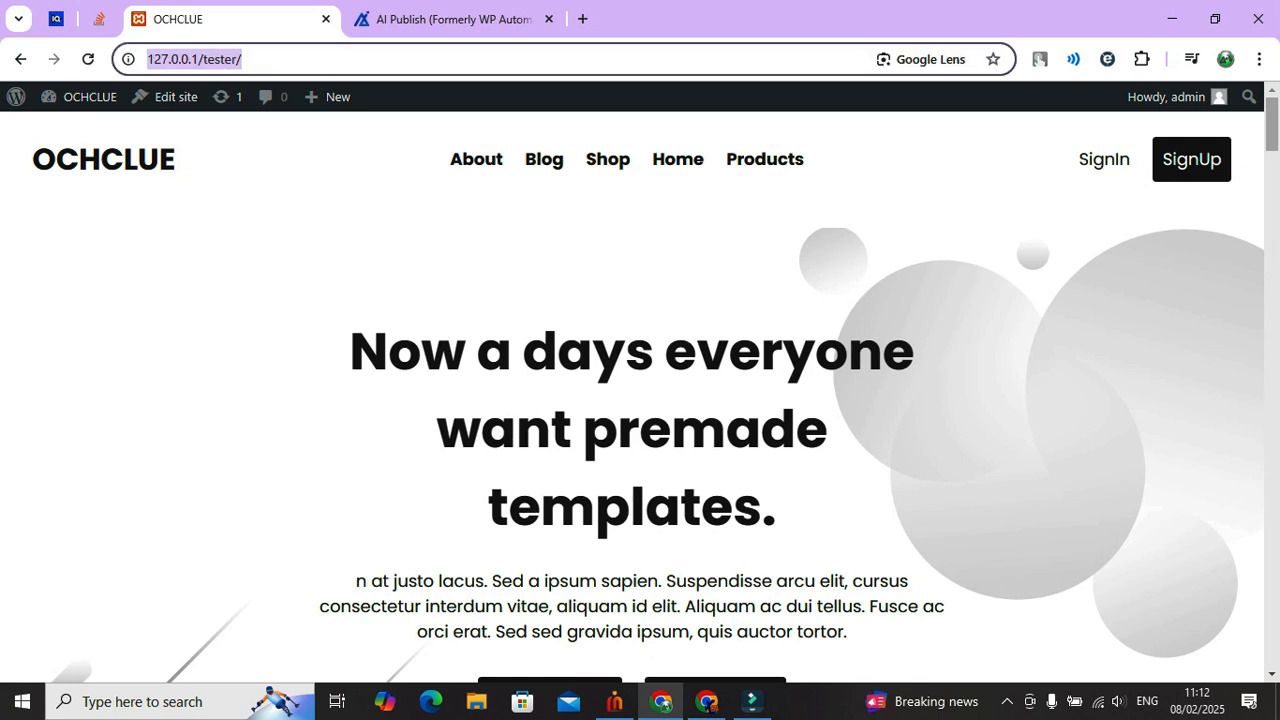
click(147, 59)
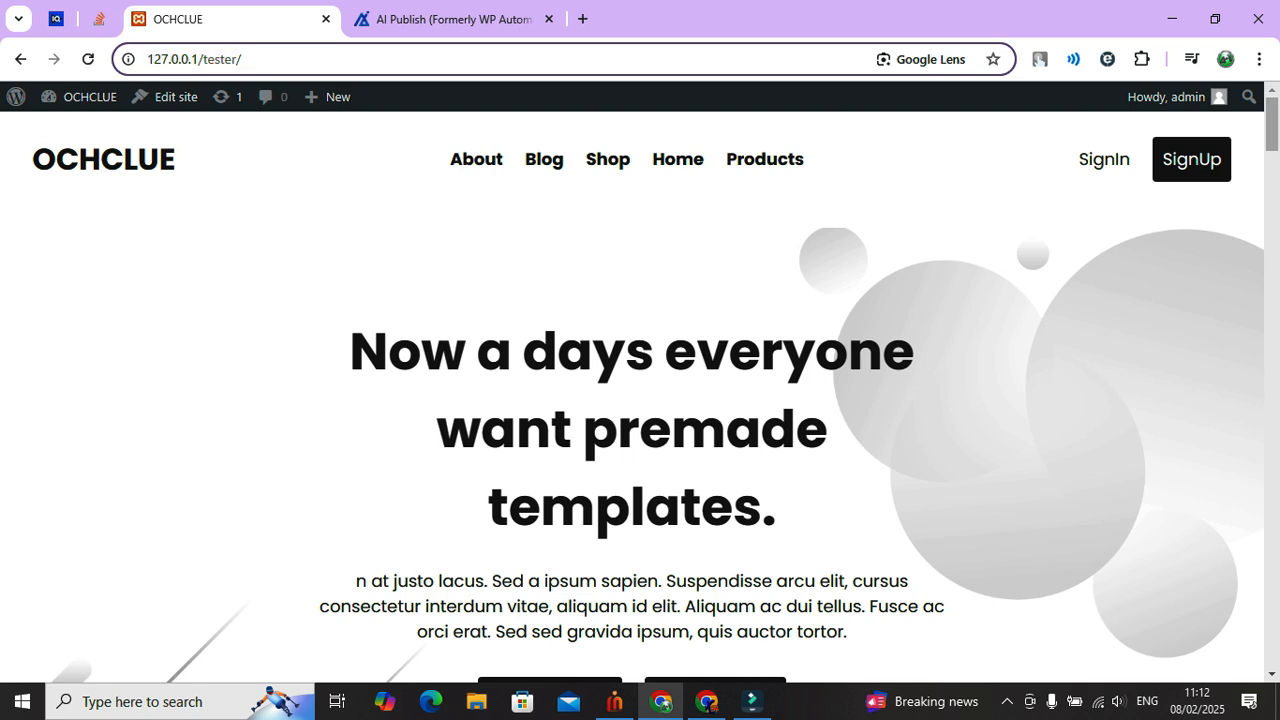
scroll(632, 396, down, 3)
scroll(632, 396, up, 3)
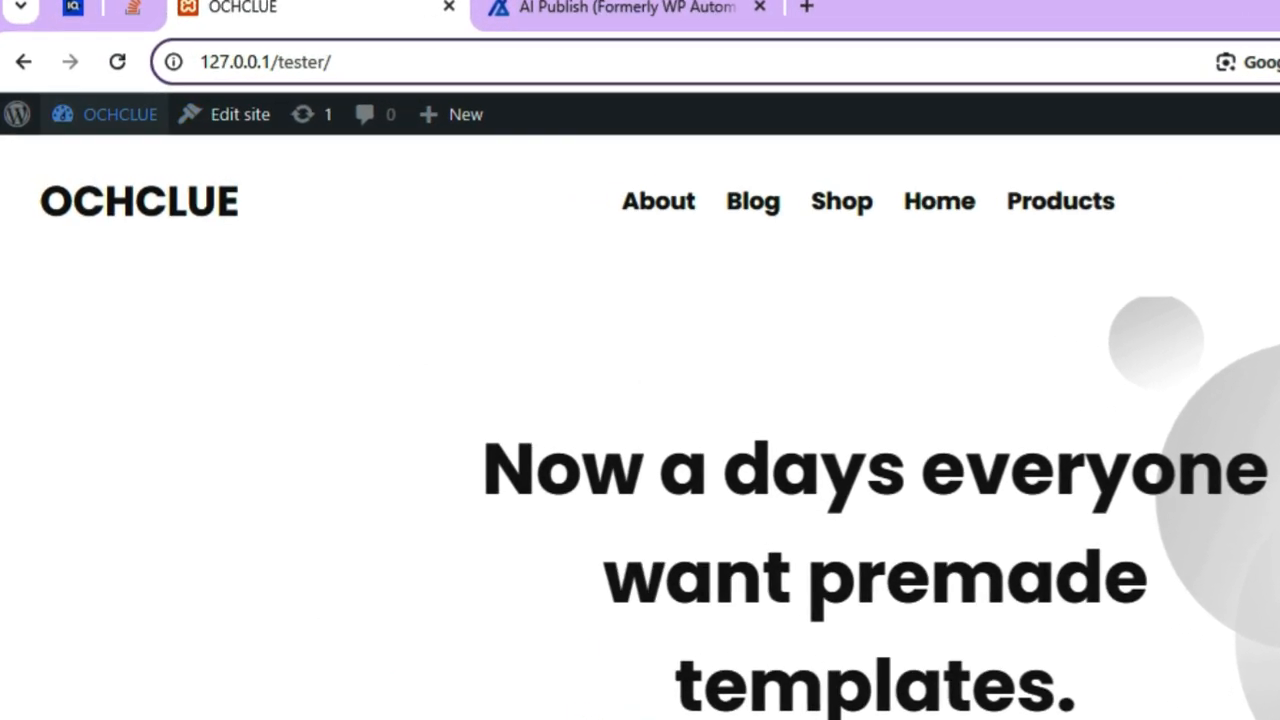
Open the OCHCLUE site's admin dashboard and go to the Automatic plugin's list of all campaigns
mouse_move(120, 114)
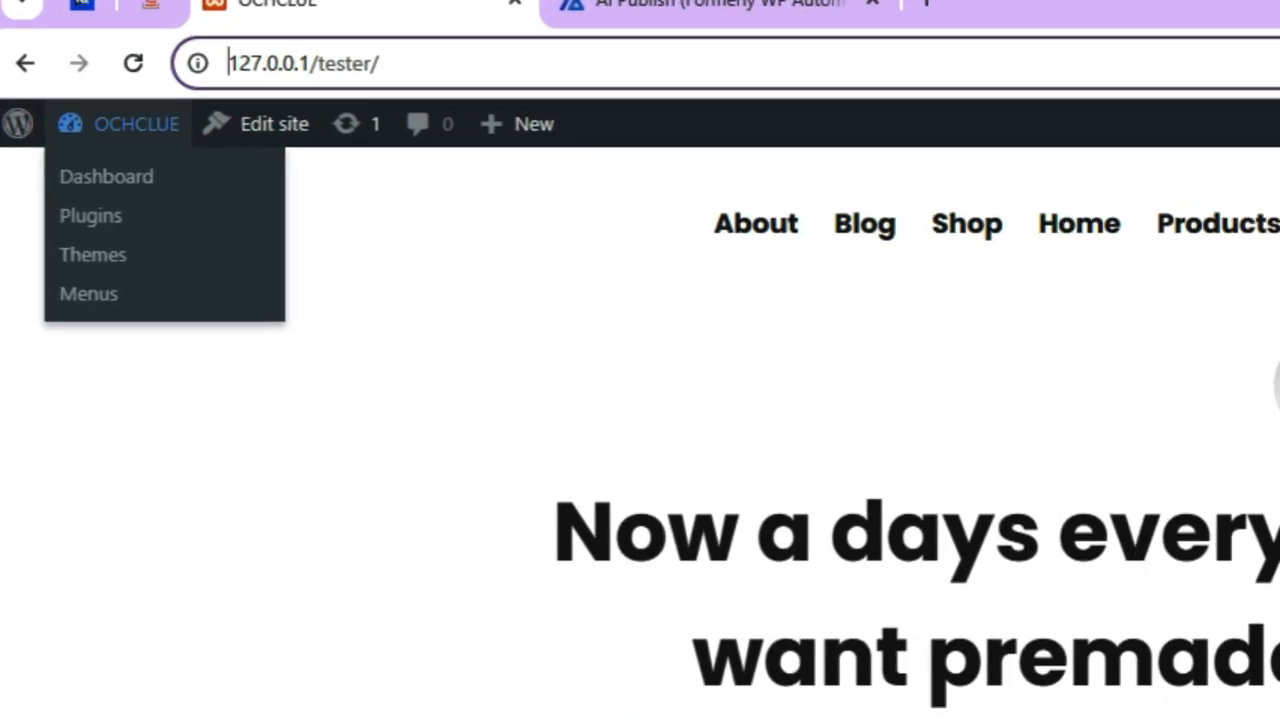
click(94, 160)
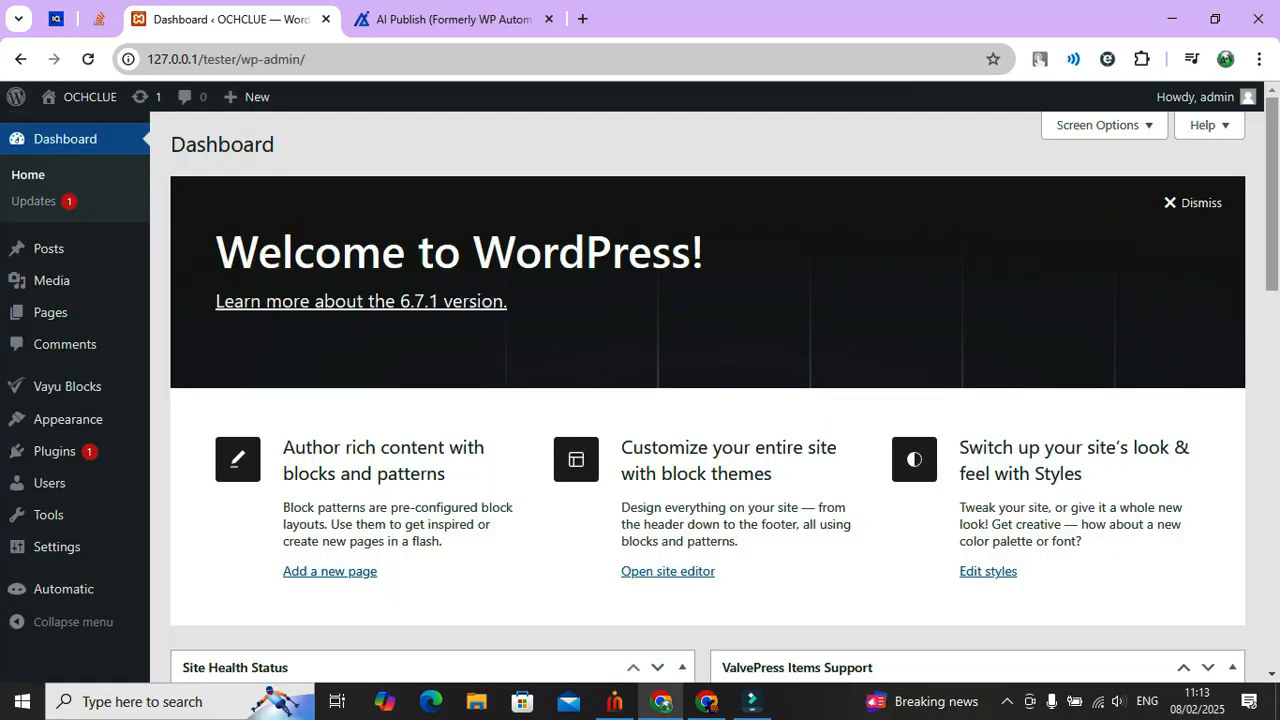
mouse_move(49, 483)
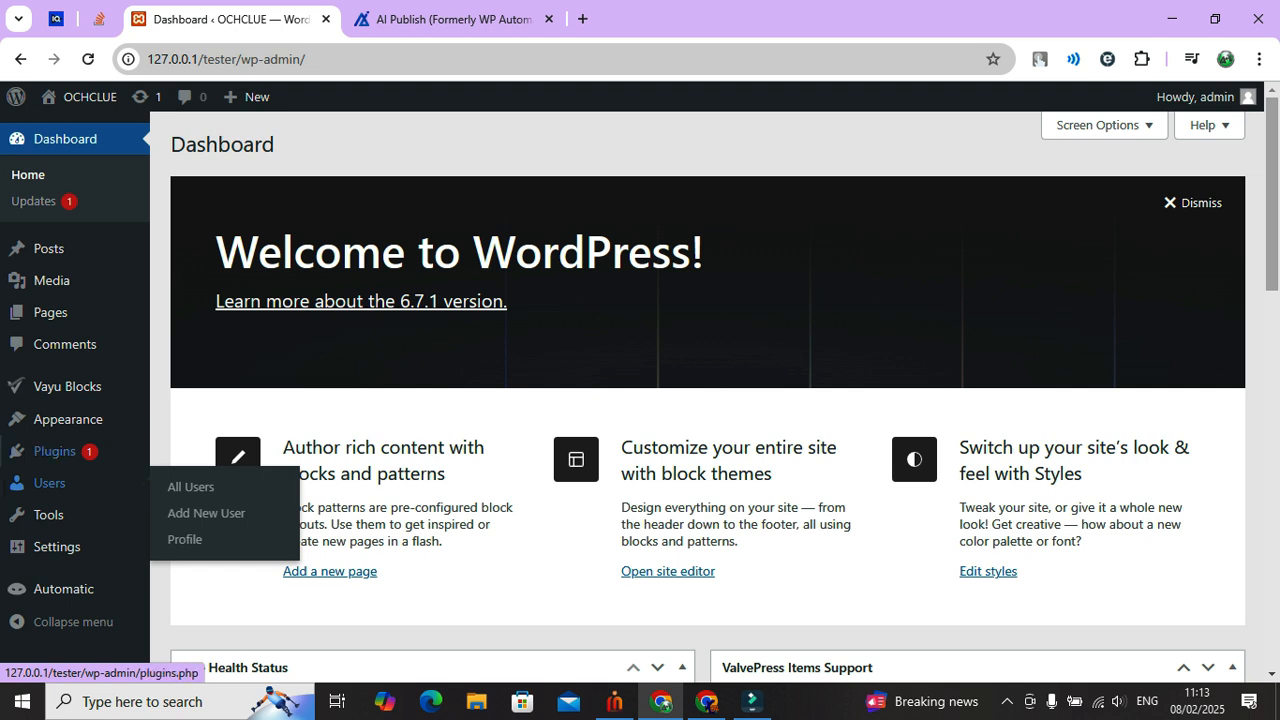
mouse_move(63, 589)
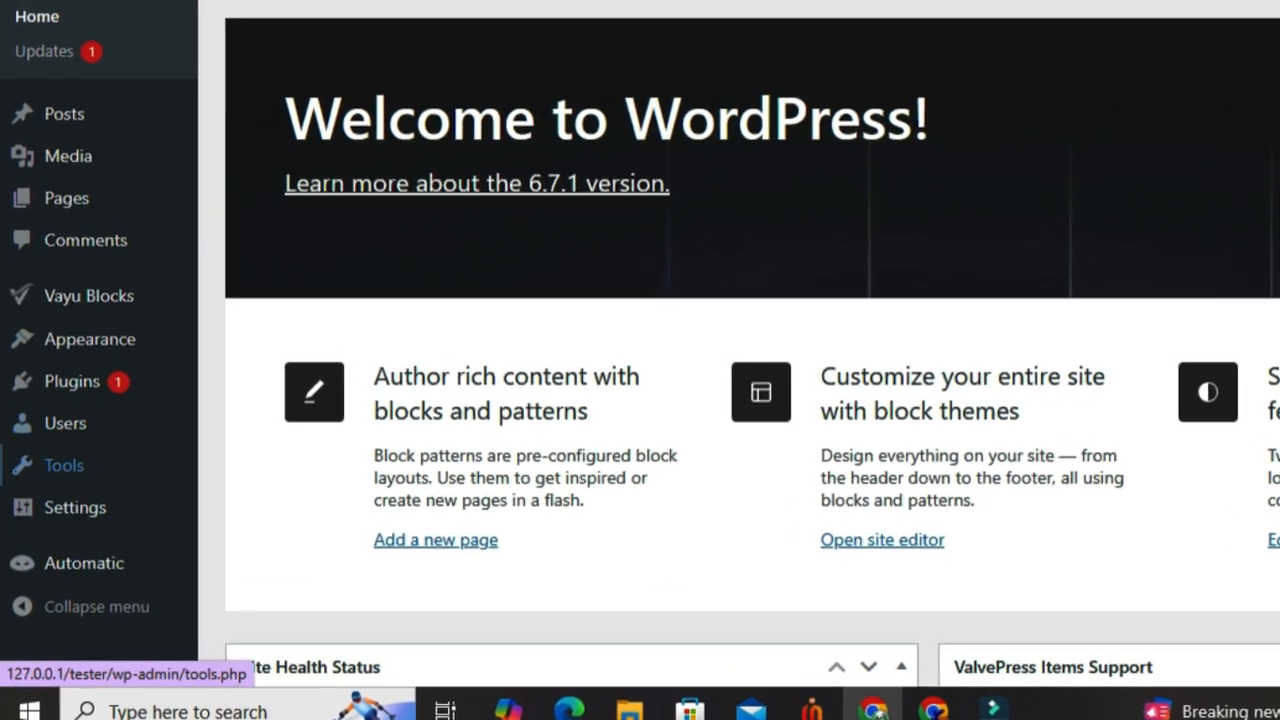
mouse_move(60, 570)
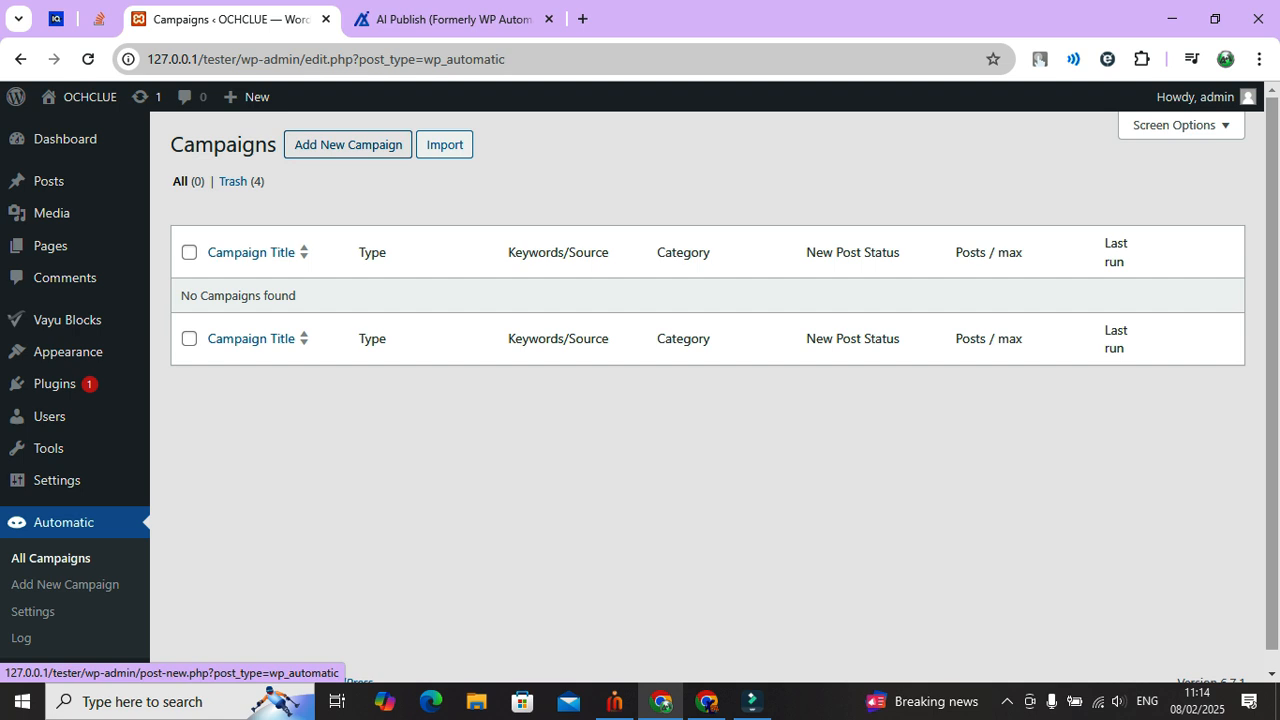
Start a new campaign in the Automatic plugin and title it "tech"
click(347, 144)
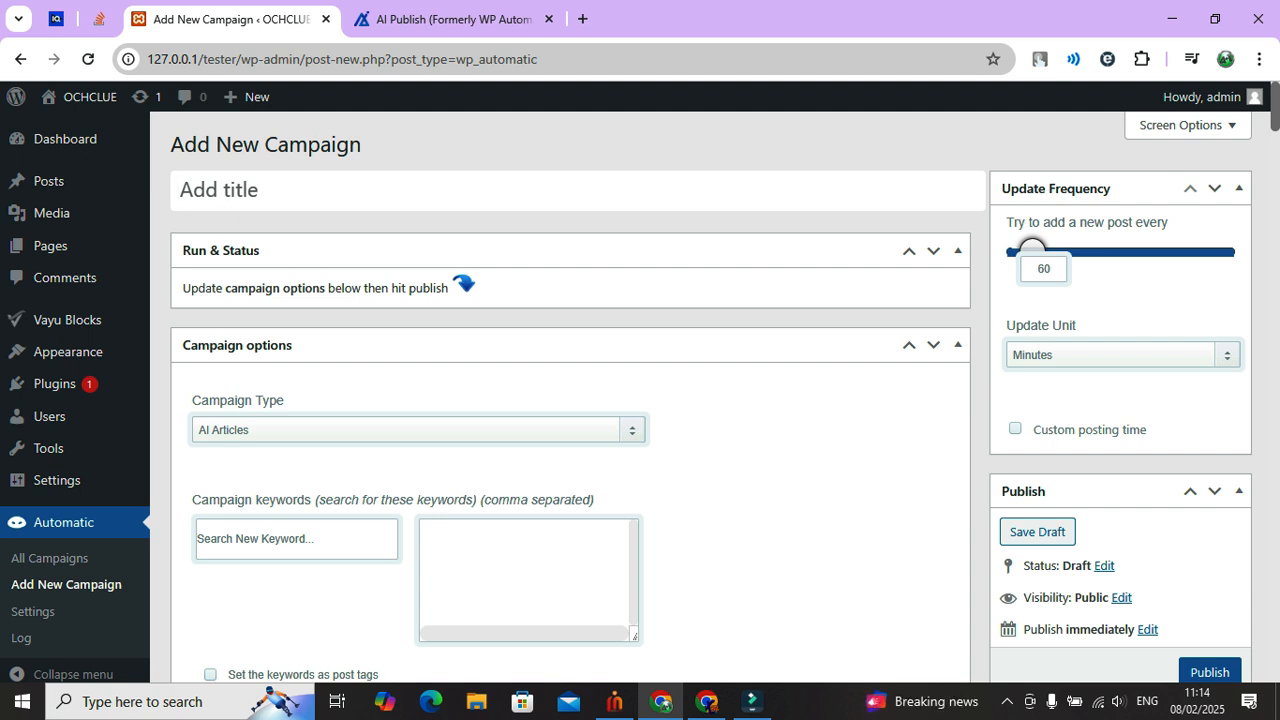
text(tech)
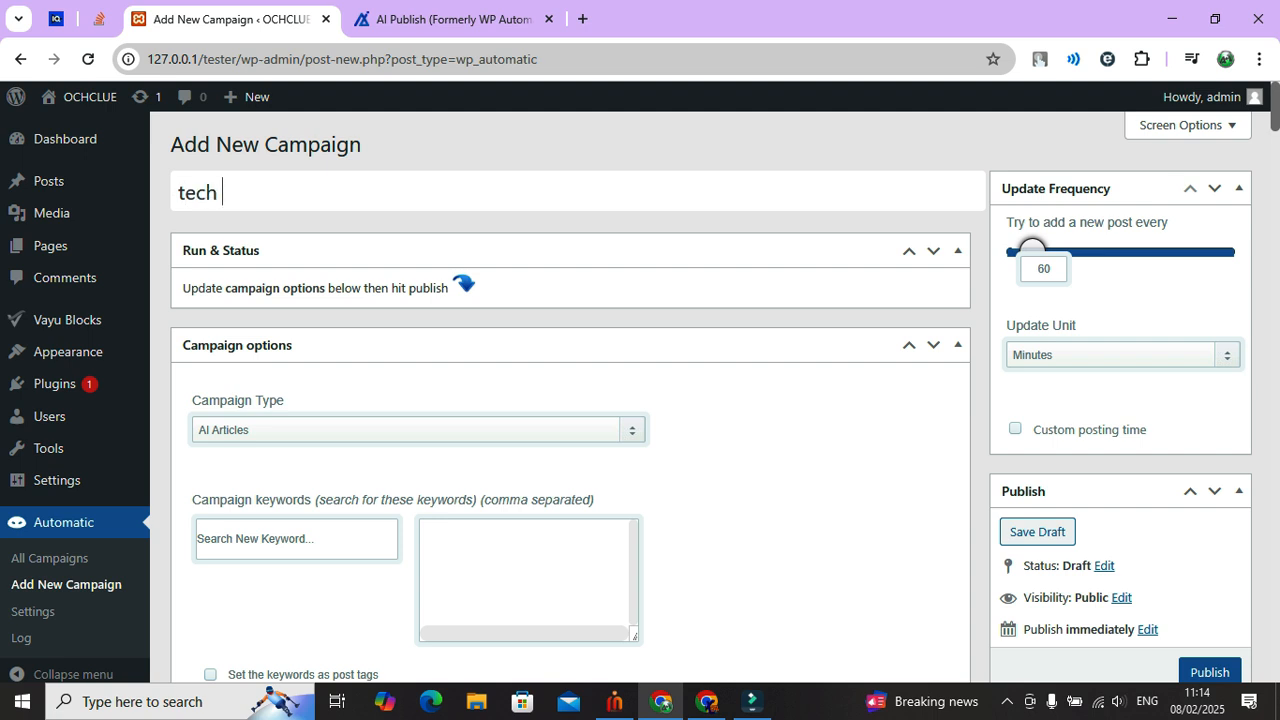
Open the TechNewsWorld tech blog at technewsworld.com/section/tech-blog in a new browser tab
key(ctrl+t)
text(tech)
key(BackSpace)
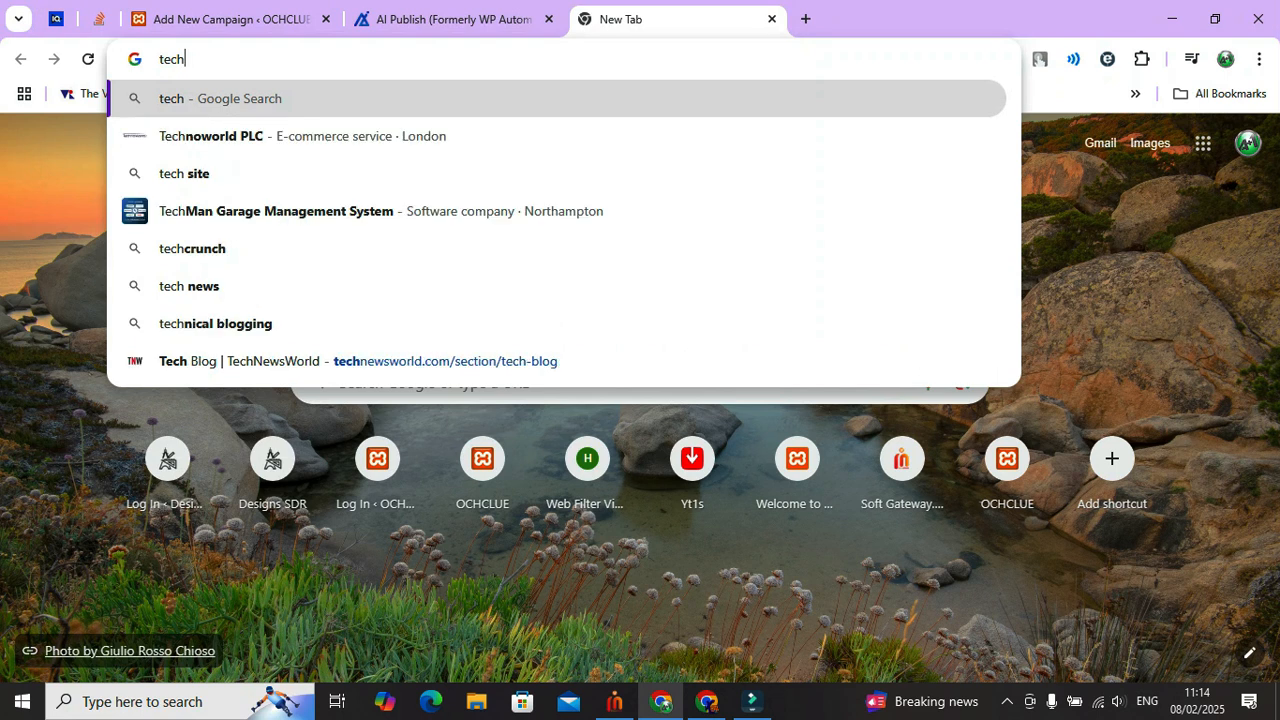
key(BackSpace)
key(BackSpace)
key(BackSpace)
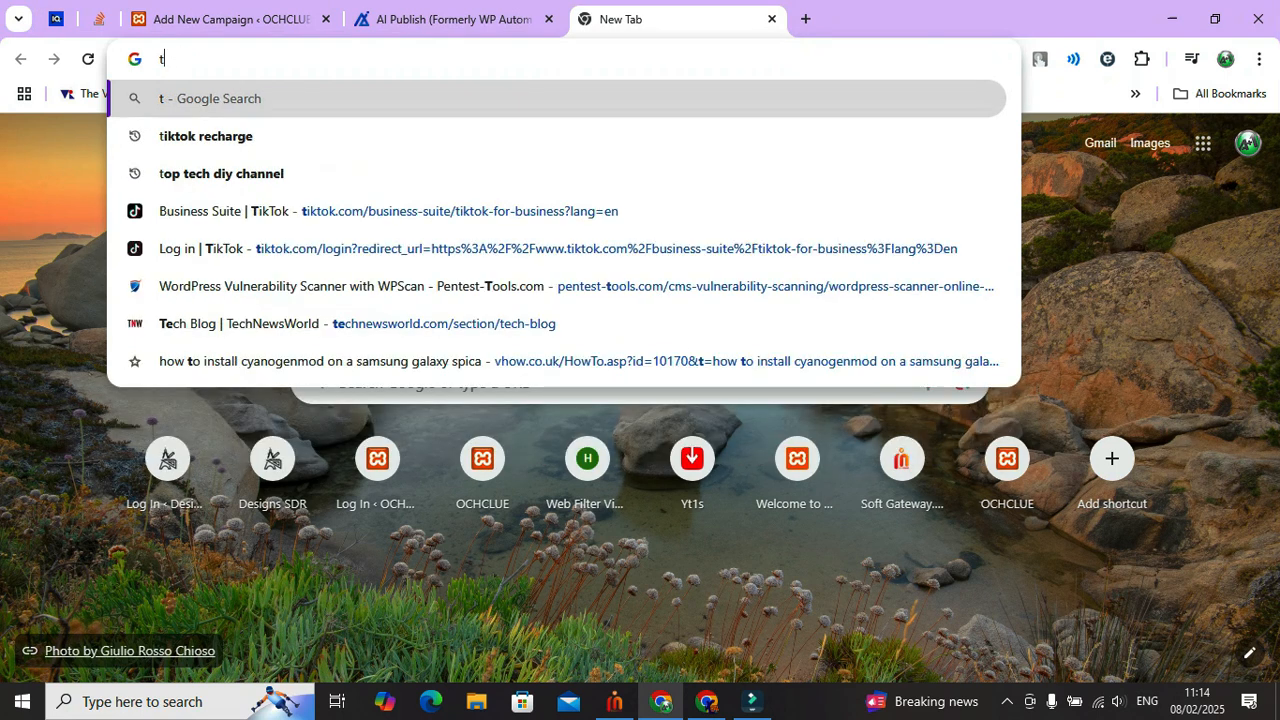
text(ech)
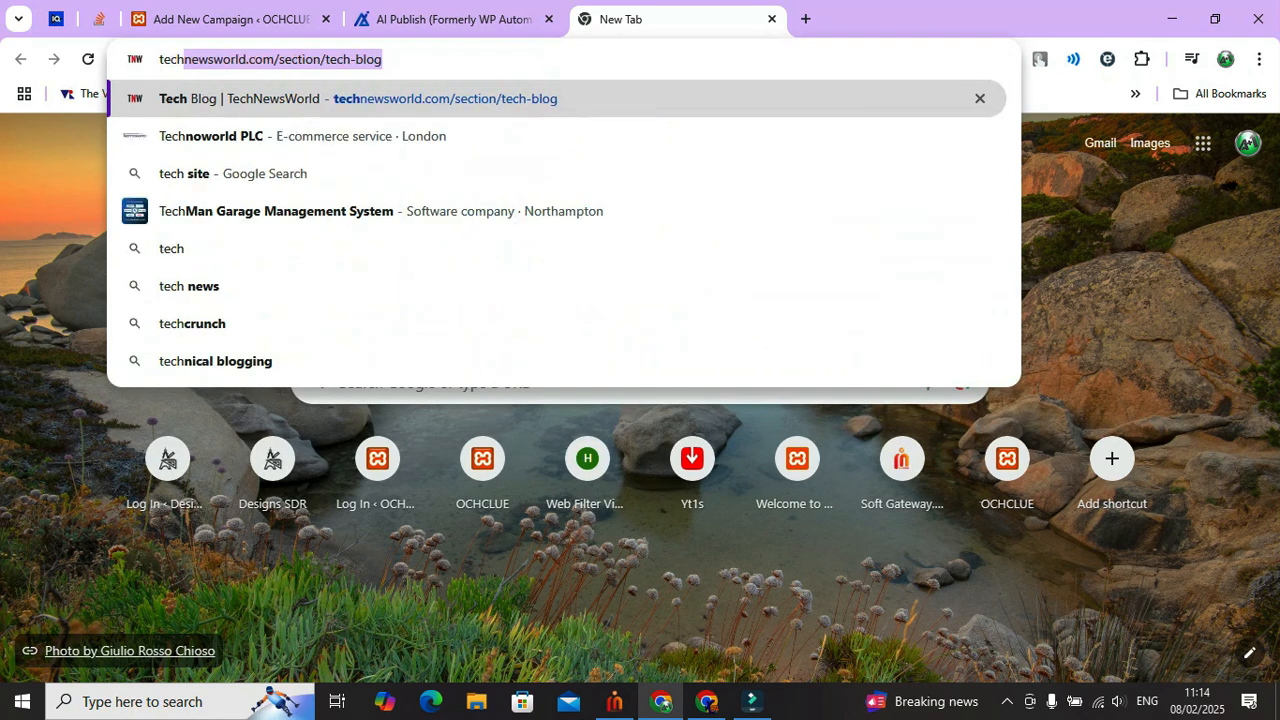
key(Return)
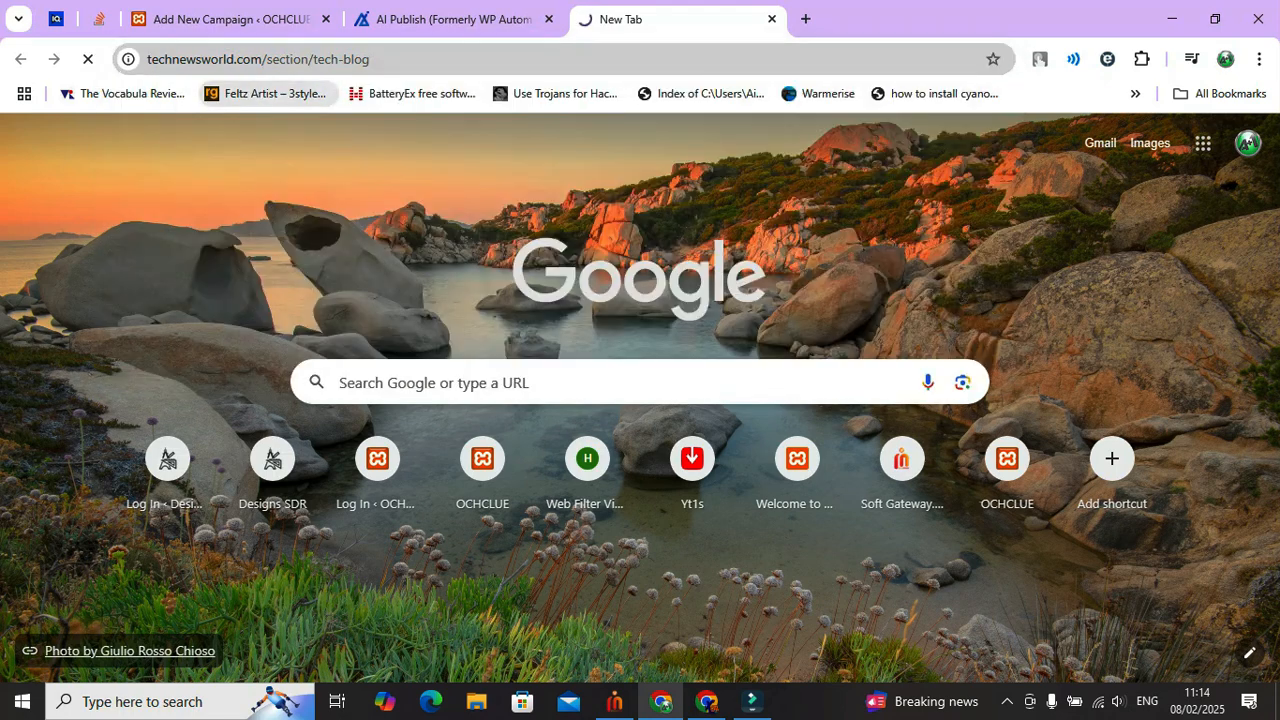
Accept the site's cookies, then examine the tech blog's article listing and its page address
scroll(640, 400, down, 10)
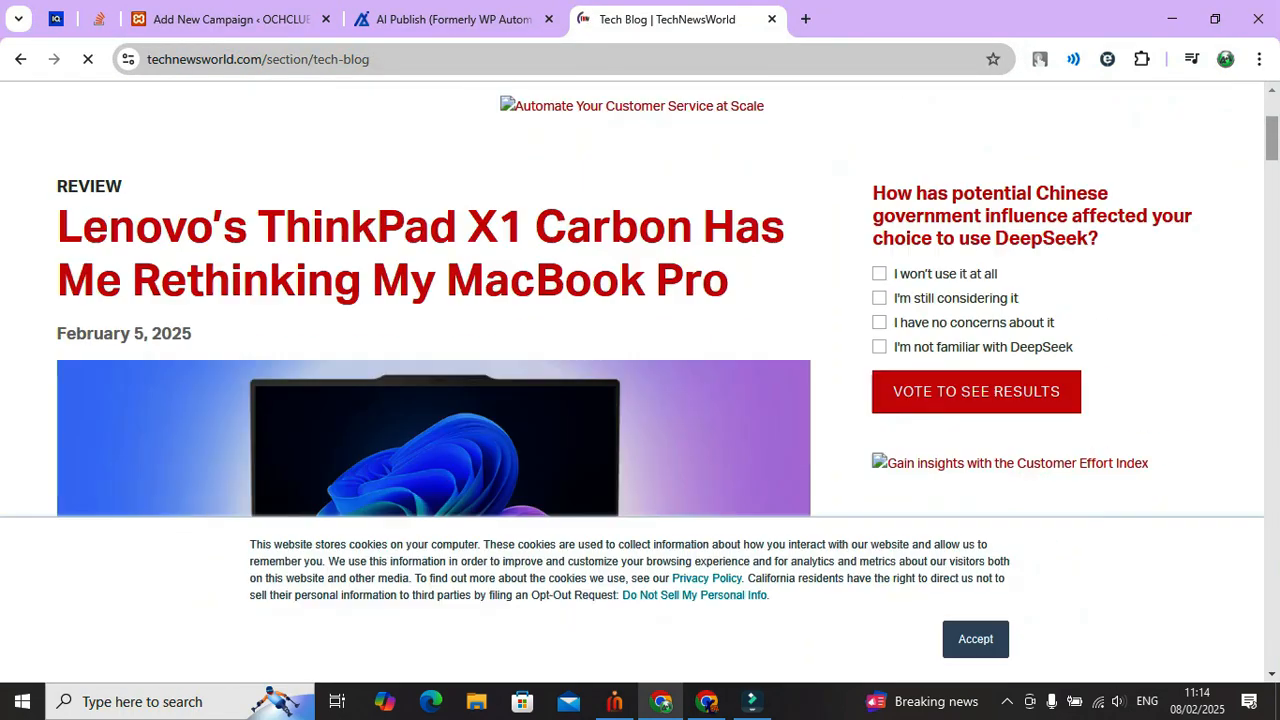
scroll(640, 400, down, 3)
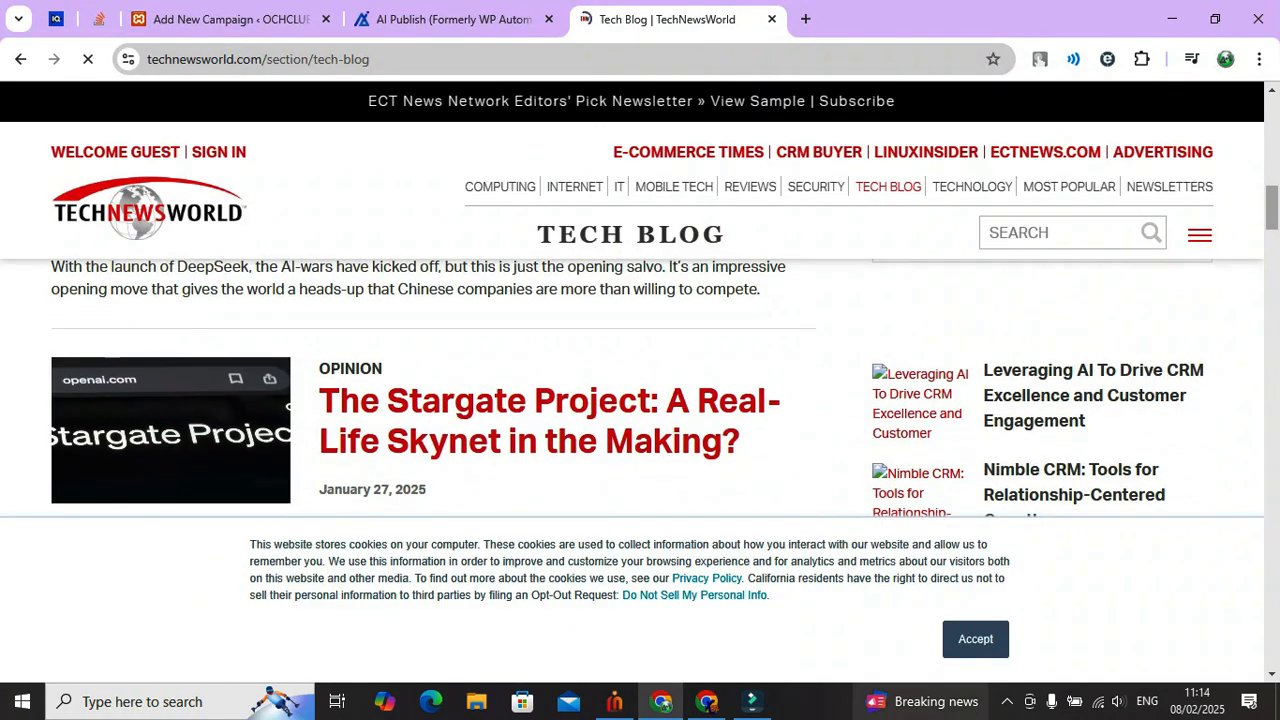
click(975, 639)
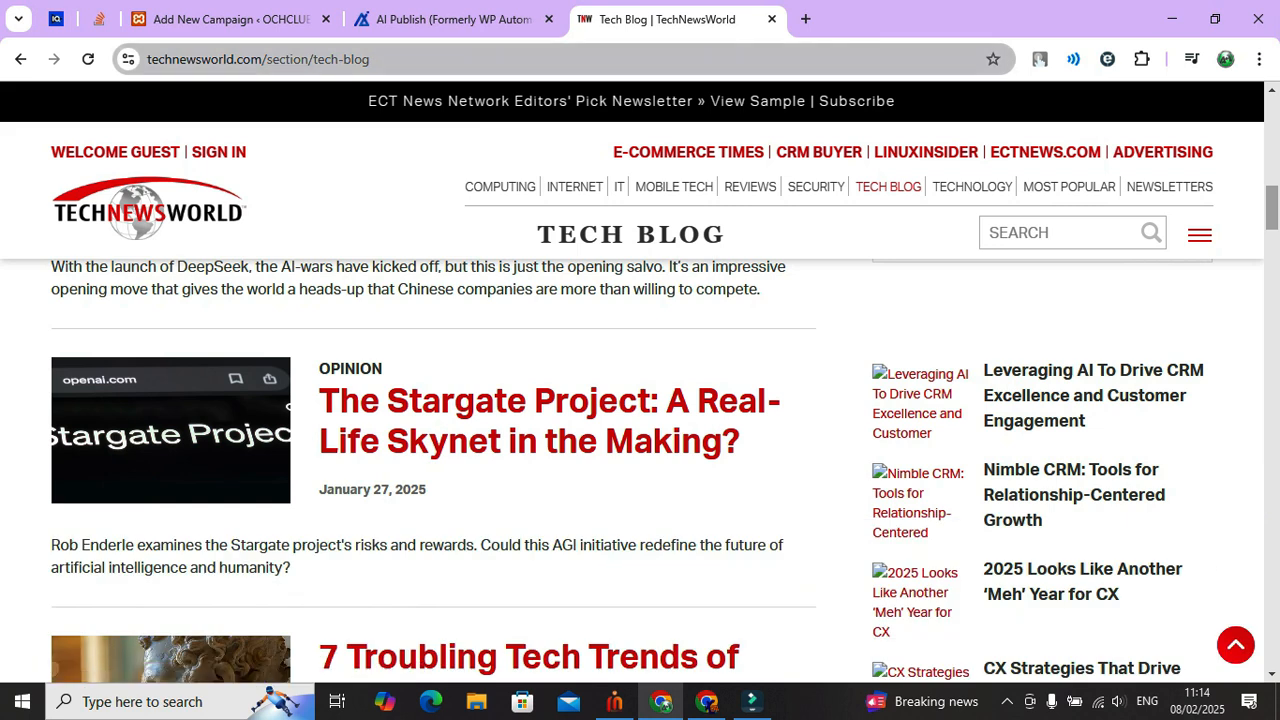
scroll(640, 400, up, 13)
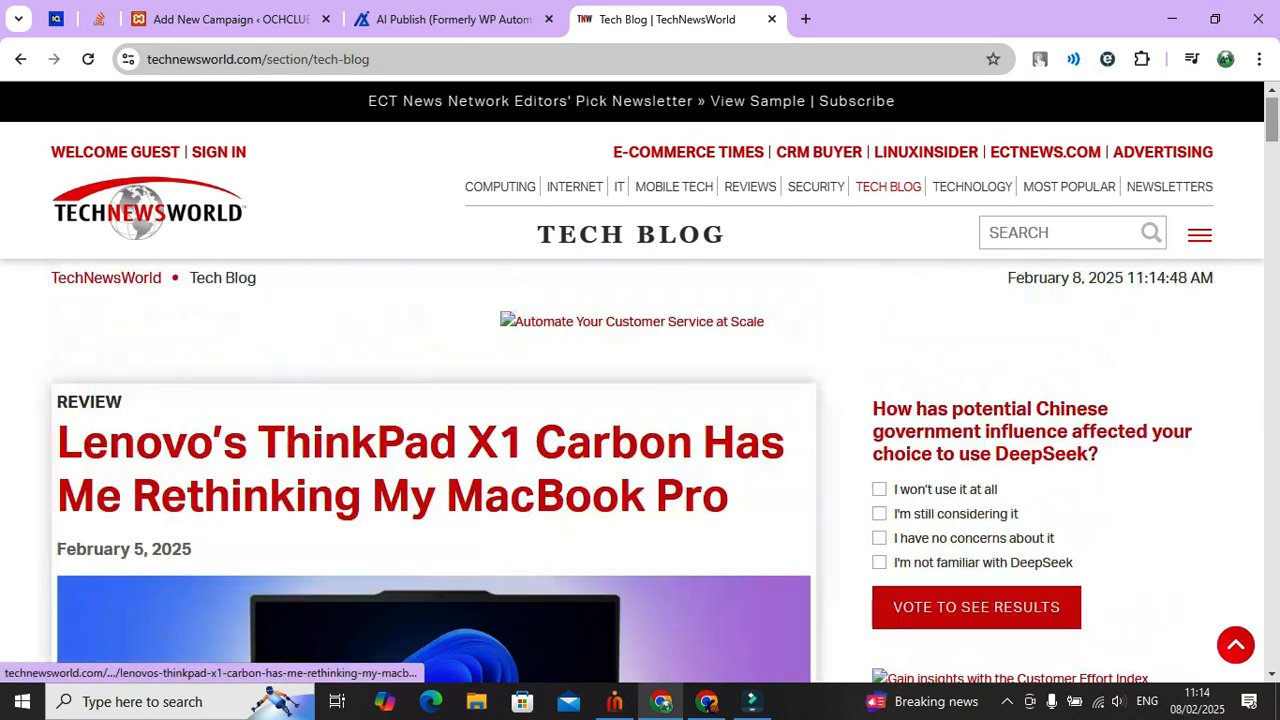
key(ctrl+l)
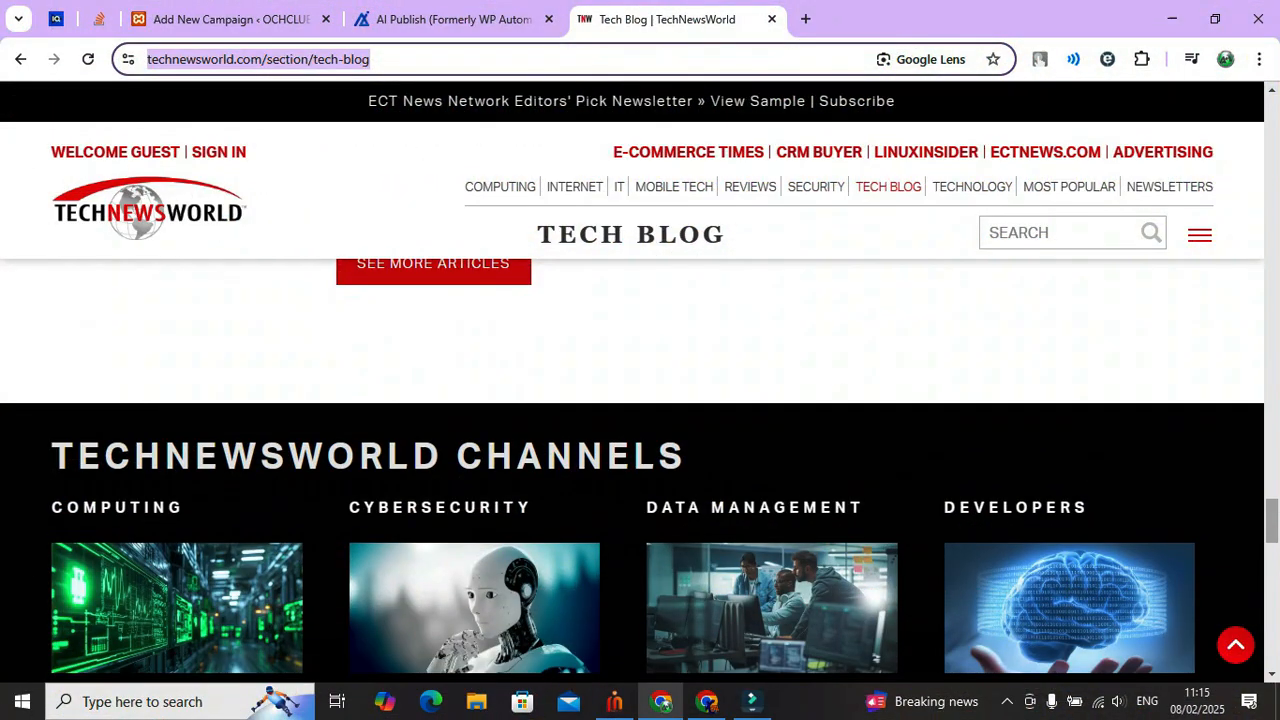
click(446, 59)
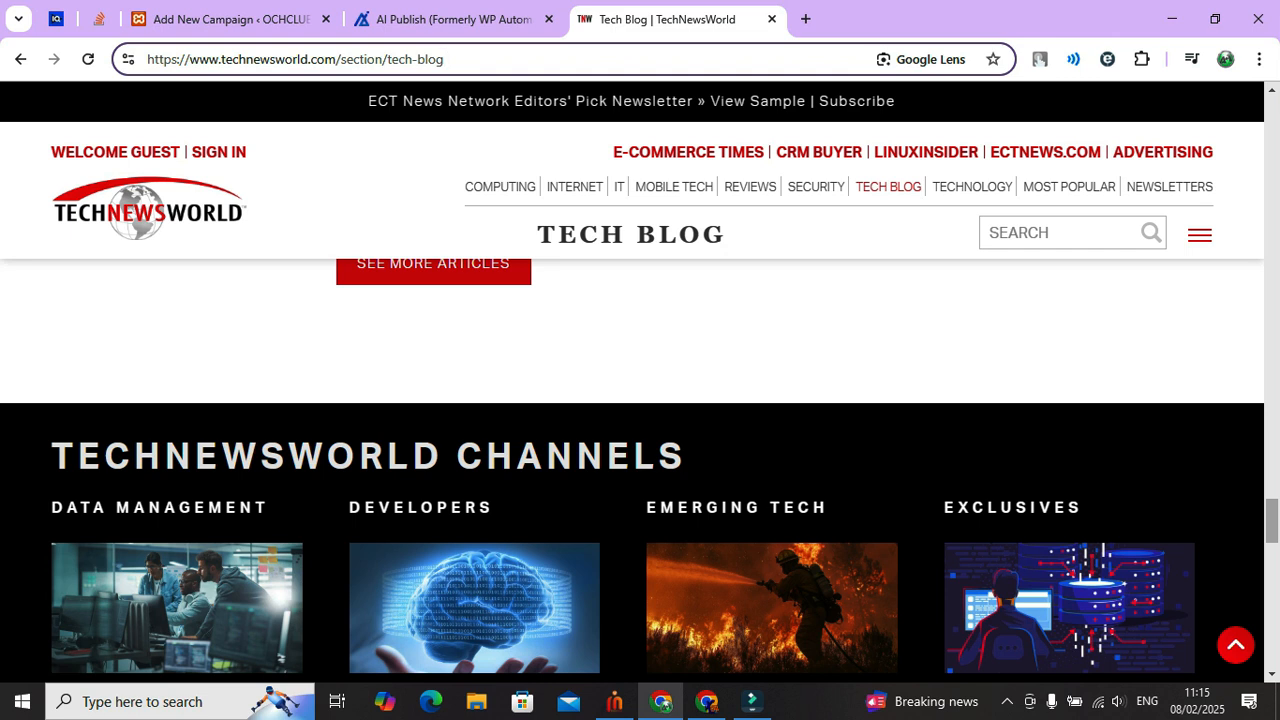
Return to the new campaign form and set its update frequency to try a new post every 12 hours
click(231, 19)
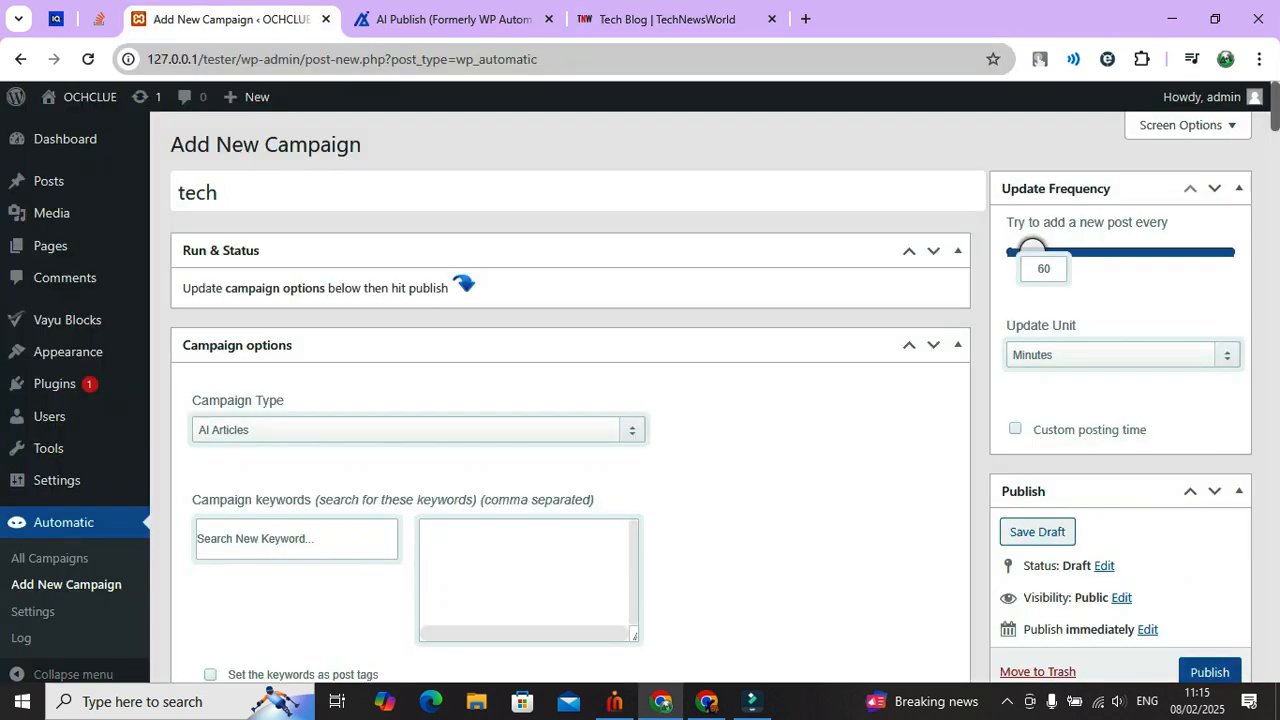
key(ctrl+a)
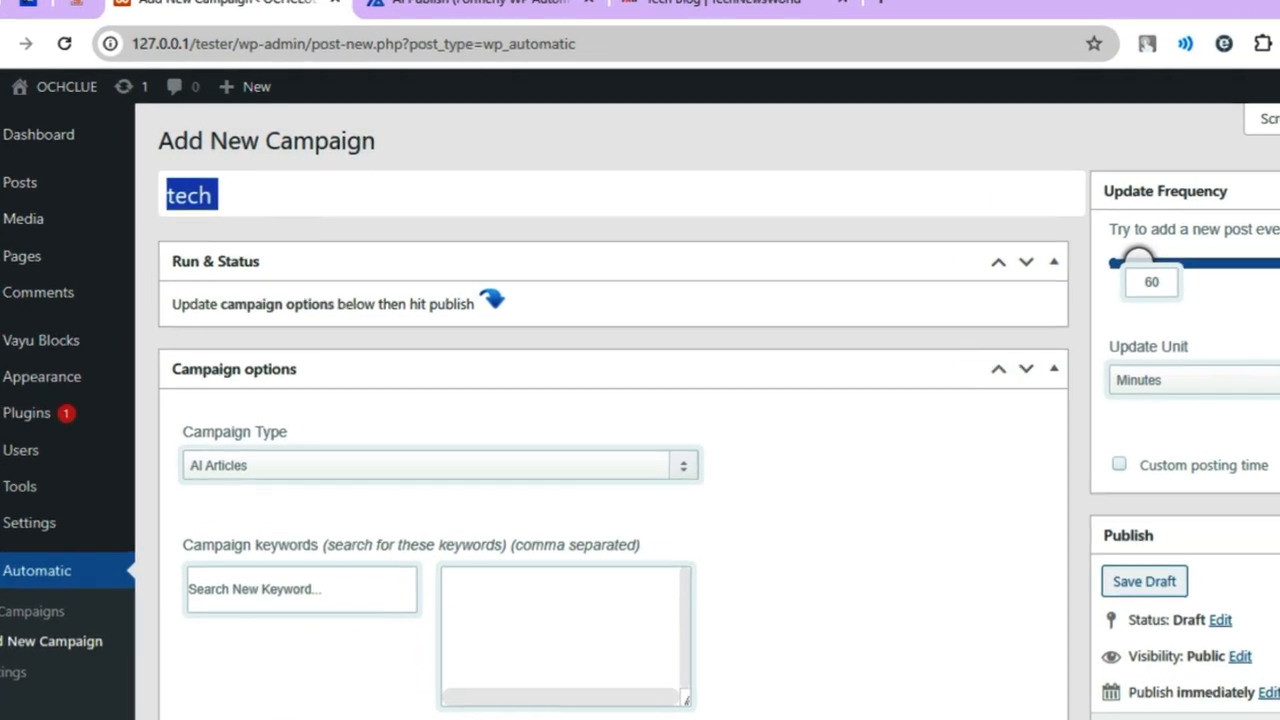
click(260, 199)
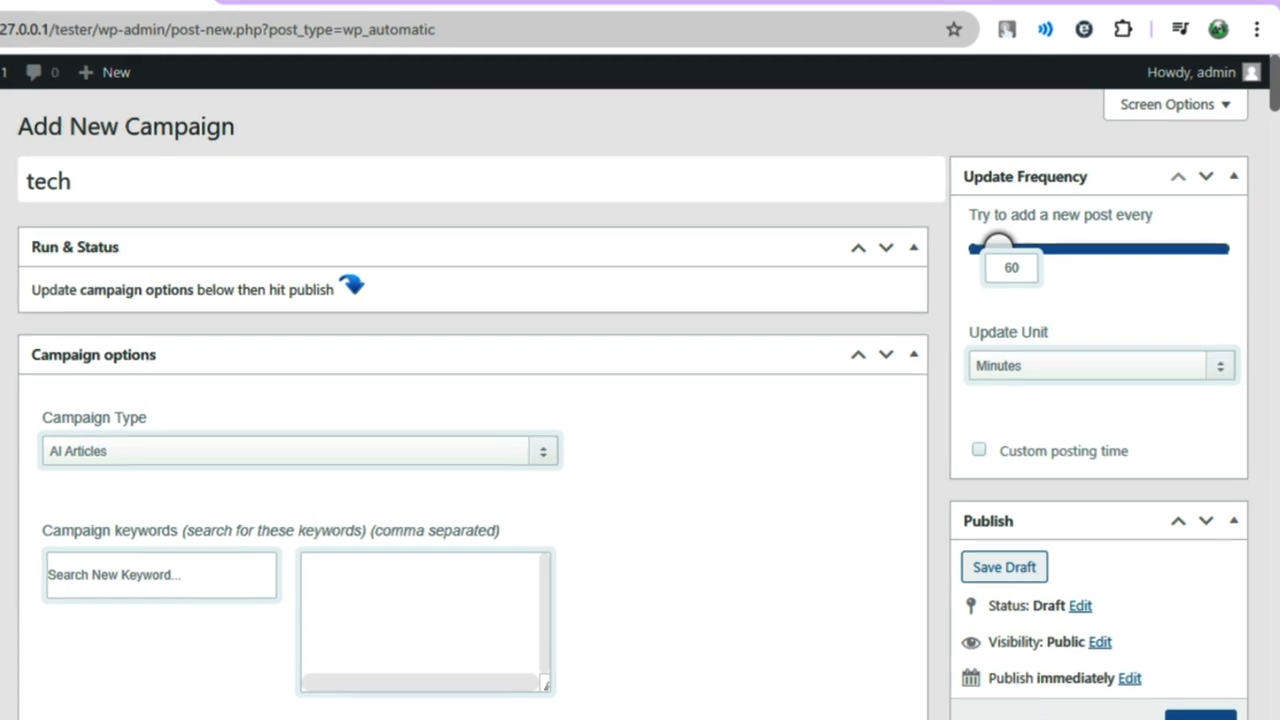
click(1100, 366)
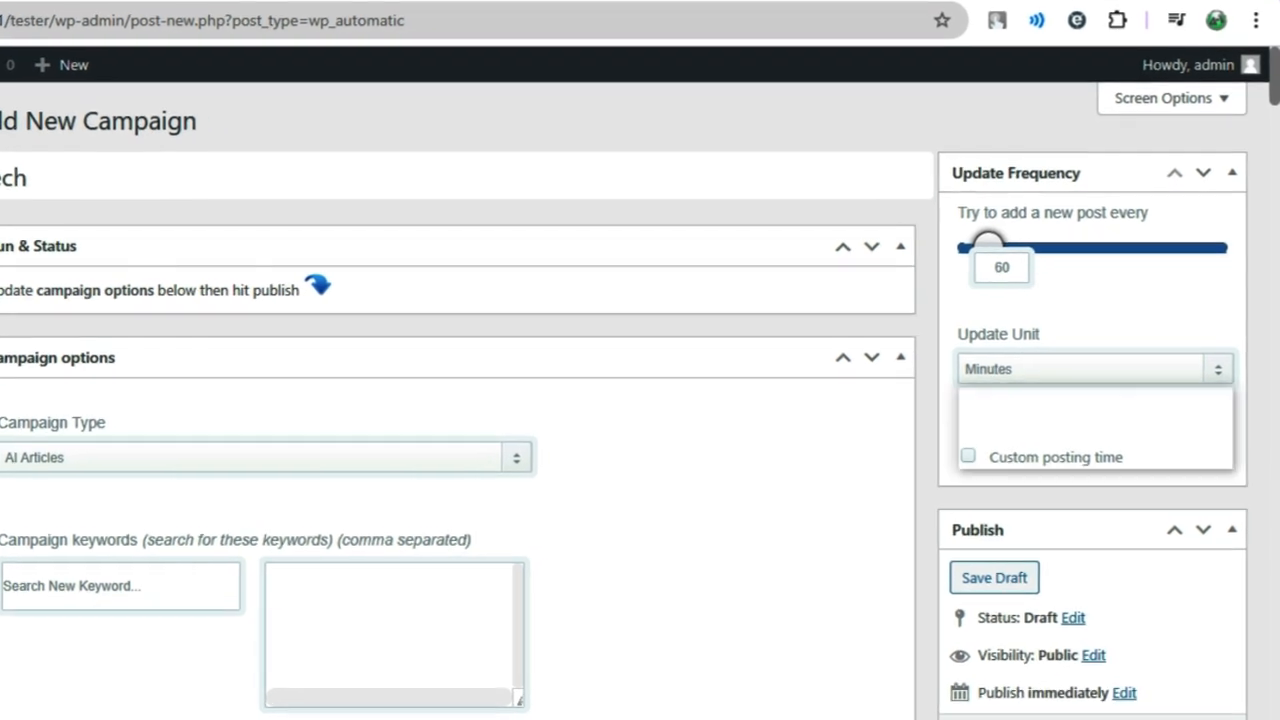
click(1060, 433)
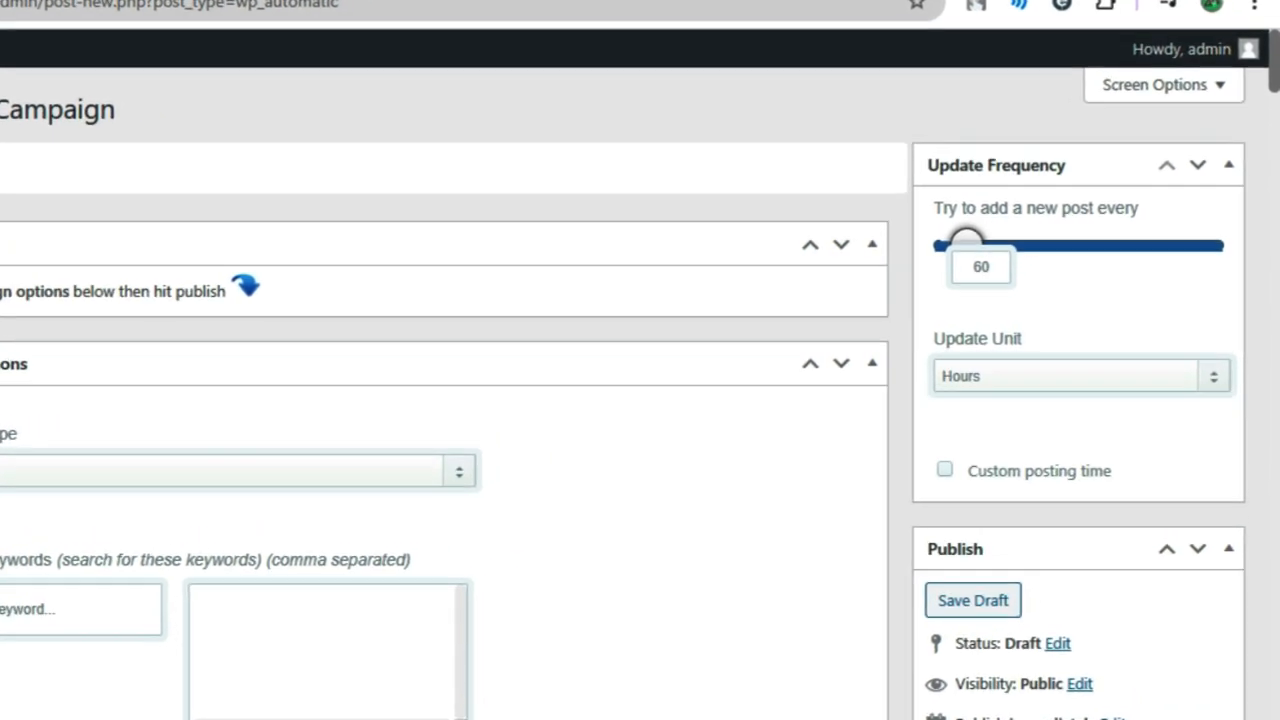
mouse_move(955, 240)
mouse_down()
mouse_move(1026, 241)
mouse_move(974, 241)
mouse_up()
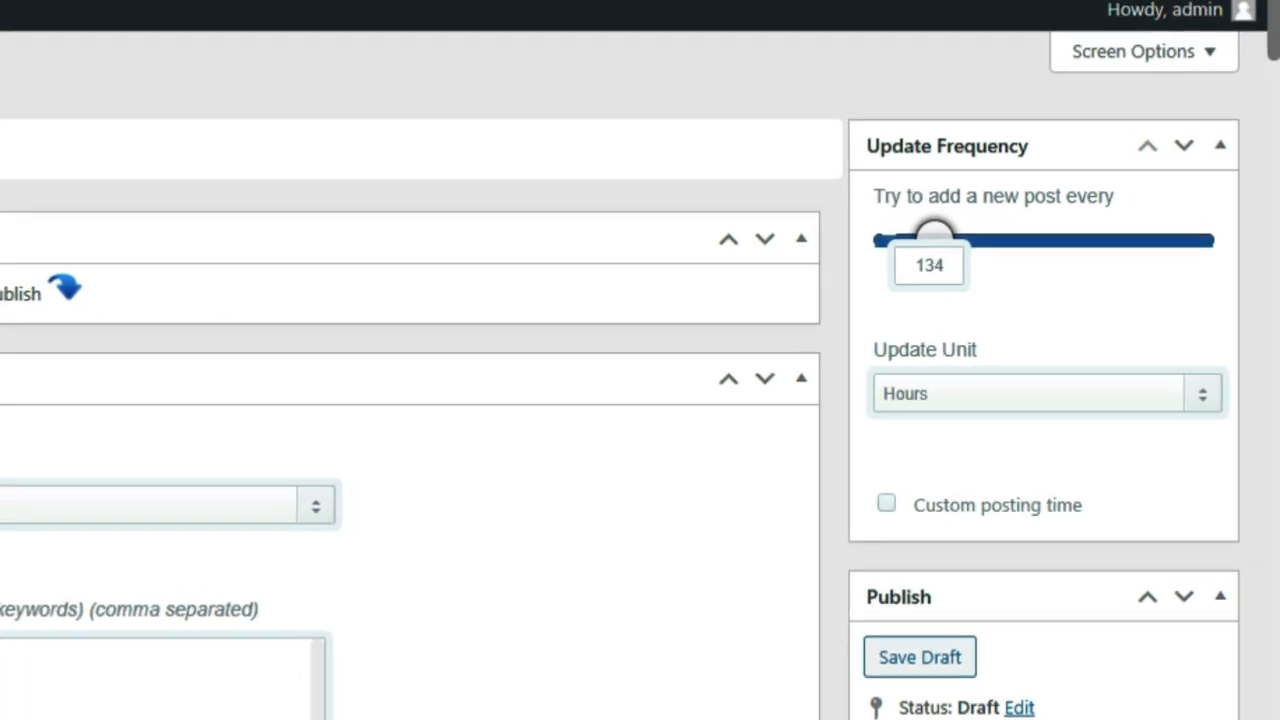
click(1036, 399)
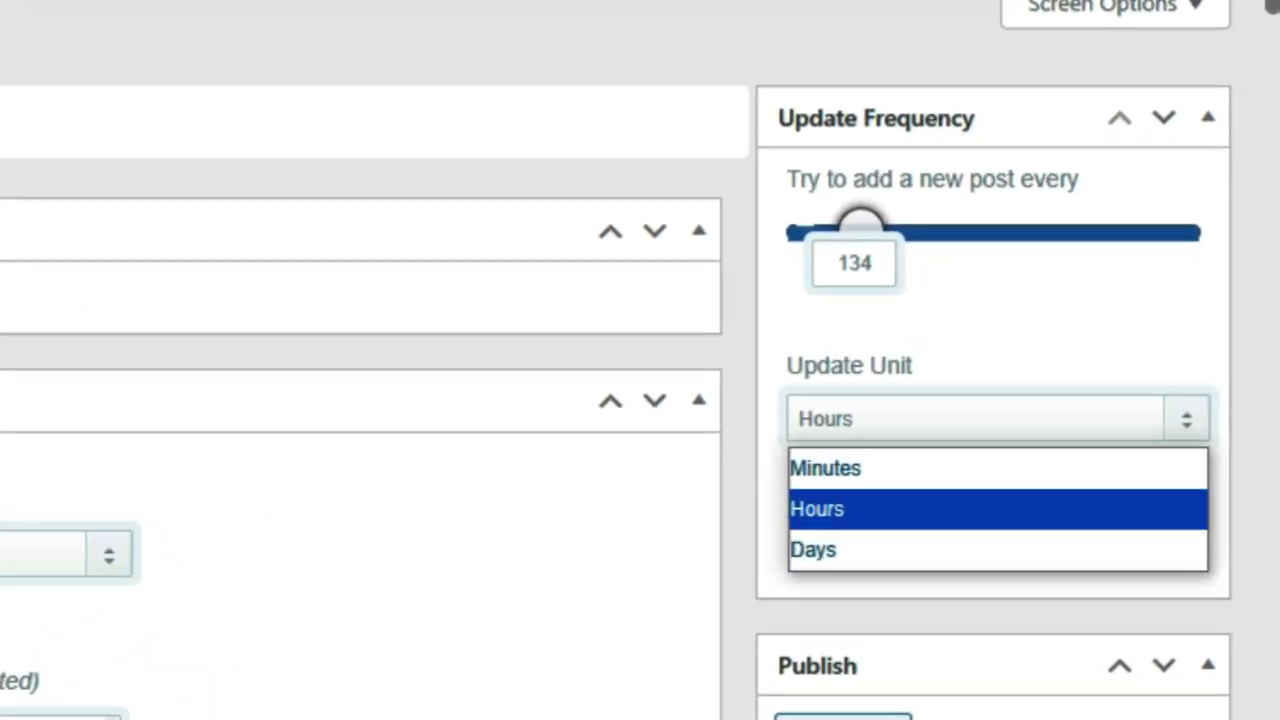
click(1010, 497)
click(848, 262)
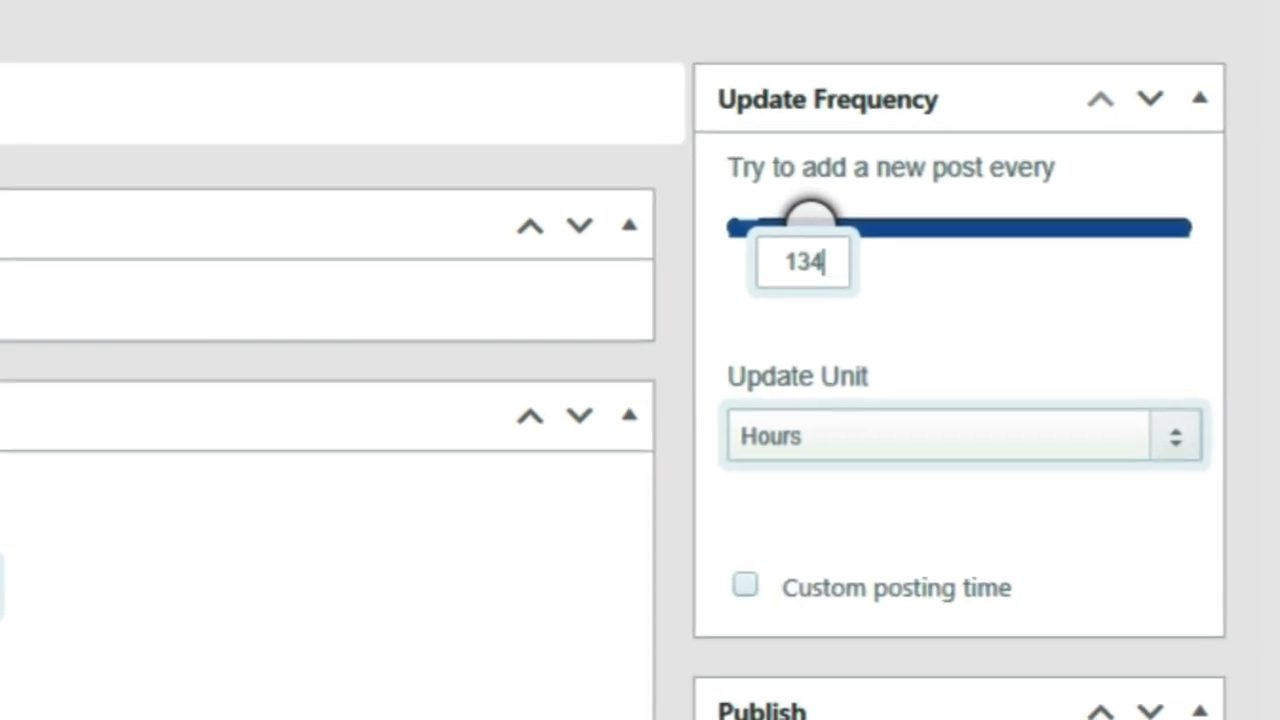
double_click(840, 262)
text(12)
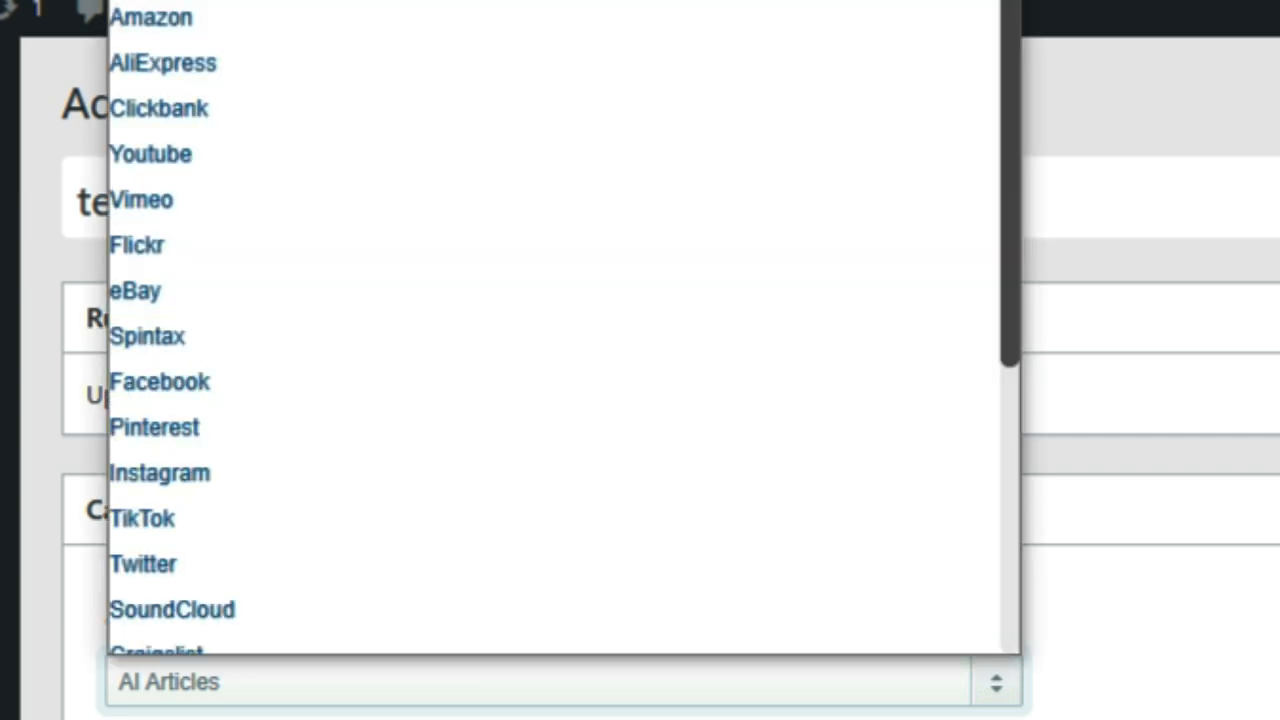
Review the available campaign types and set the campaign type to Feeds
key(Escape)
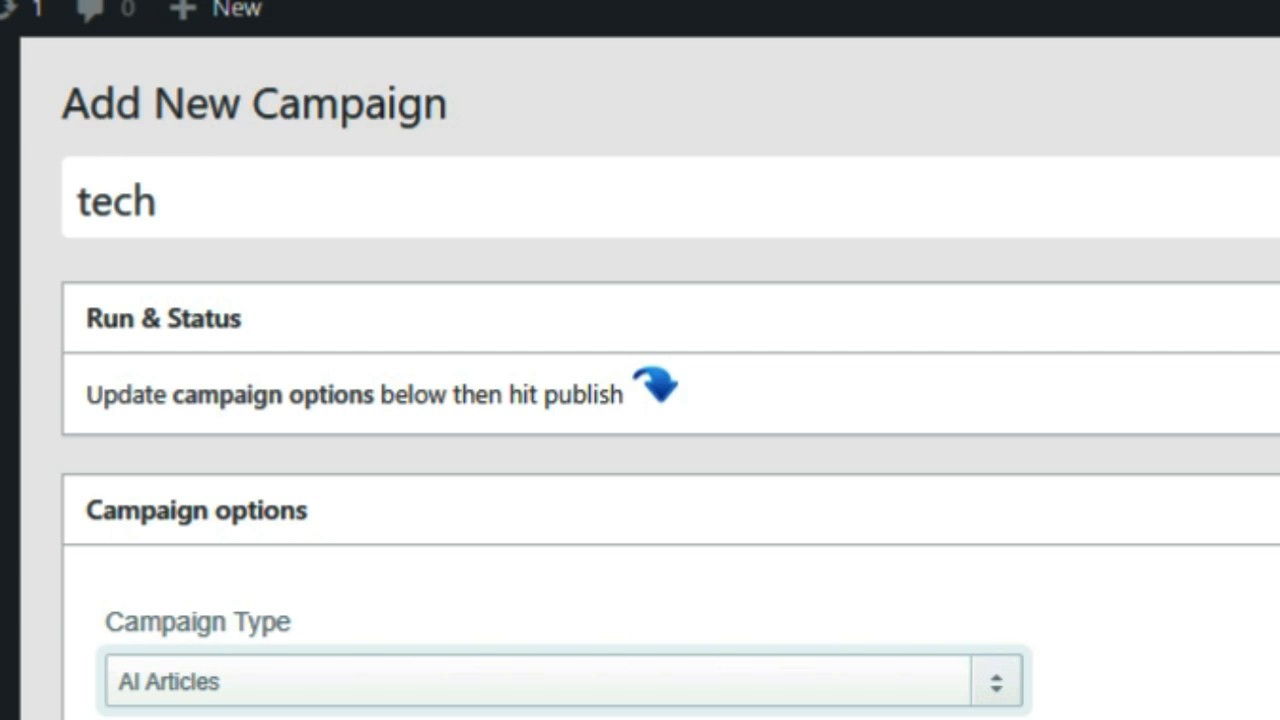
click(564, 682)
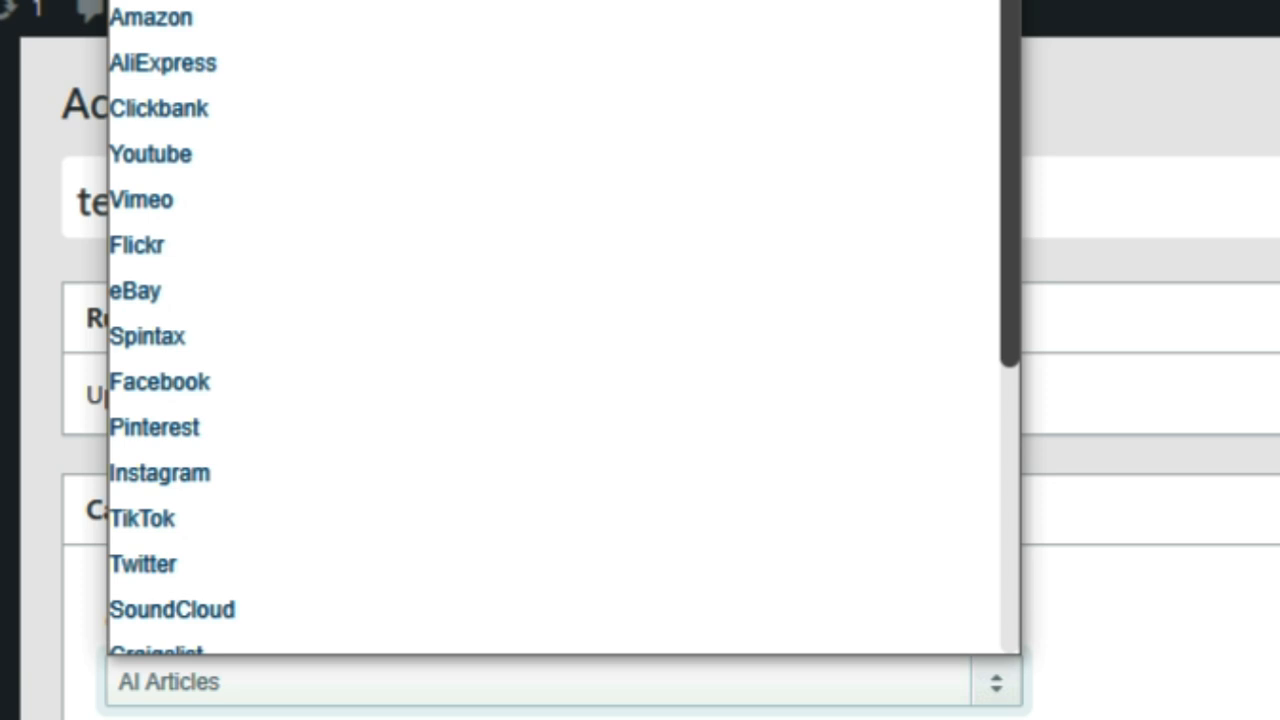
scroll(563, 328, down, 1)
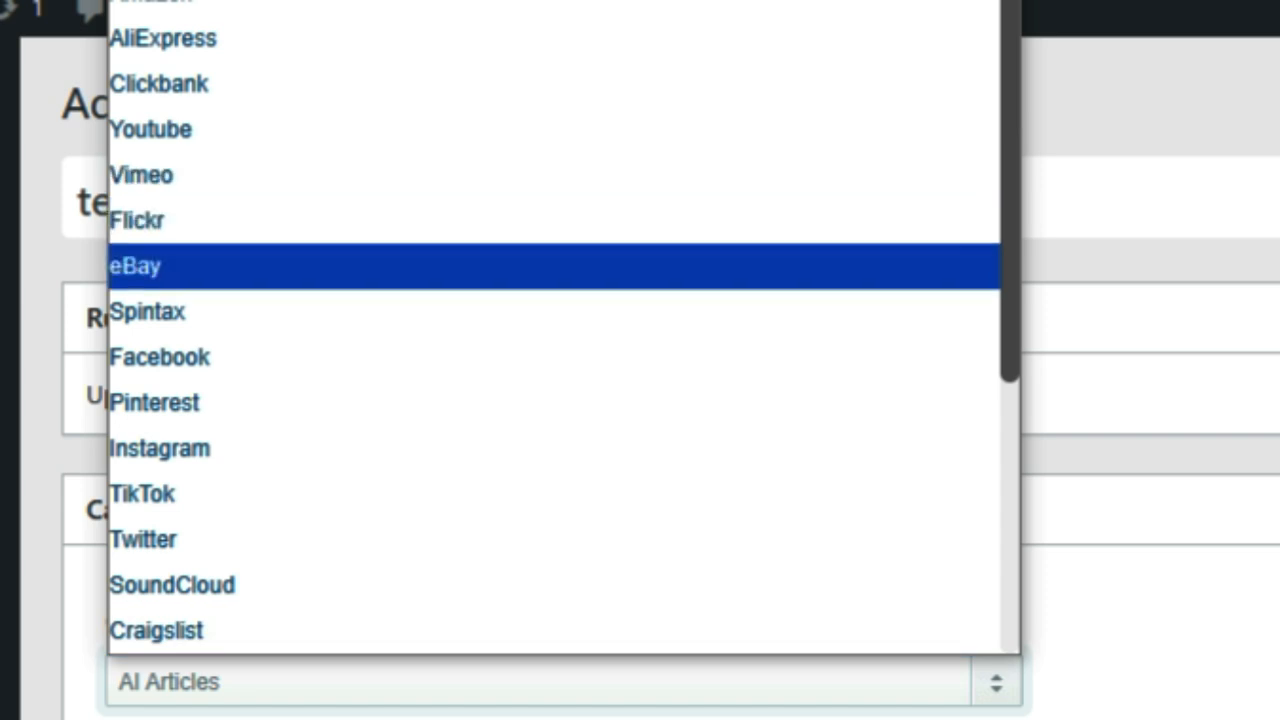
scroll(554, 280, up, 1)
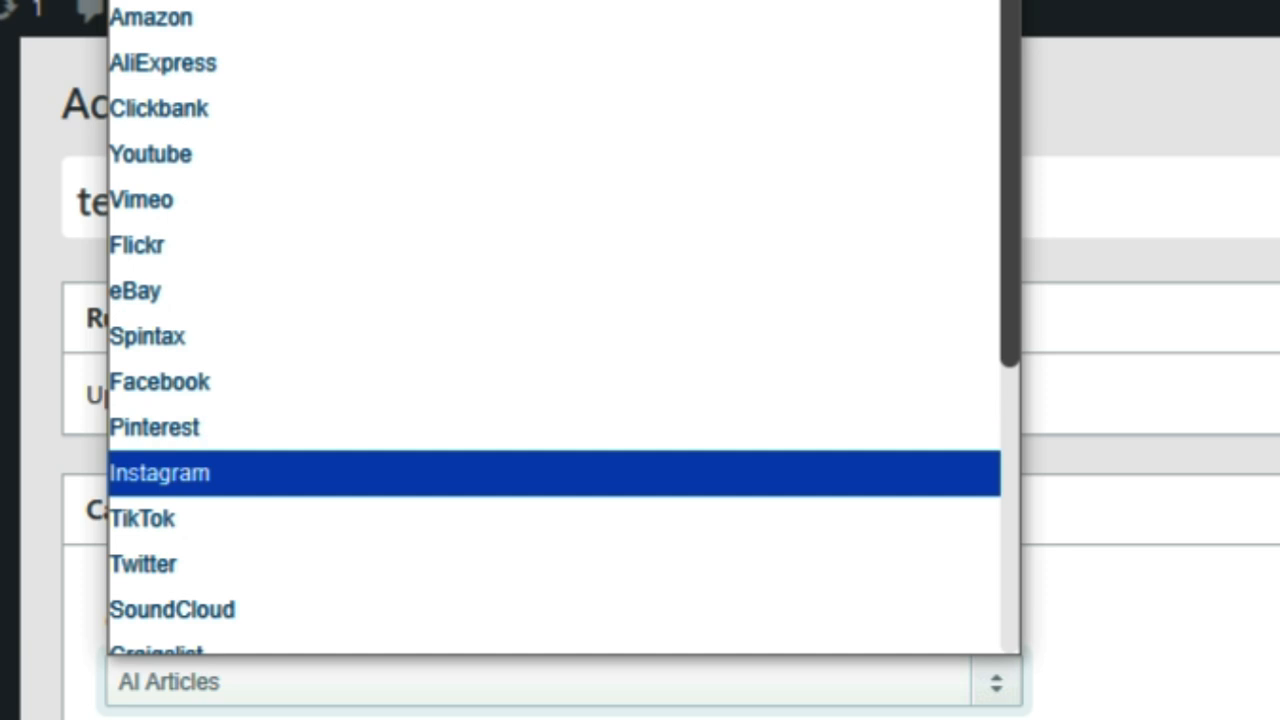
click(180, 2)
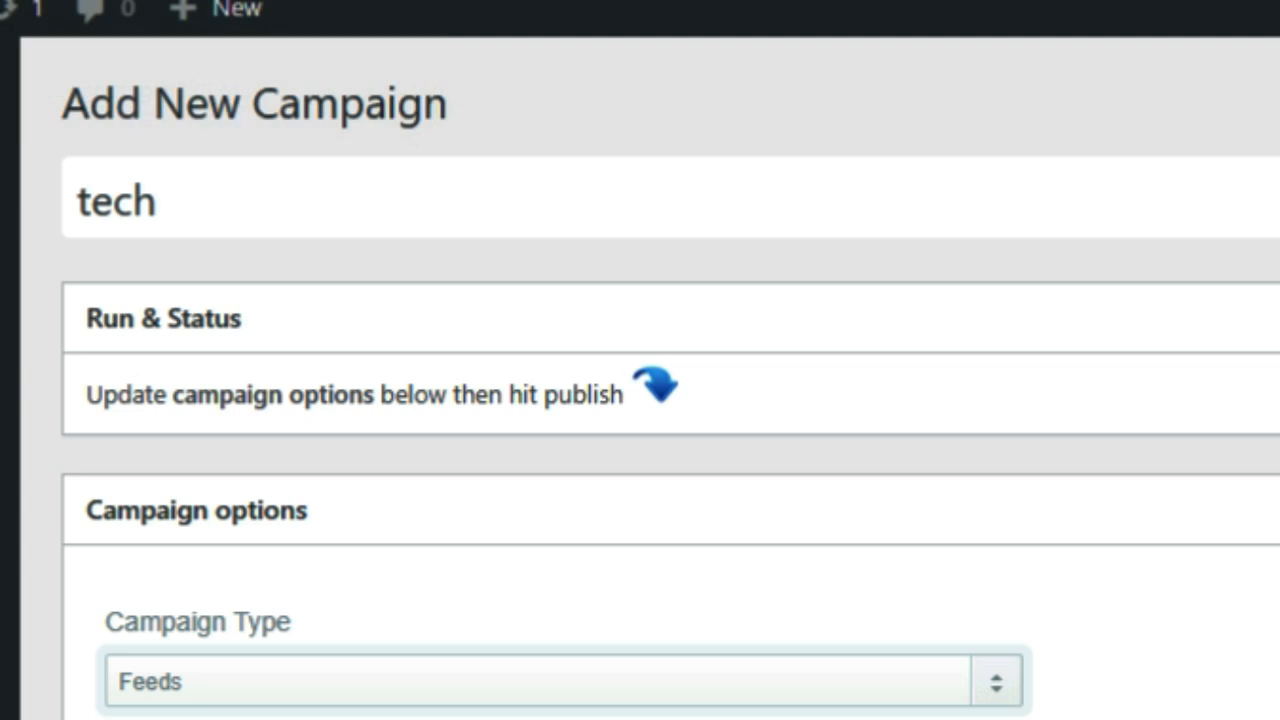
Examine the campaign's maximum number of posts setting
scroll(640, 400, down, 5)
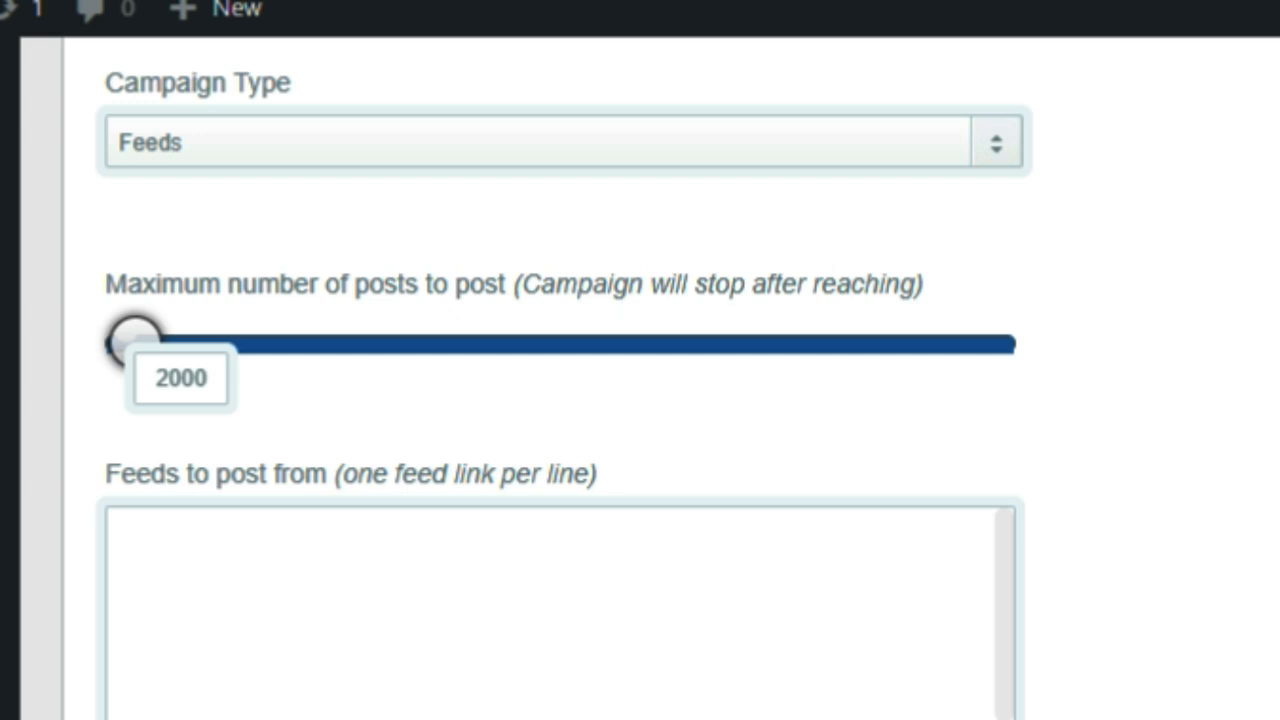
click(207, 378)
key(ctrl+a)
click(157, 378)
key(ctrl+a)
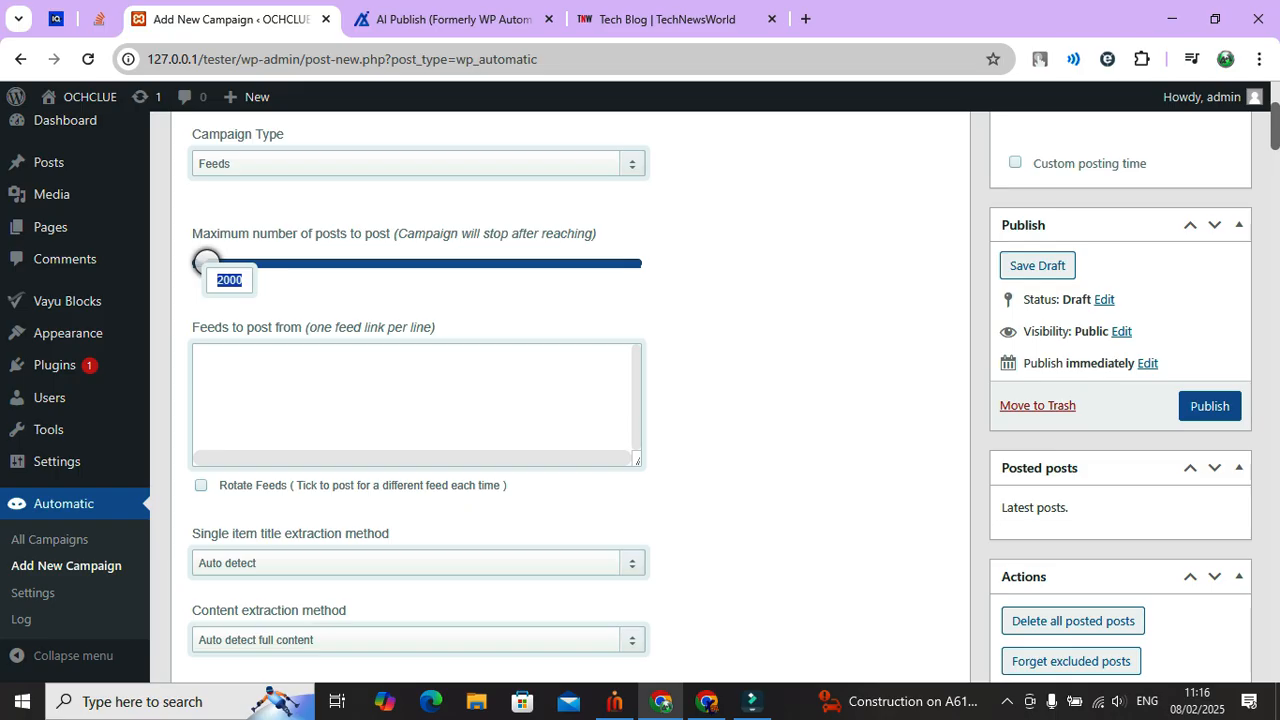
Switch to the TechNewsWorld tech blog, look through its articles and open the second page of the listing
click(660, 19)
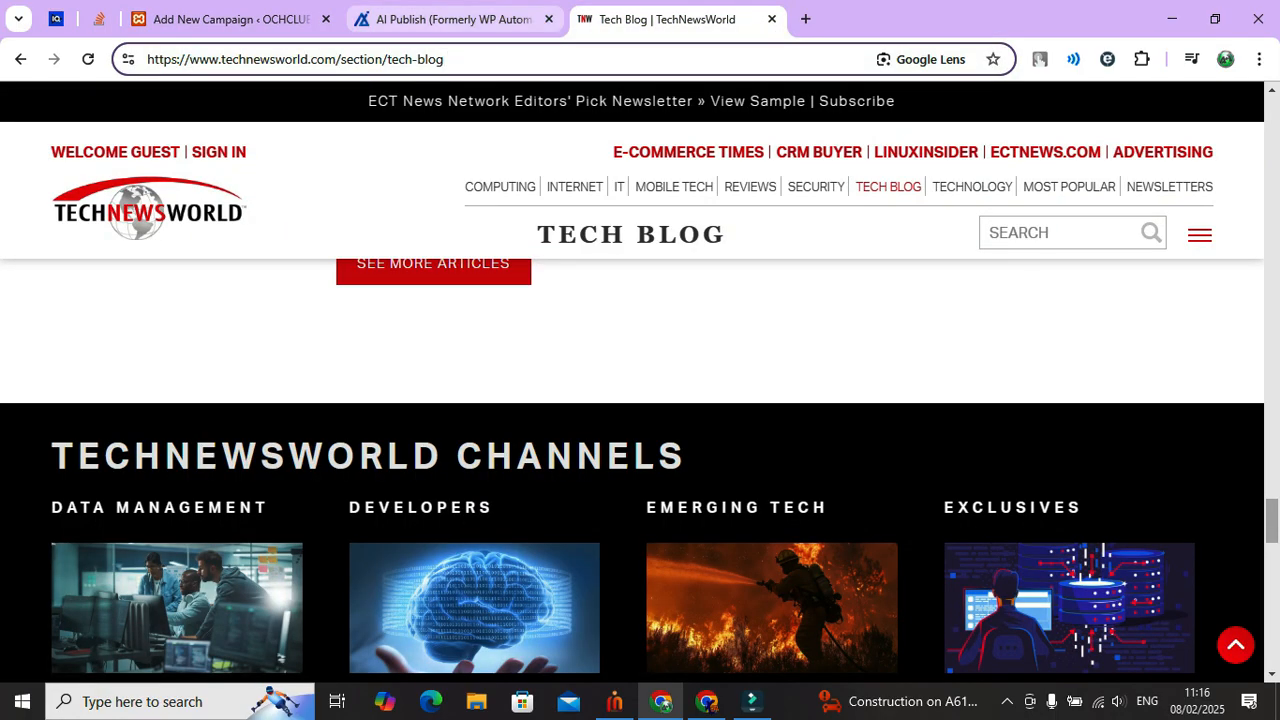
drag(446, 59, 145, 59)
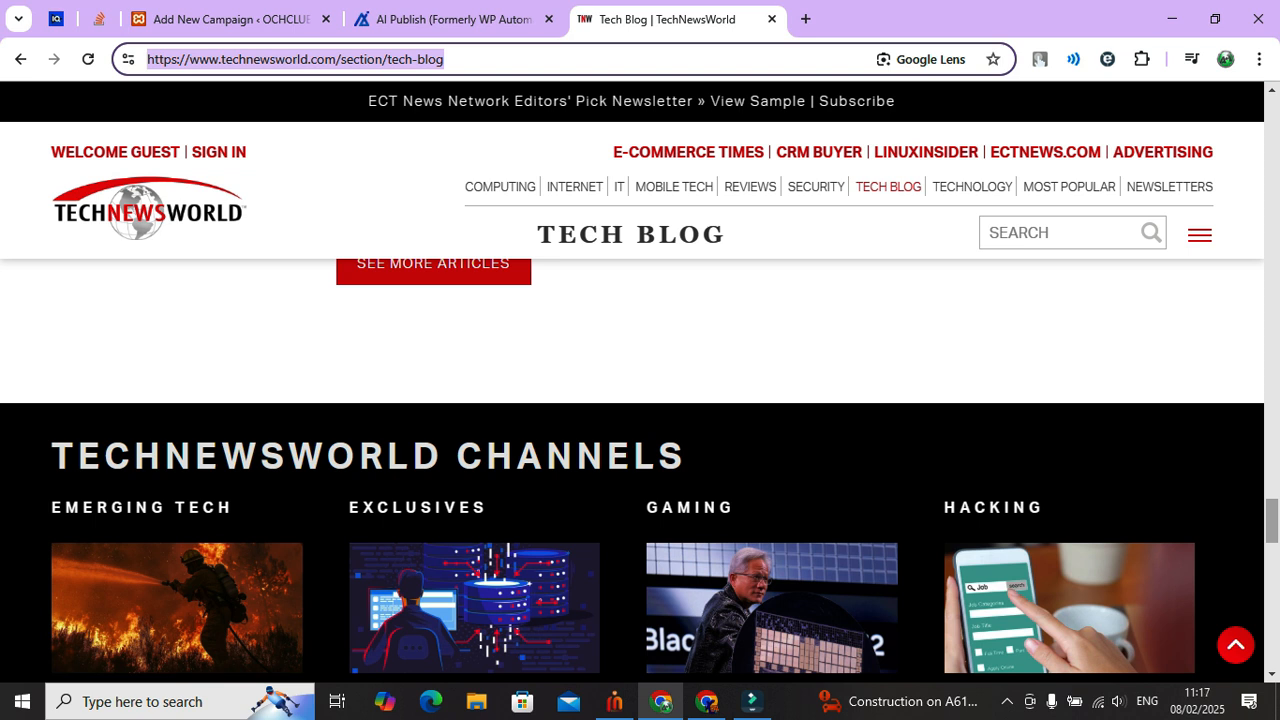
scroll(640, 470, up, 10)
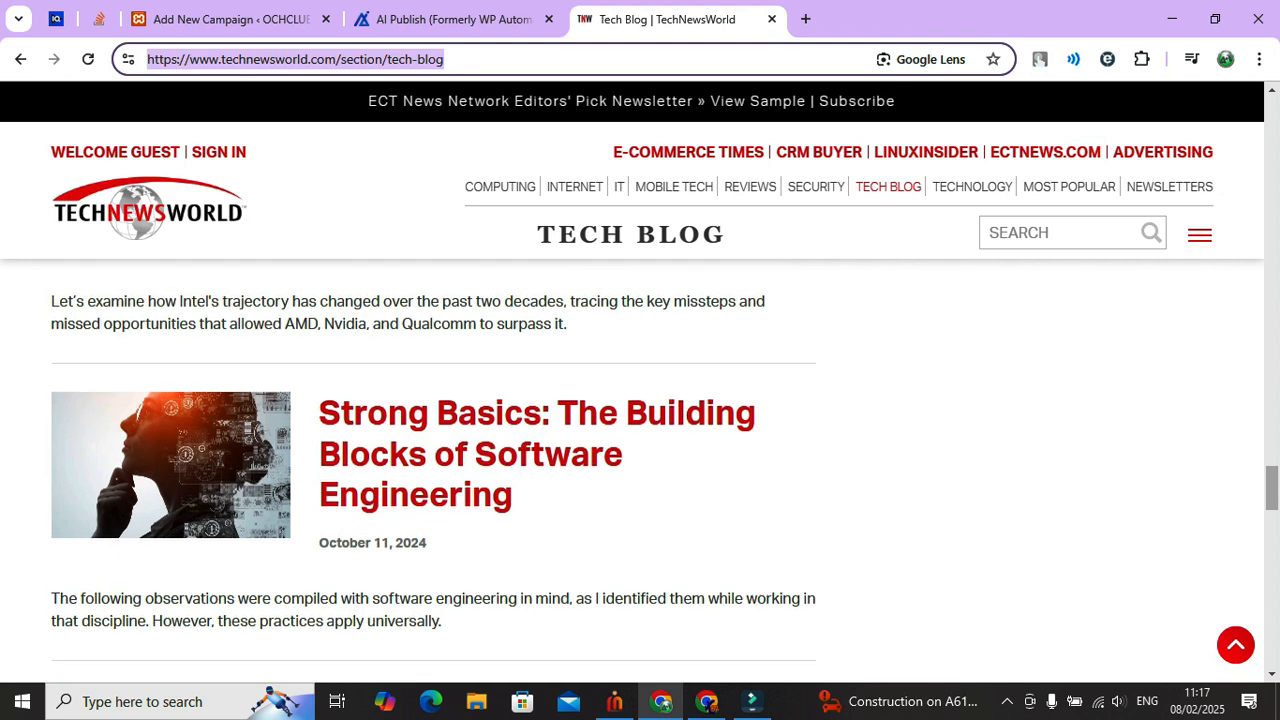
scroll(640, 470, up, 4)
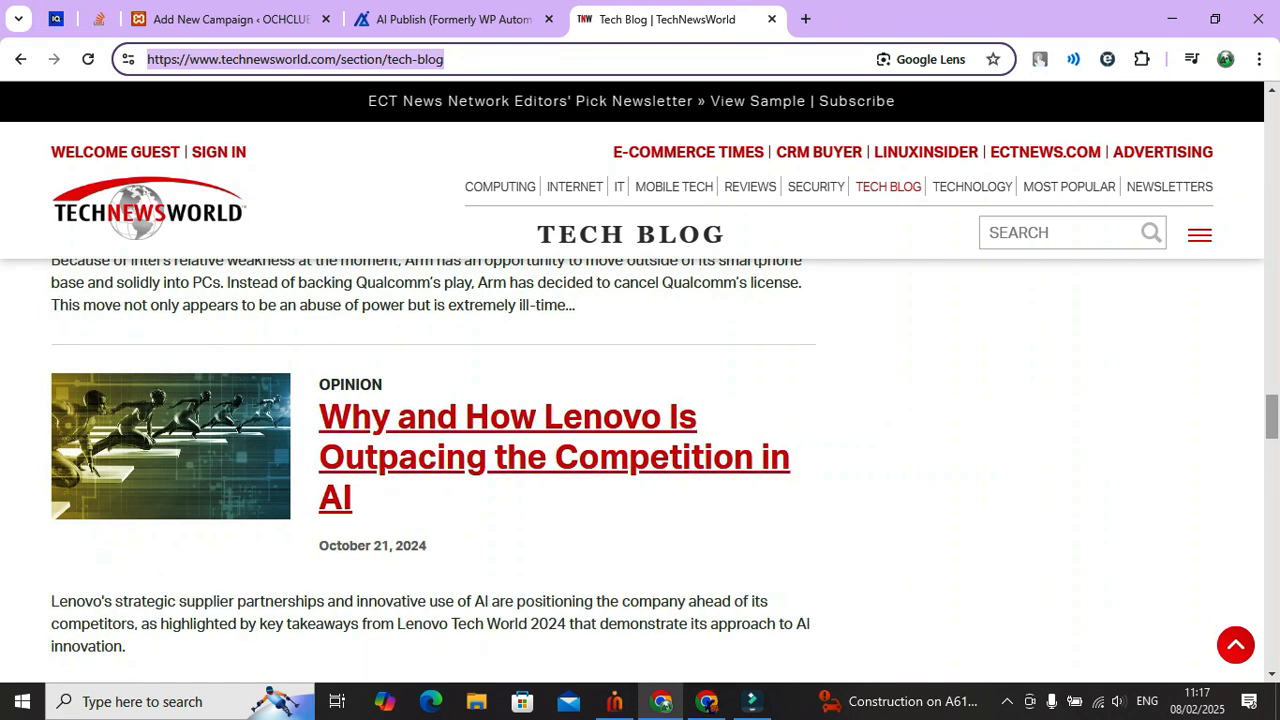
scroll(433, 577, down, 10)
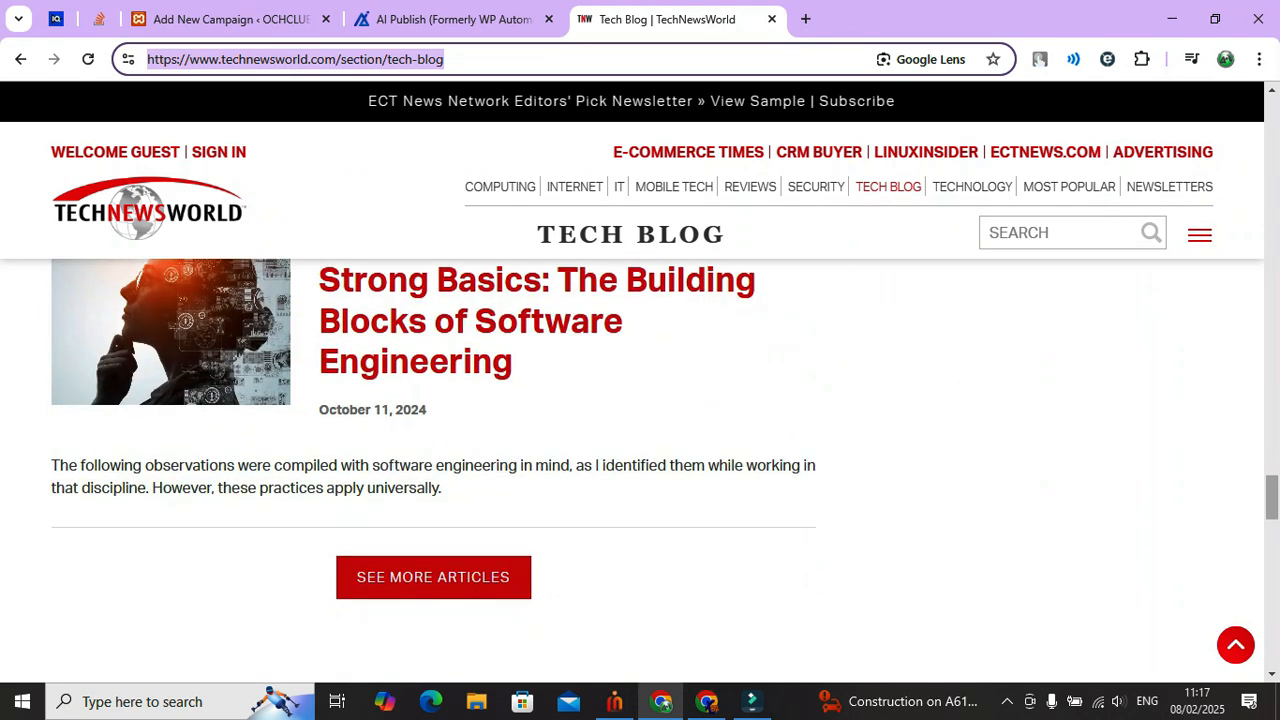
click(433, 577)
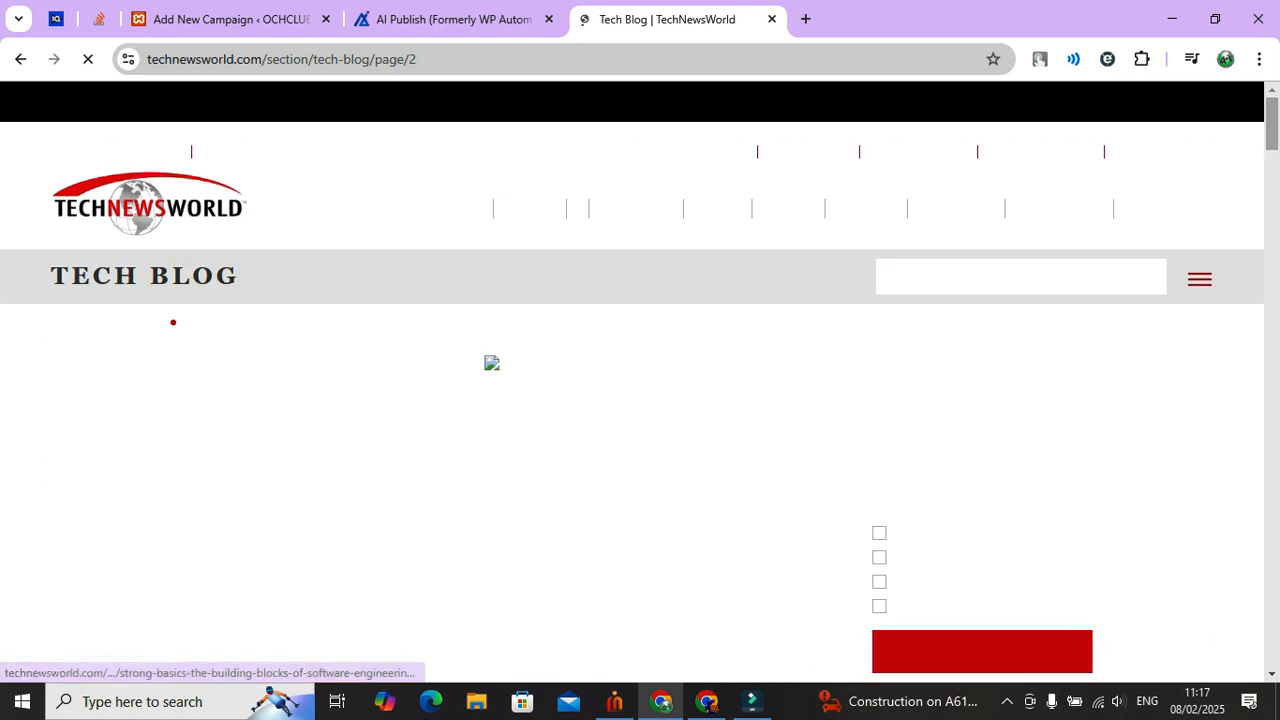
scroll(624, 465, down, 10)
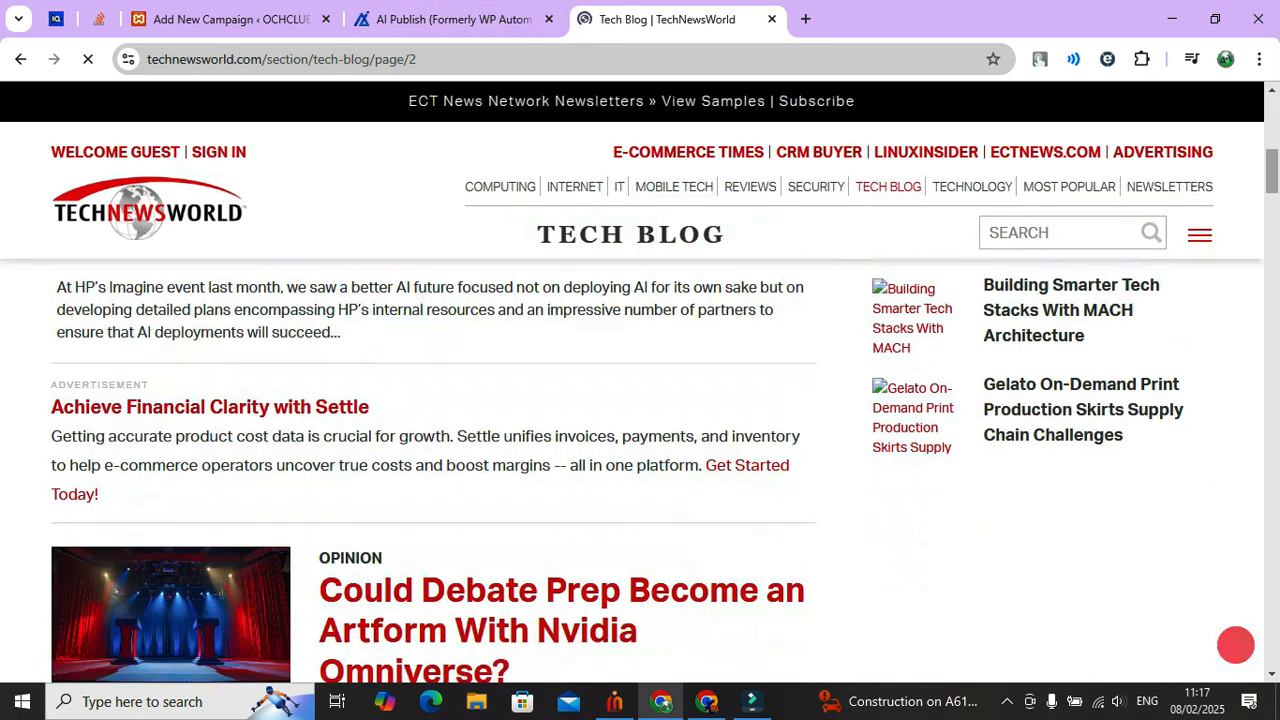
scroll(433, 465, down, 10)
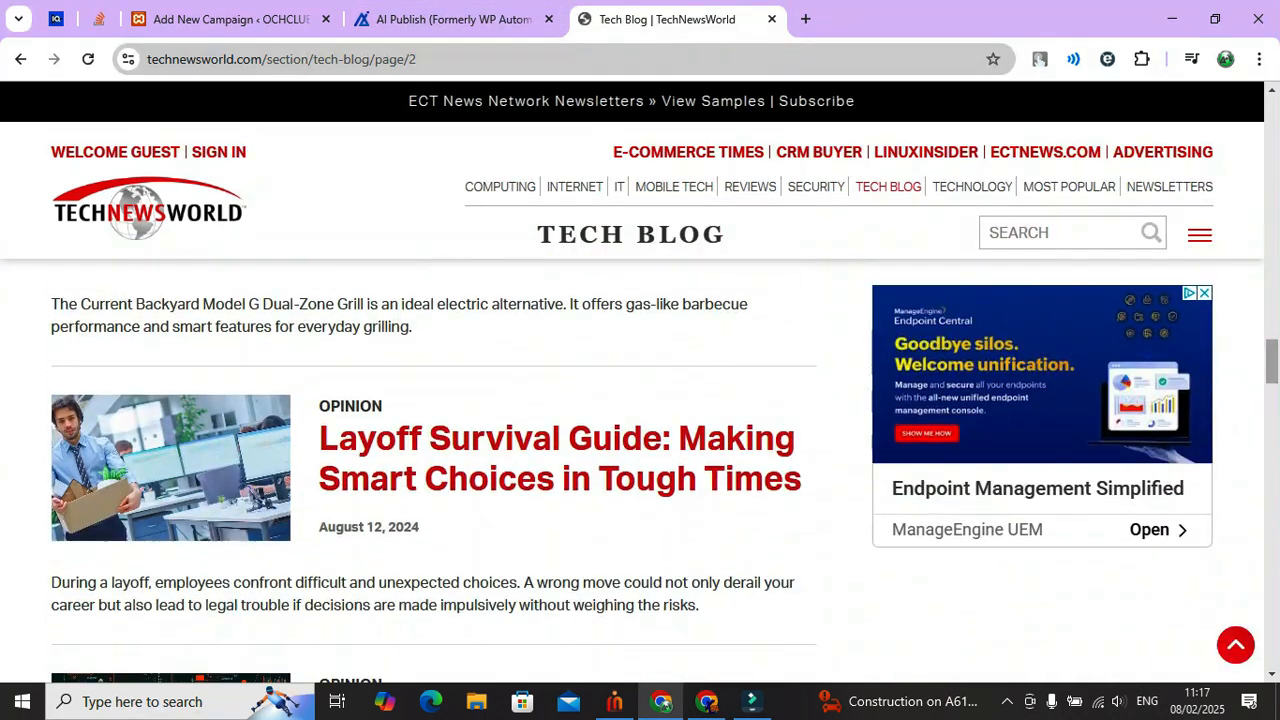
Copy the address of the tech blog's second page and enter it in the campaign's list of feeds to post from
click(420, 59)
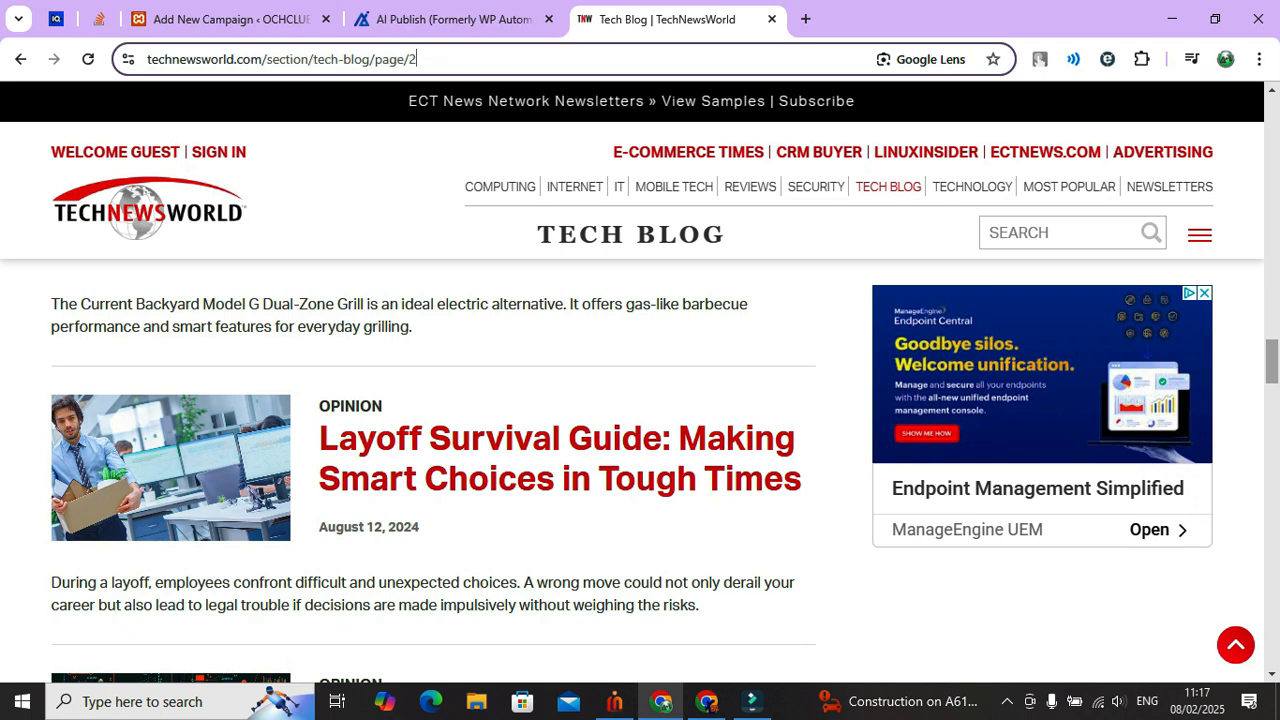
drag(416, 59, 147, 59)
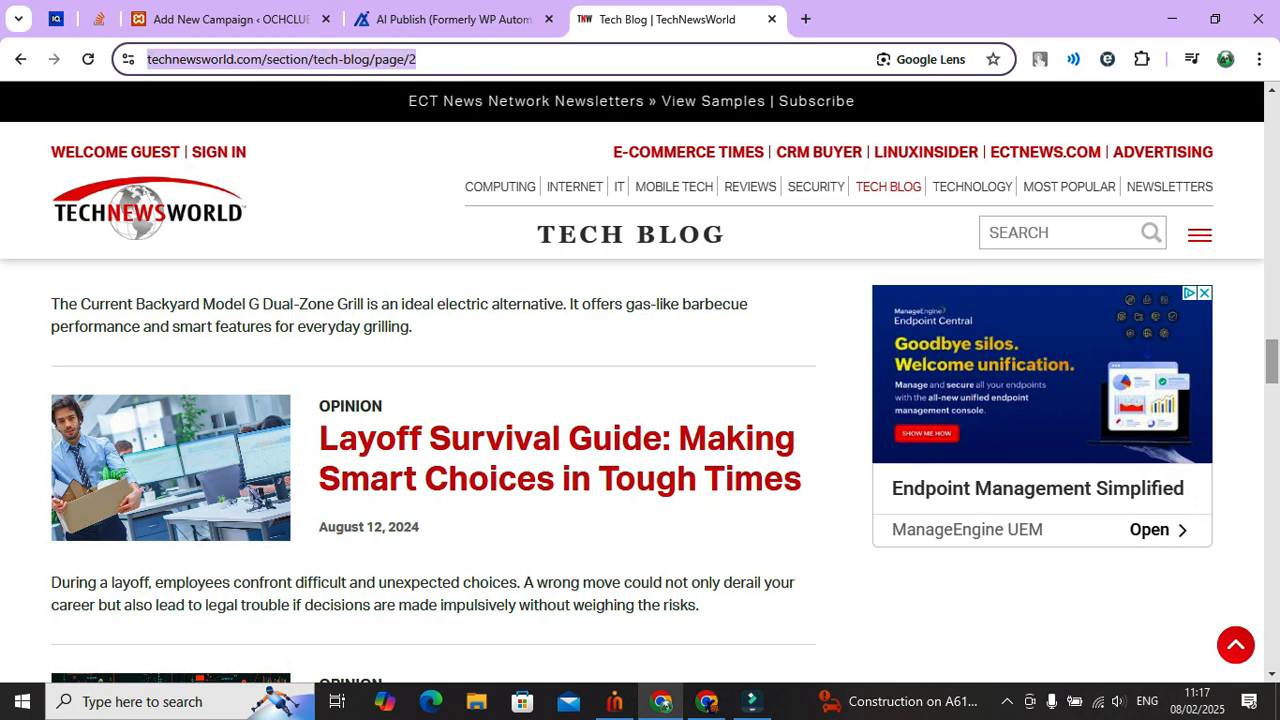
key(ctrl+c)
click(230, 19)
key(ctrl+v)
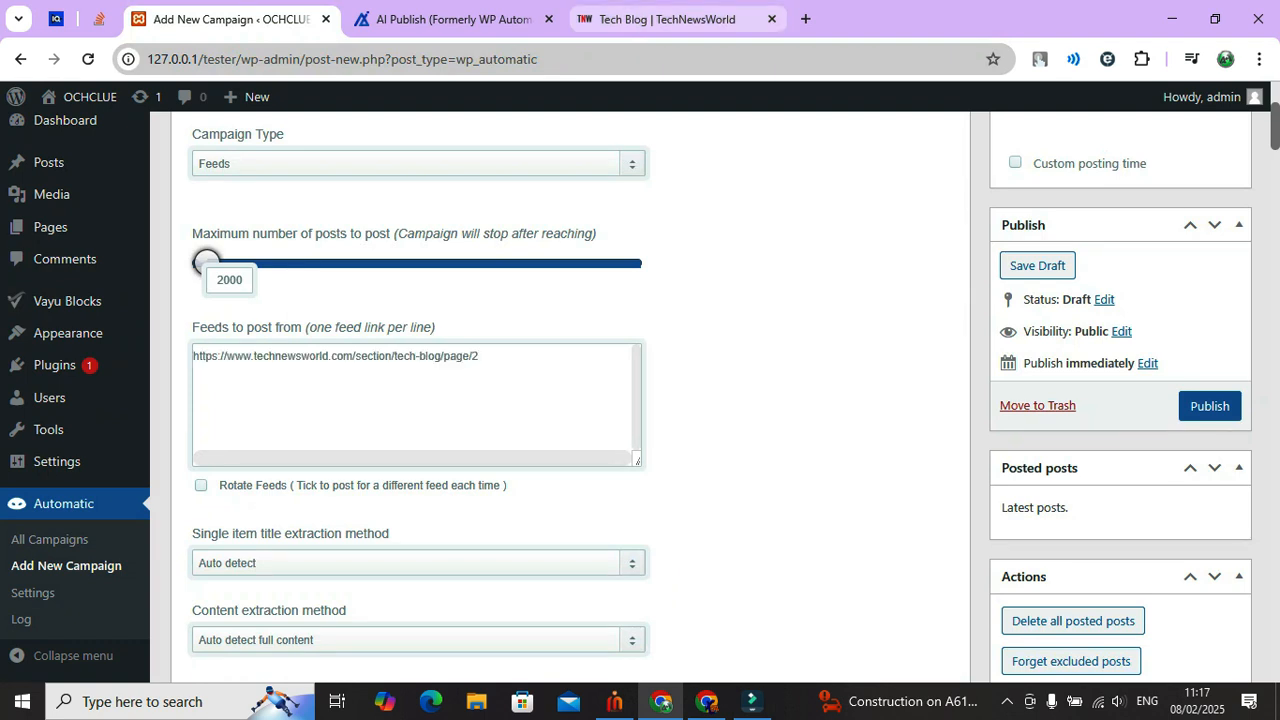
click(667, 19)
click(20, 59)
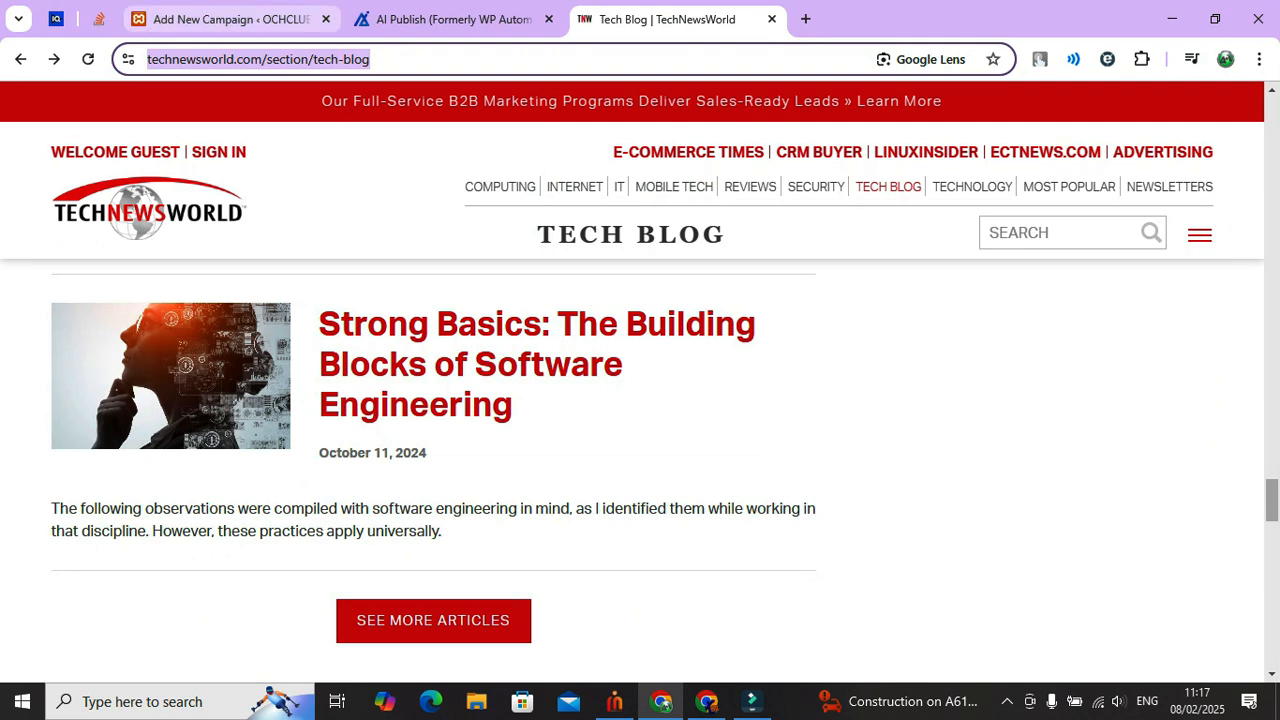
click(230, 19)
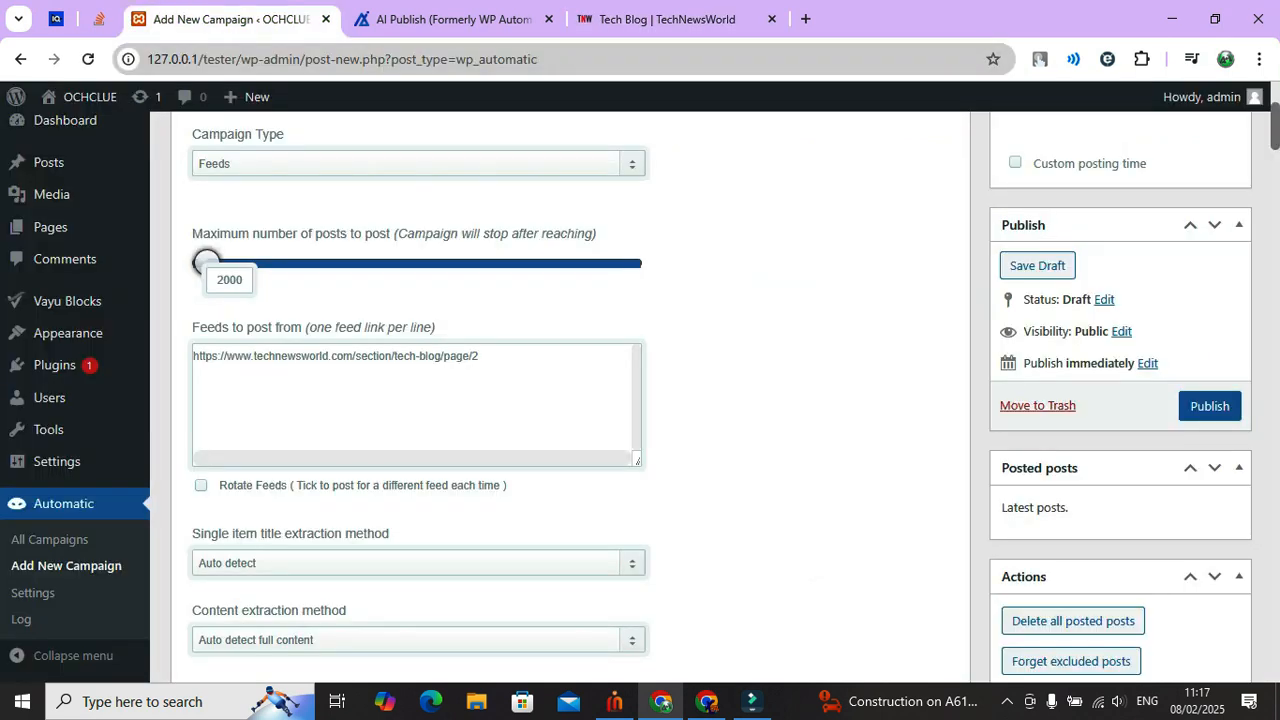
key(Return)
key(ctrl+v)
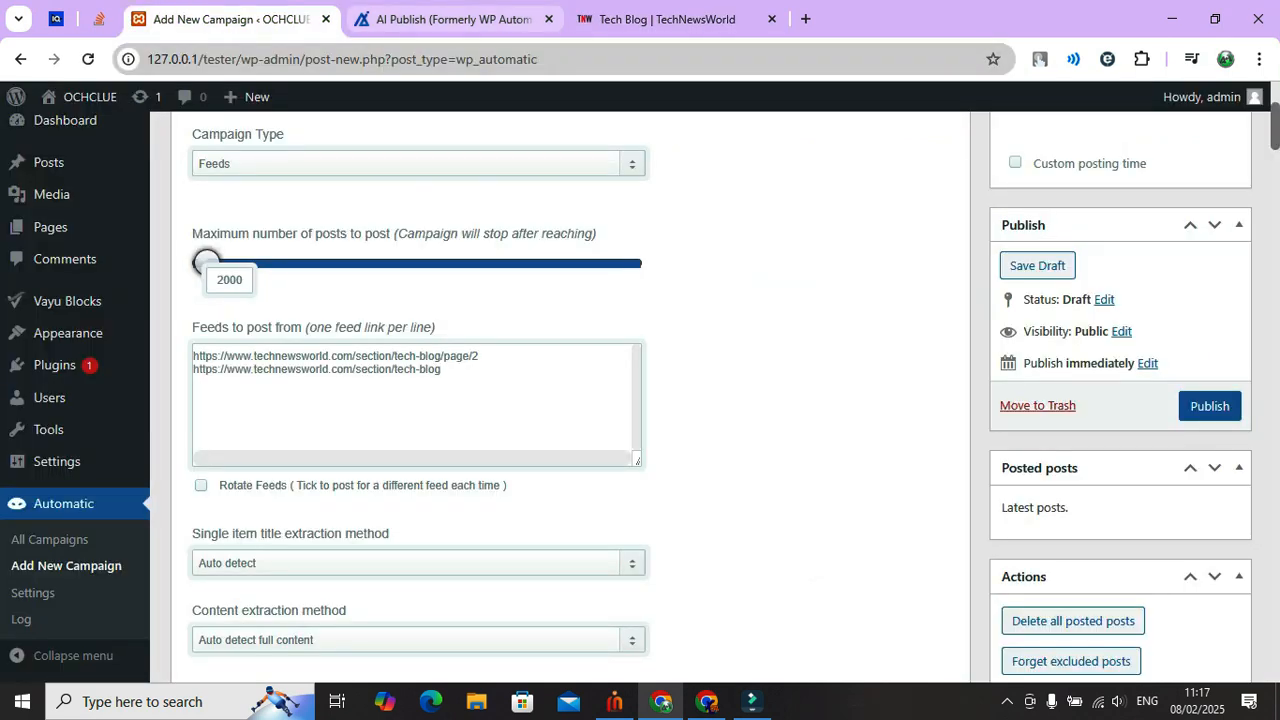
Close the AI Publish website's browser tab and show the TechNewsWorld tech blog
click(450, 19)
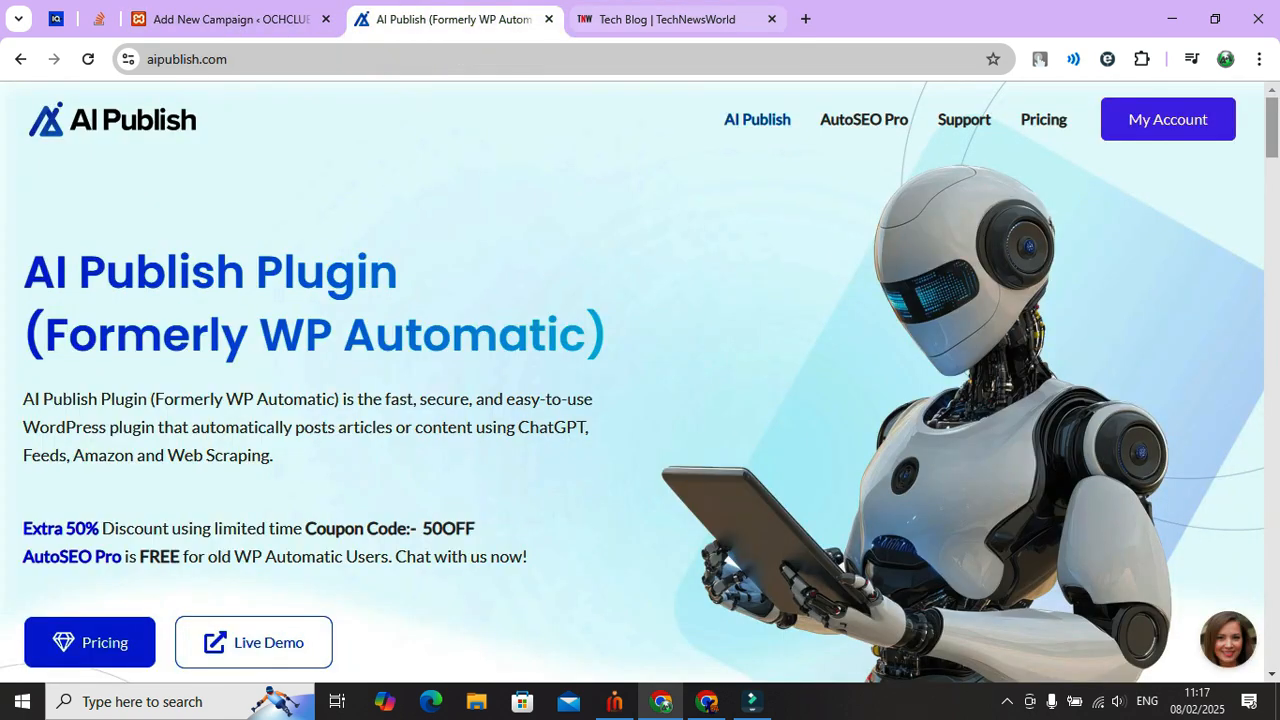
click(660, 19)
click(548, 19)
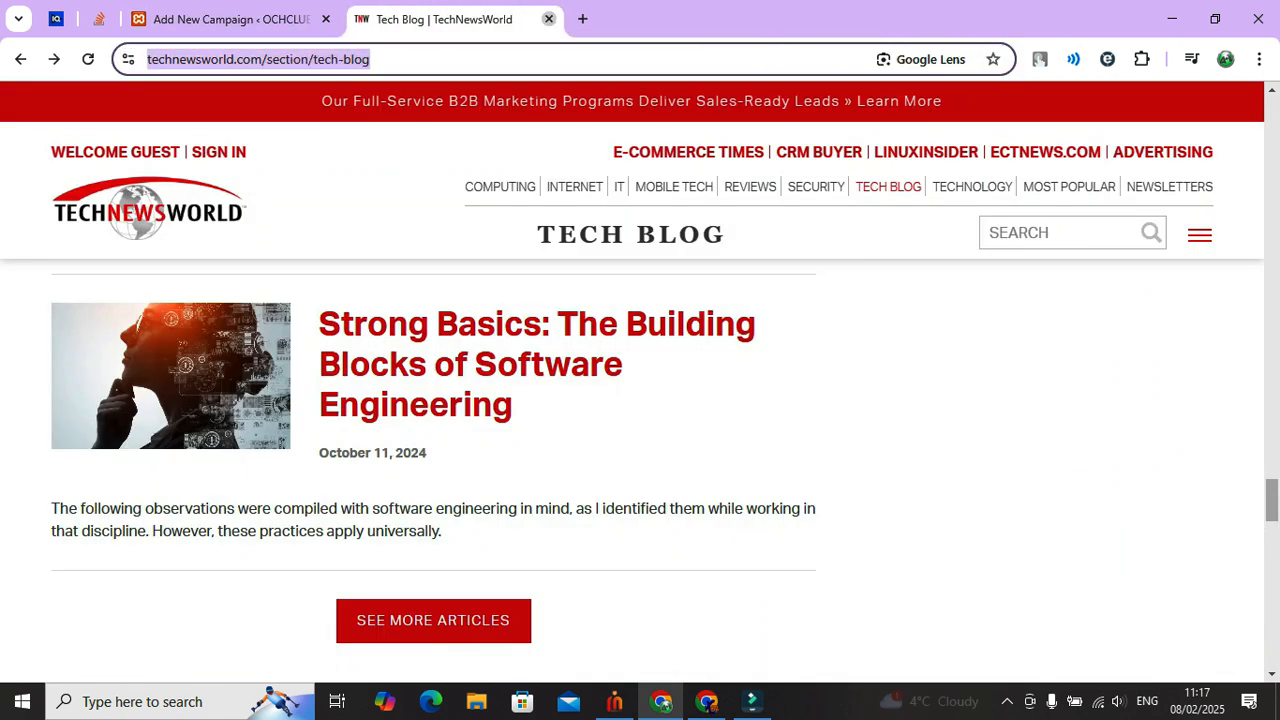
Look through the tech blog's article listing and check it against the links in the campaign's feed list
scroll(430, 400, down, 3)
scroll(430, 520, up, 5)
scroll(430, 520, up, 3)
scroll(430, 520, down, 10)
scroll(430, 450, up, 10)
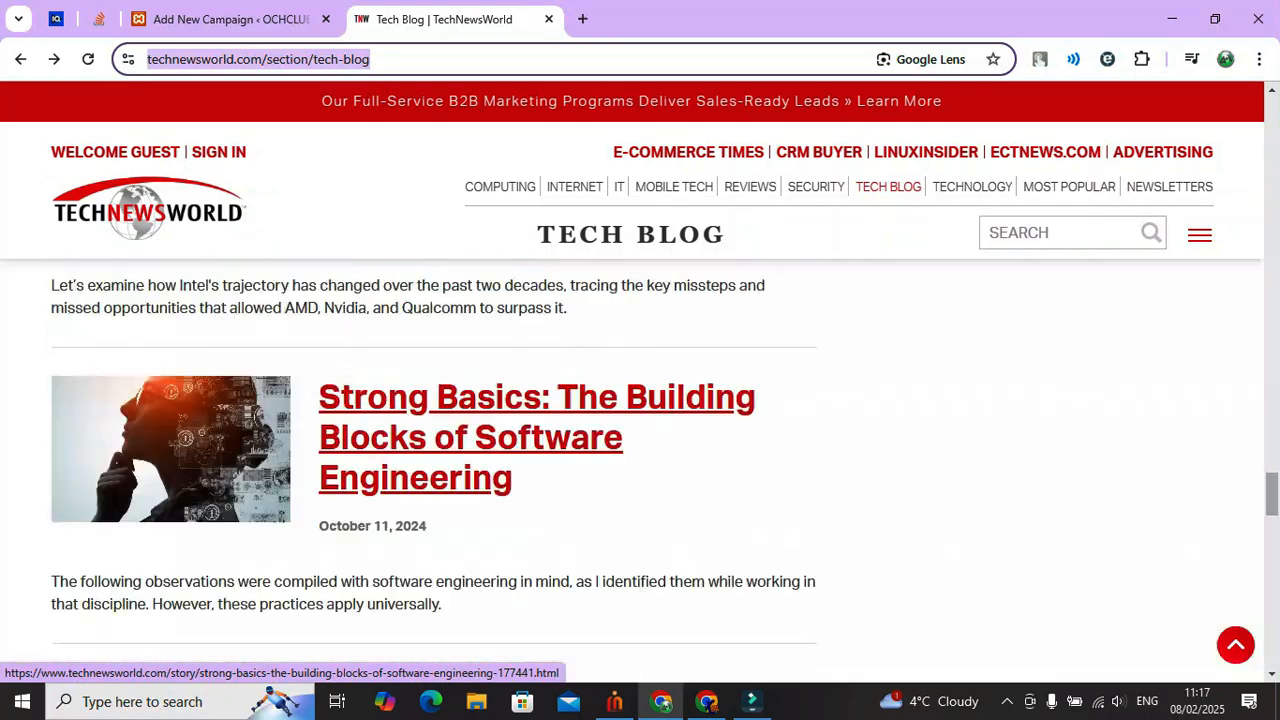
click(230, 19)
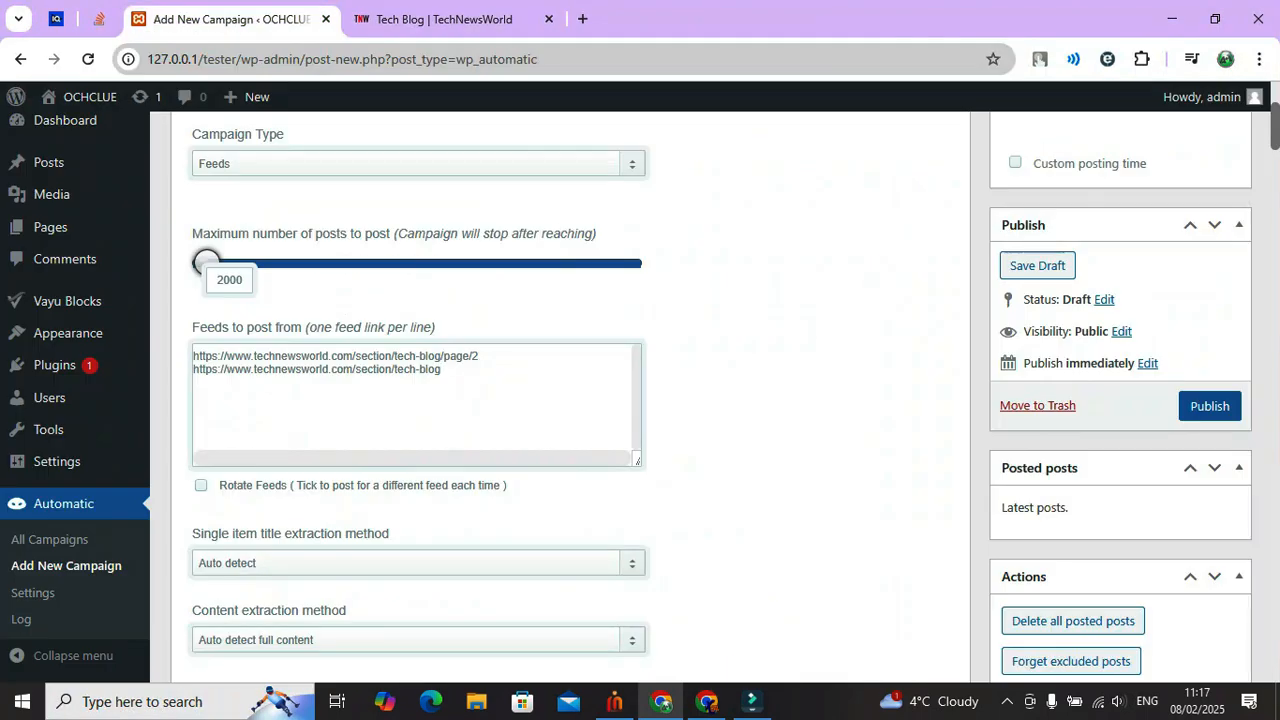
text(#)
key(BackSpace)
click(445, 19)
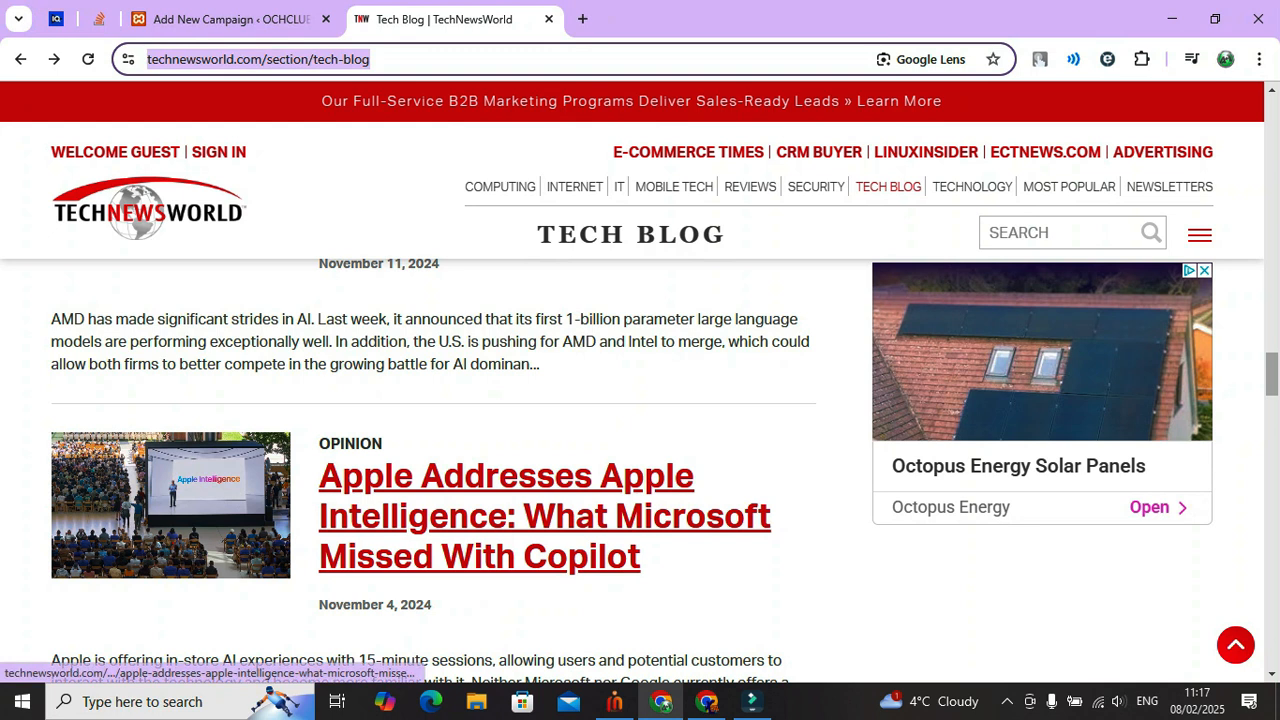
scroll(540, 480, down, 10)
scroll(540, 480, down, 3)
Return to the tech campaign and review the links entered in its feed list, selecting them all
click(230, 19)
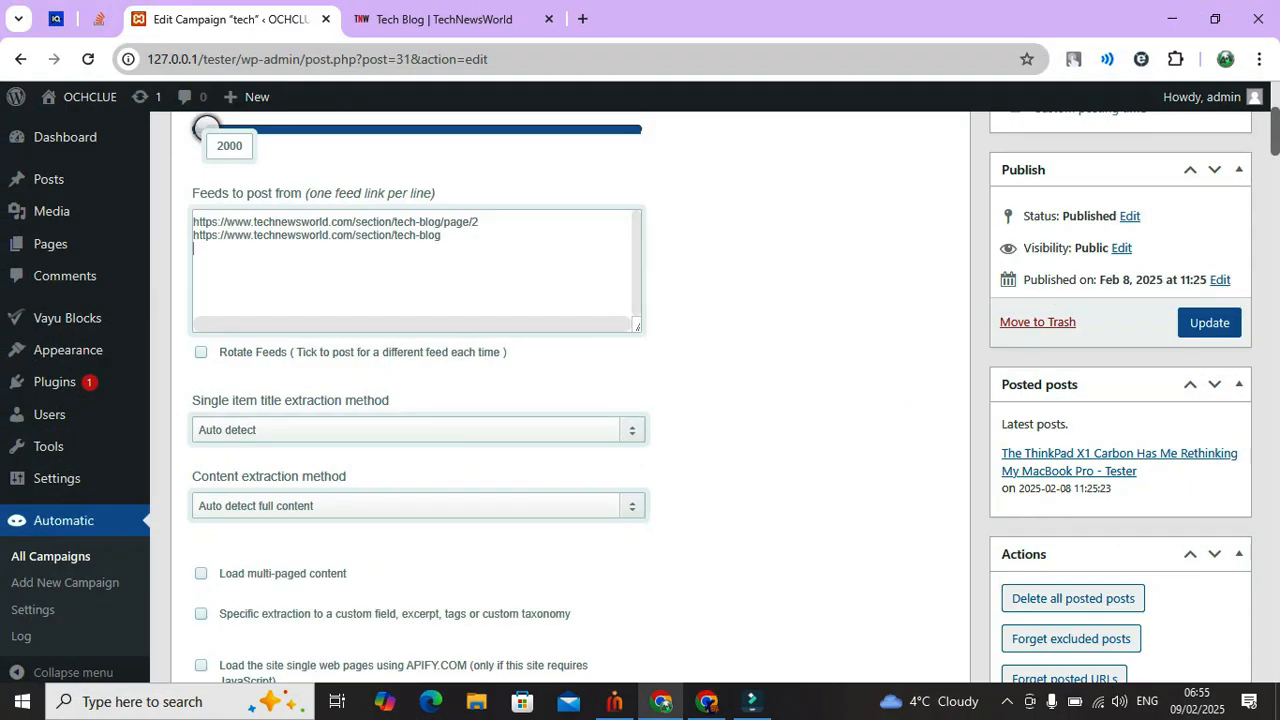
key(ctrl+a)
scroll(626, 397, down, 1)
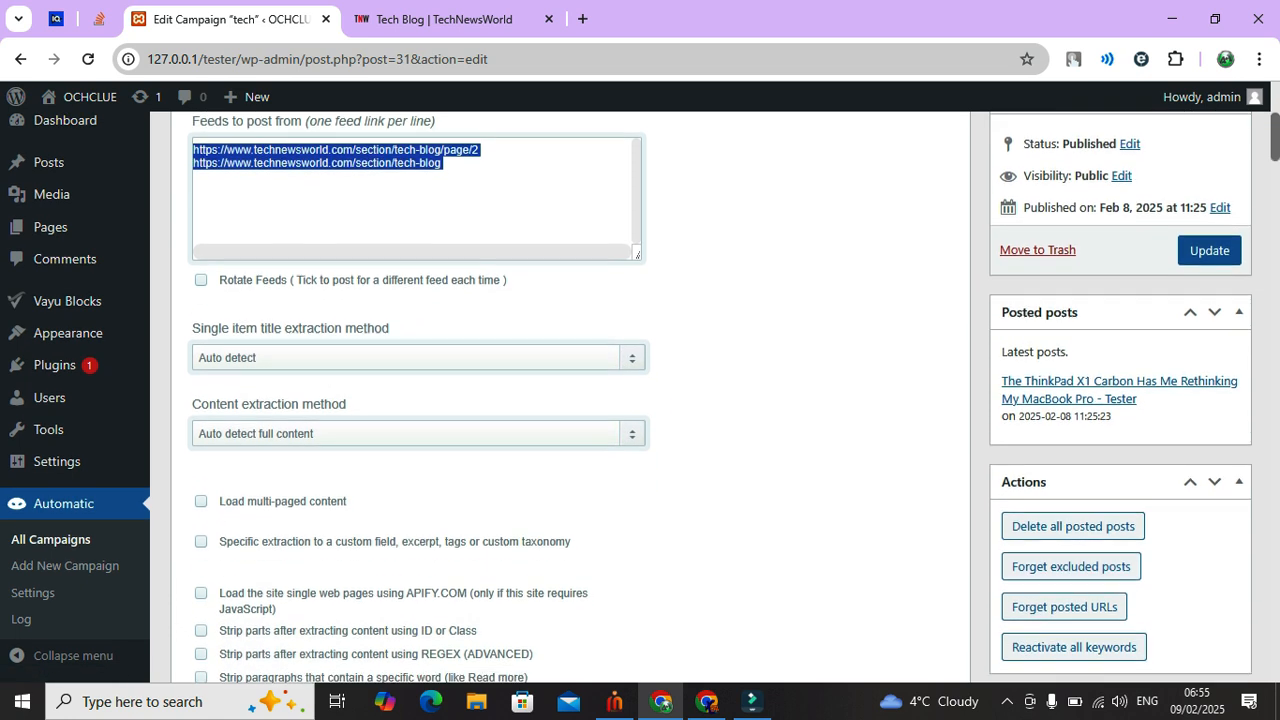
scroll(626, 397, down, 1)
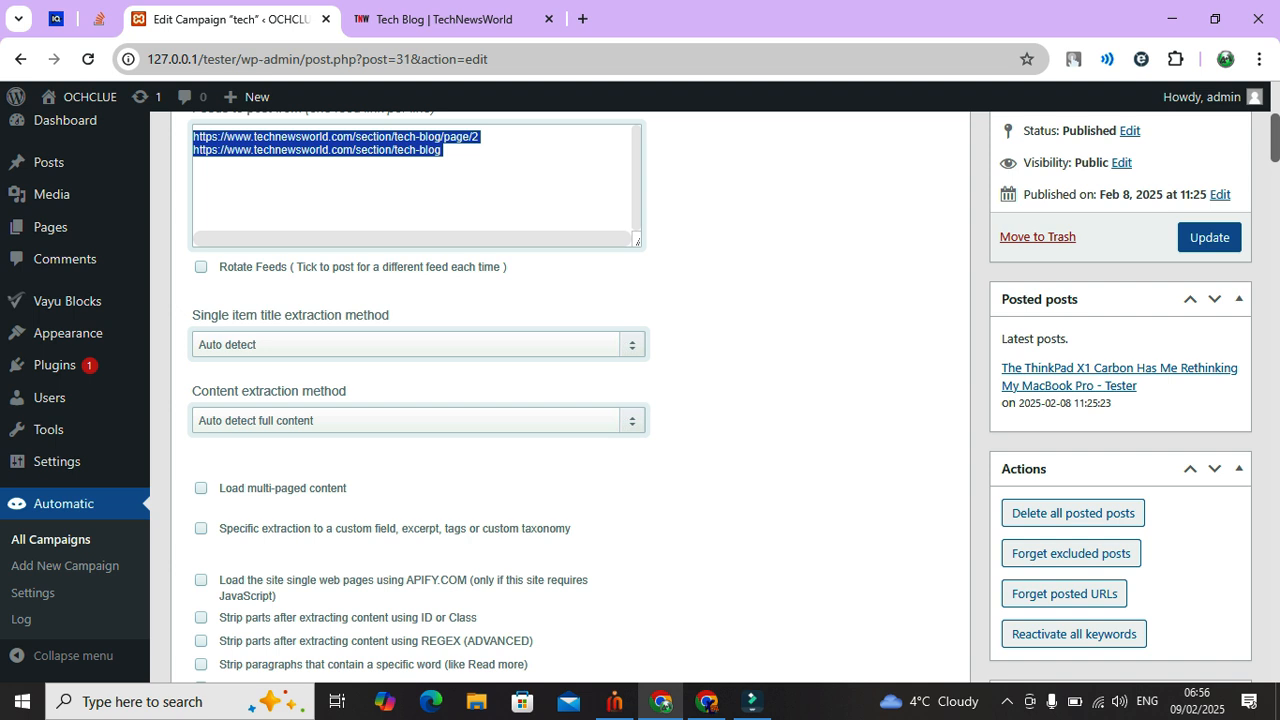
Set the single item title extraction method to Auto detect and review the available content extraction methods
click(418, 345)
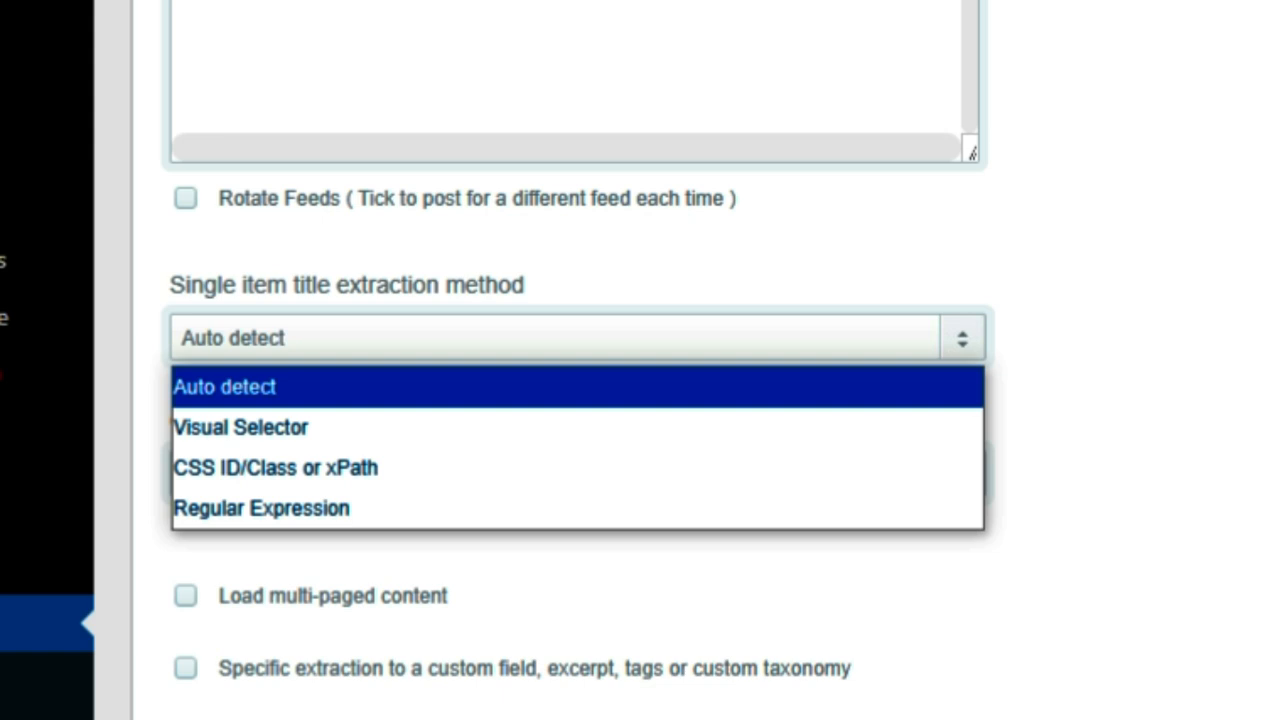
click(240, 372)
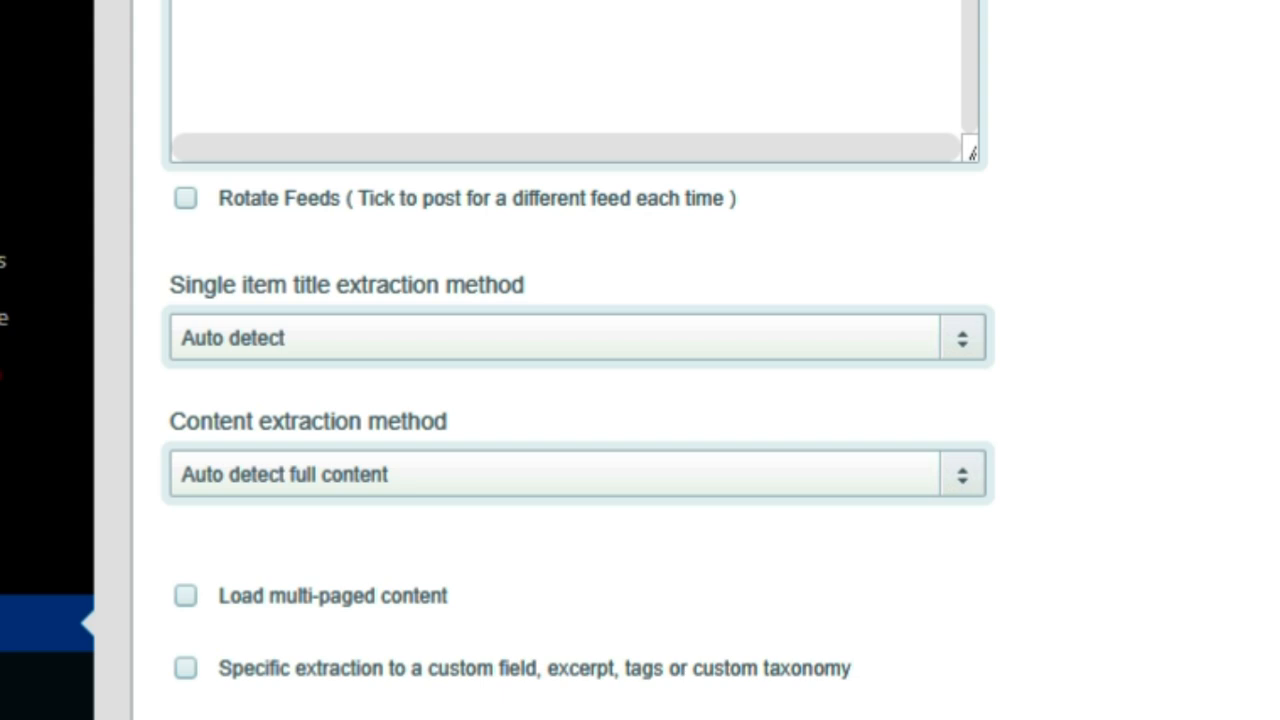
click(578, 474)
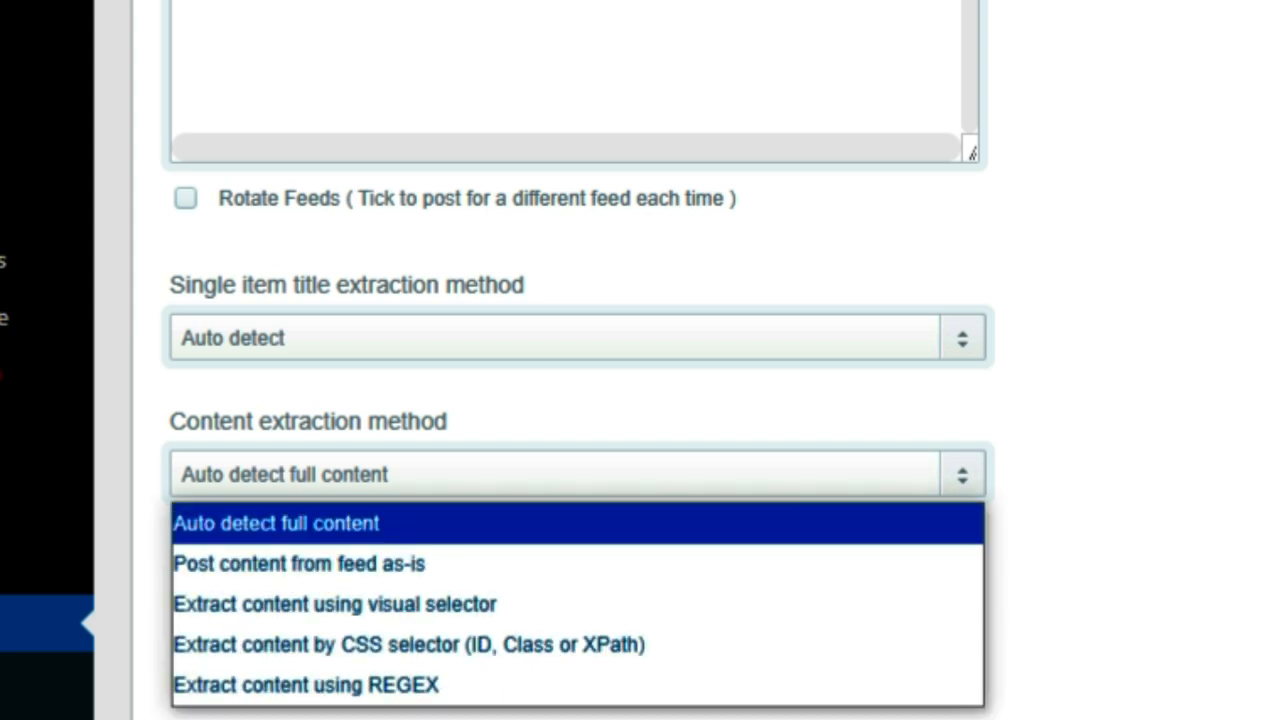
key(Escape)
Examine the campaign's optional feed settings for content extraction, stripping, tags, skipping posts, encoding, titles and item age
scroll(578, 400, down, 3)
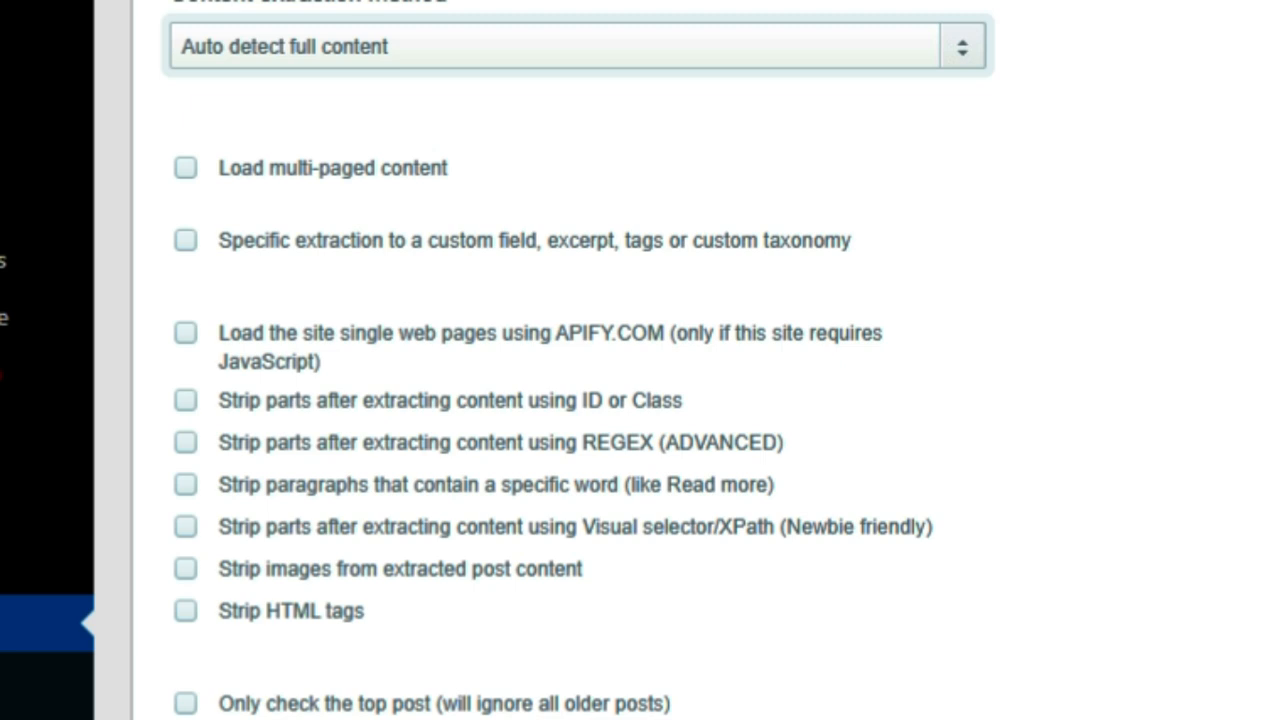
scroll(640, 360, down, 2)
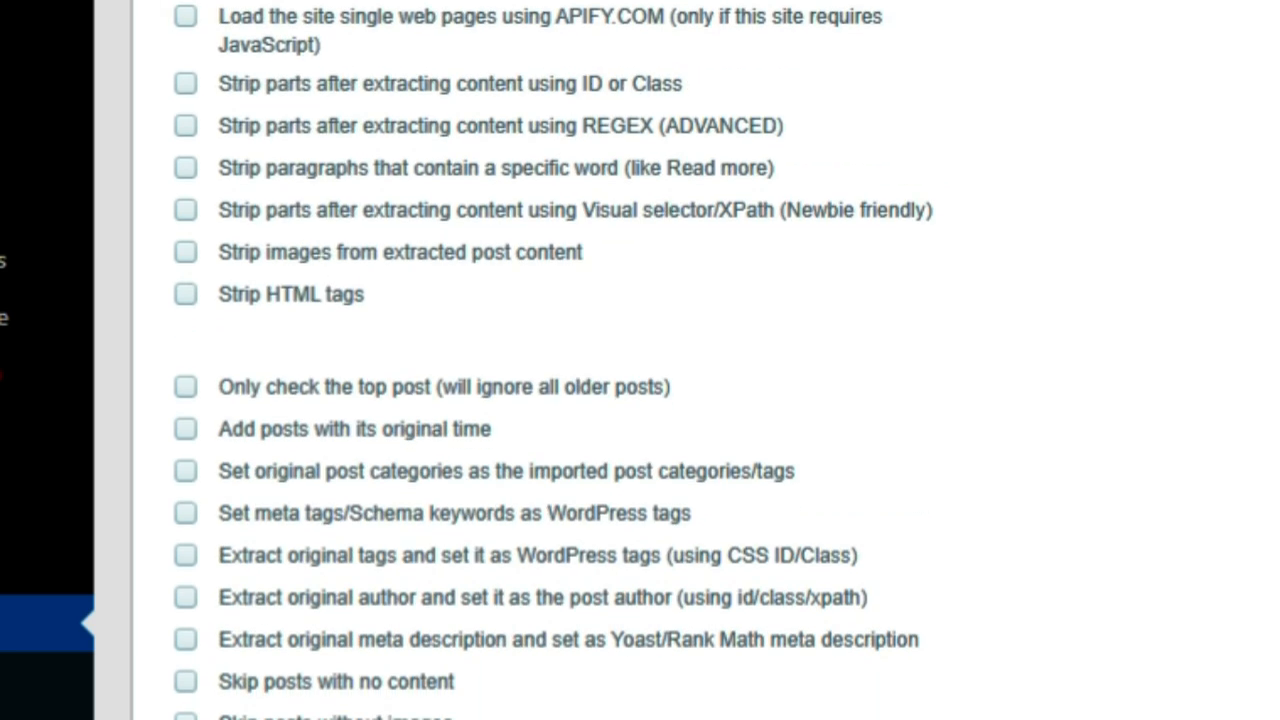
scroll(640, 360, down, 1)
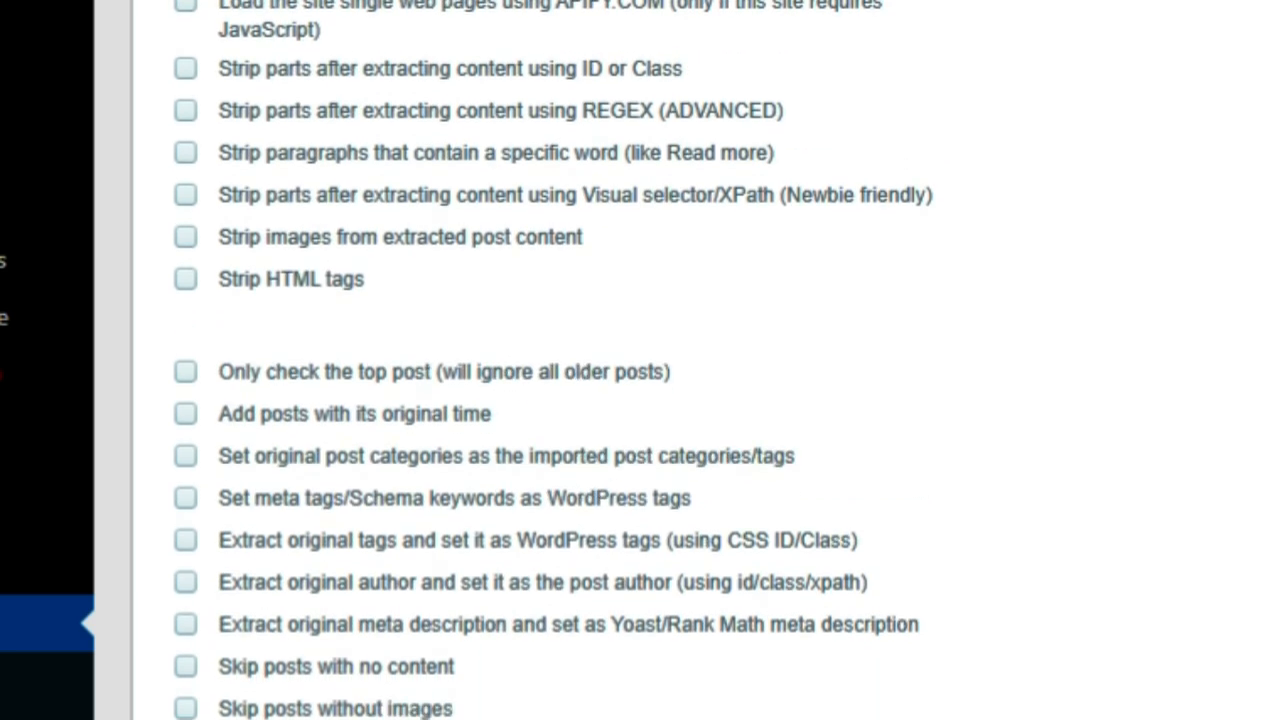
scroll(640, 360, up, 1)
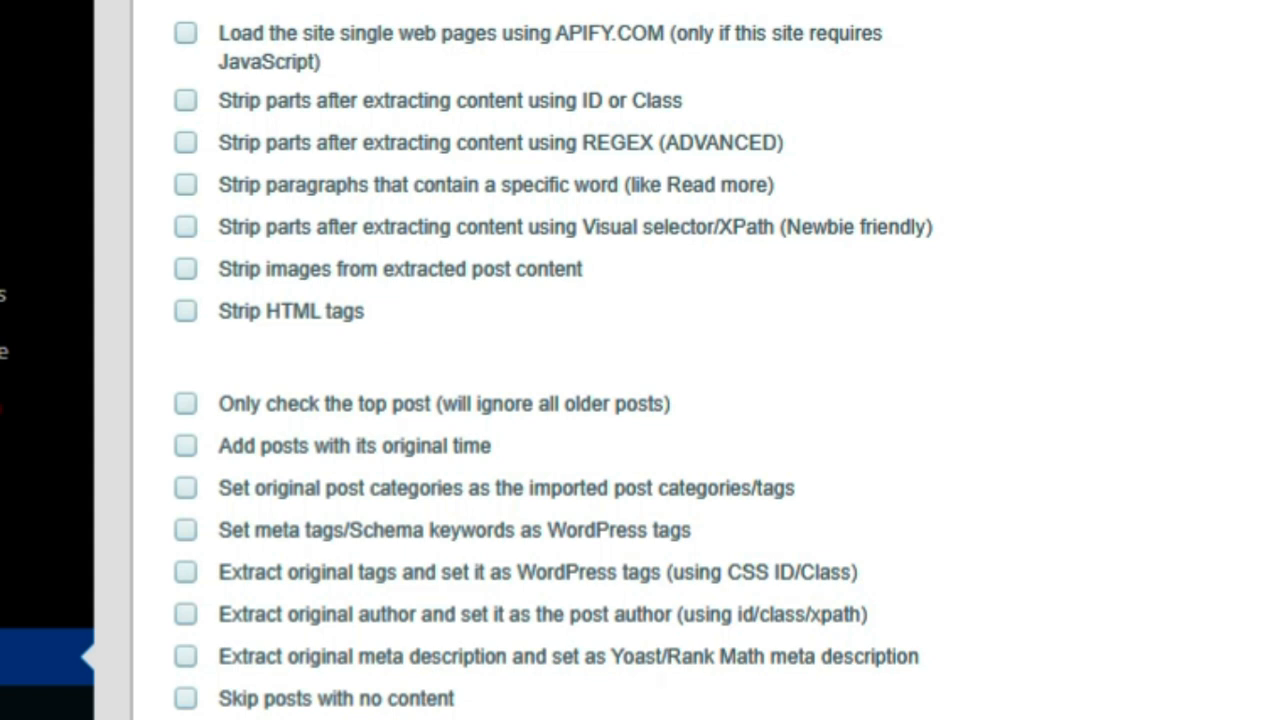
scroll(640, 360, down, 7)
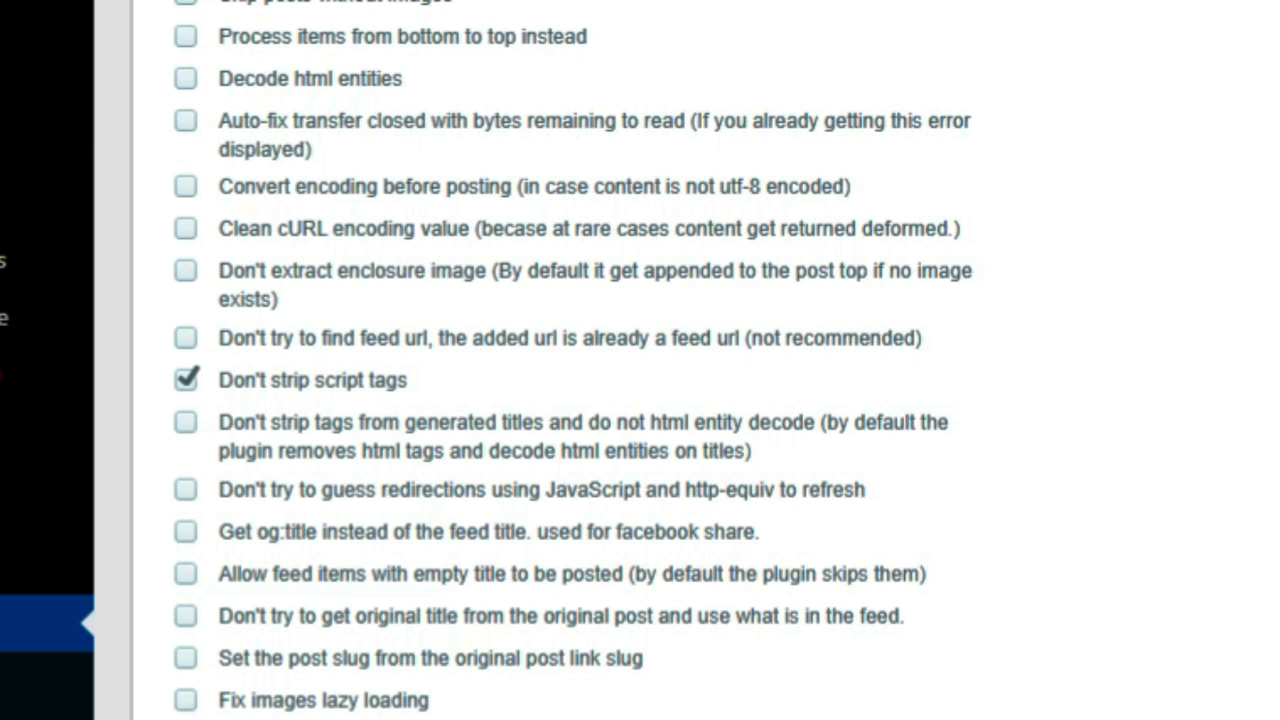
scroll(640, 360, down, 6)
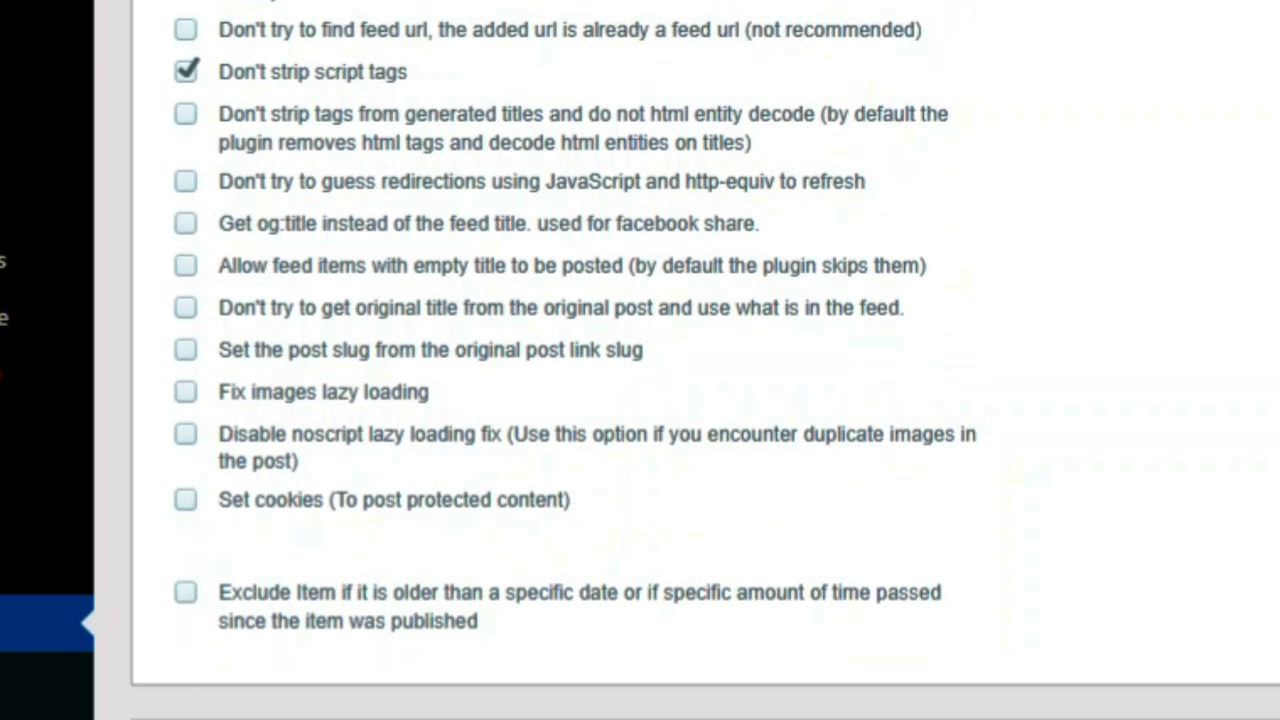
scroll(640, 360, up, 6)
scroll(640, 360, up, 13)
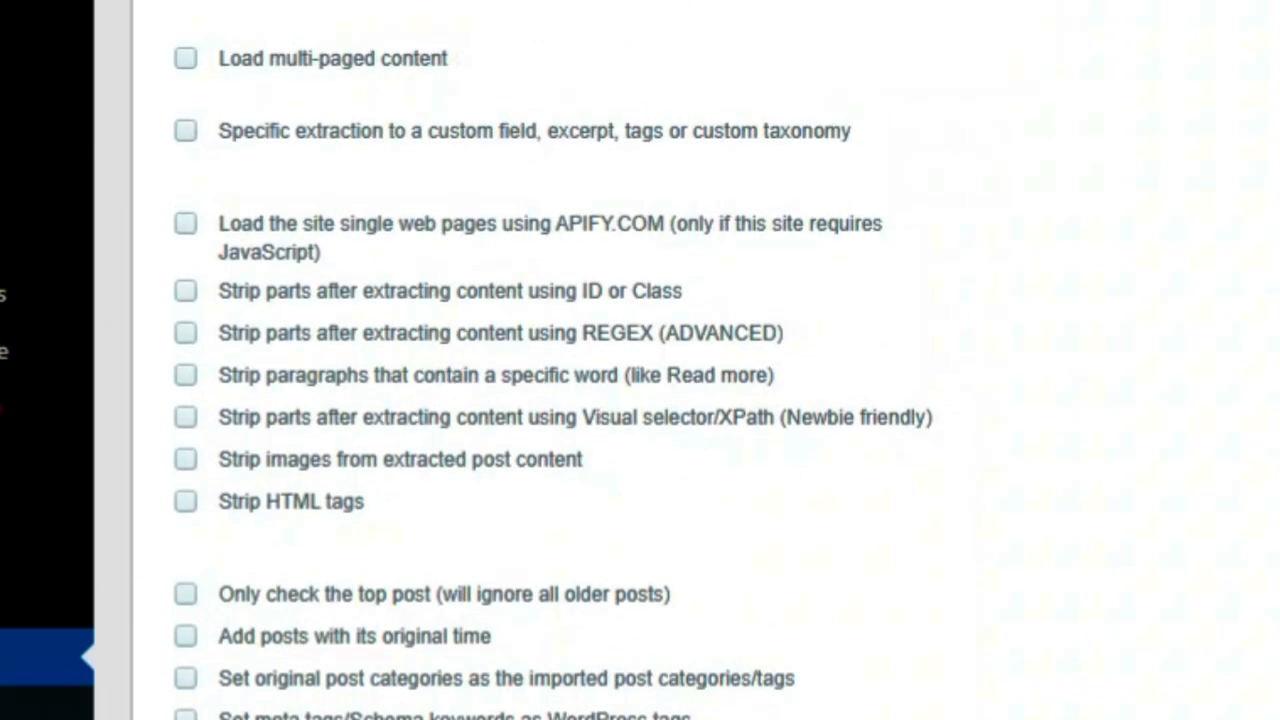
scroll(640, 360, down, 6)
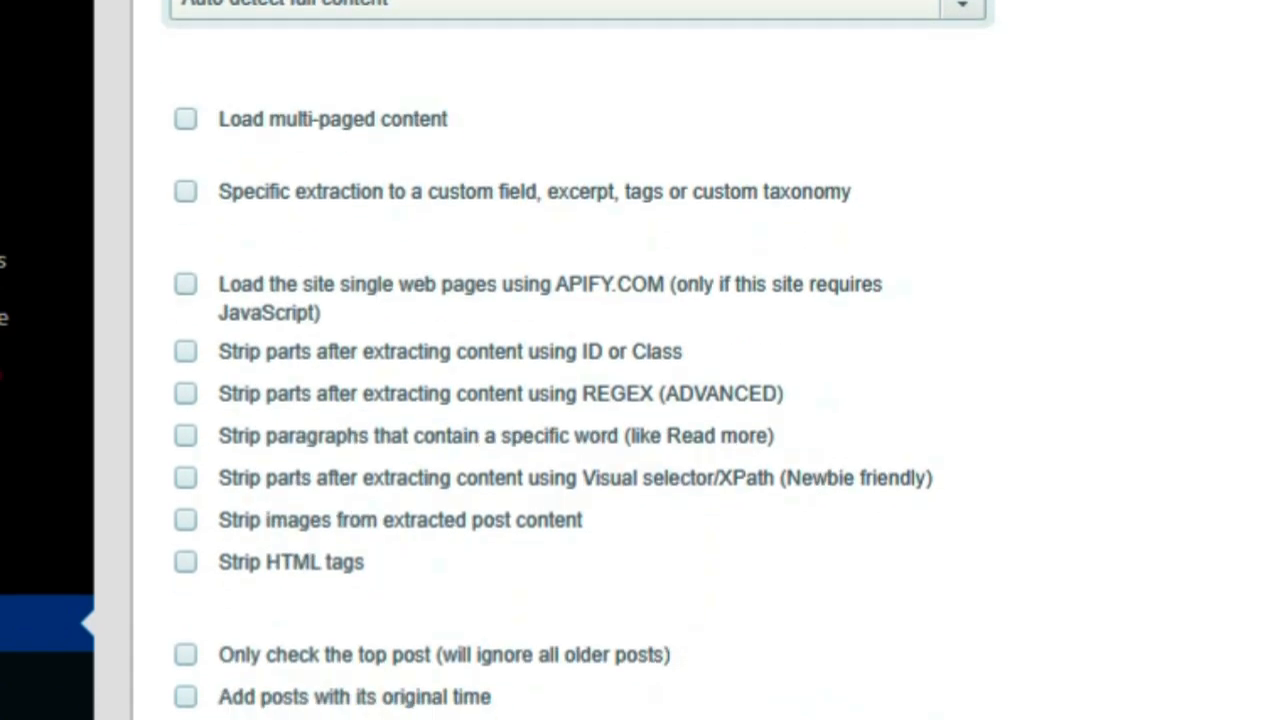
Enable the options to skip posts with no content and to skip posts without images
scroll(640, 360, down, 1)
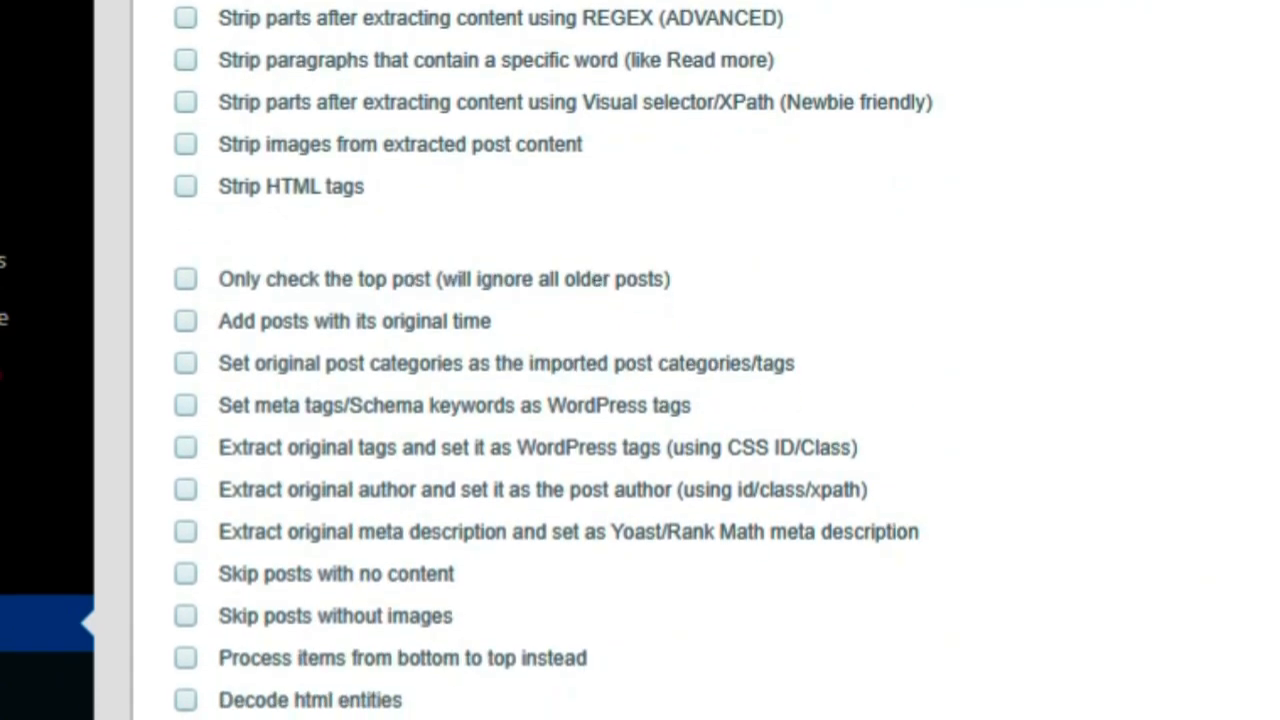
scroll(640, 360, down, 1)
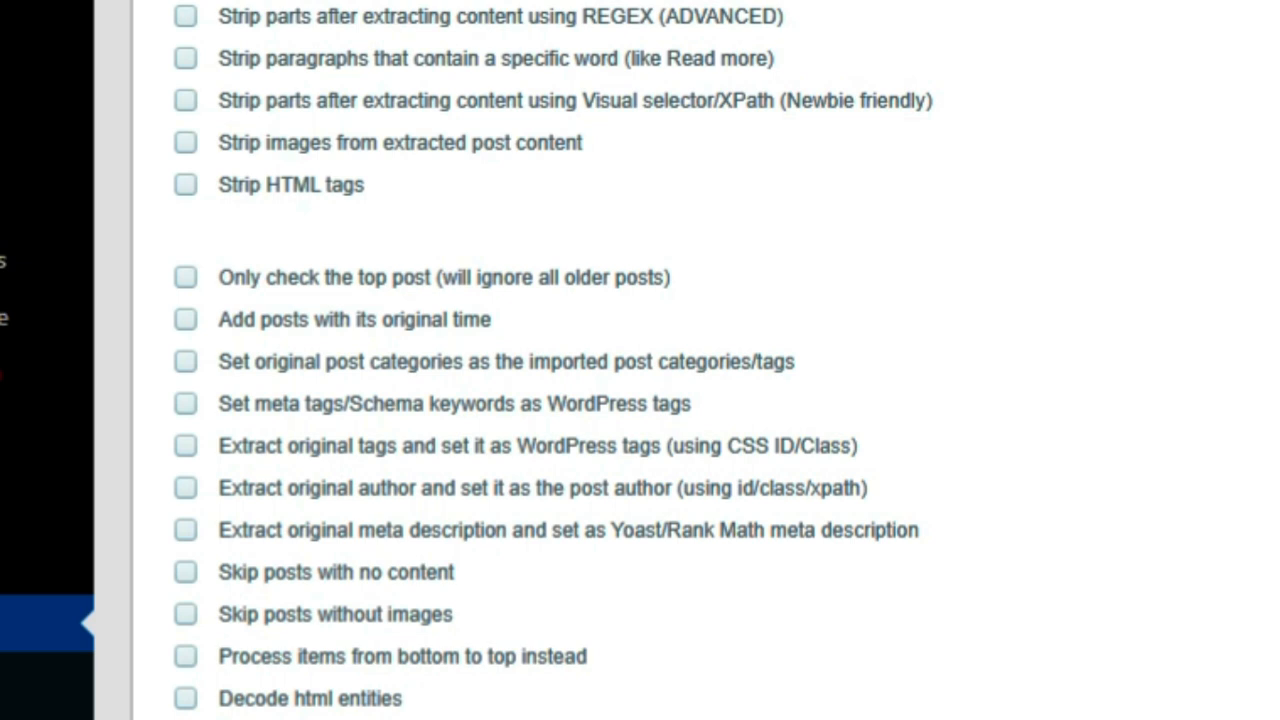
click(186, 572)
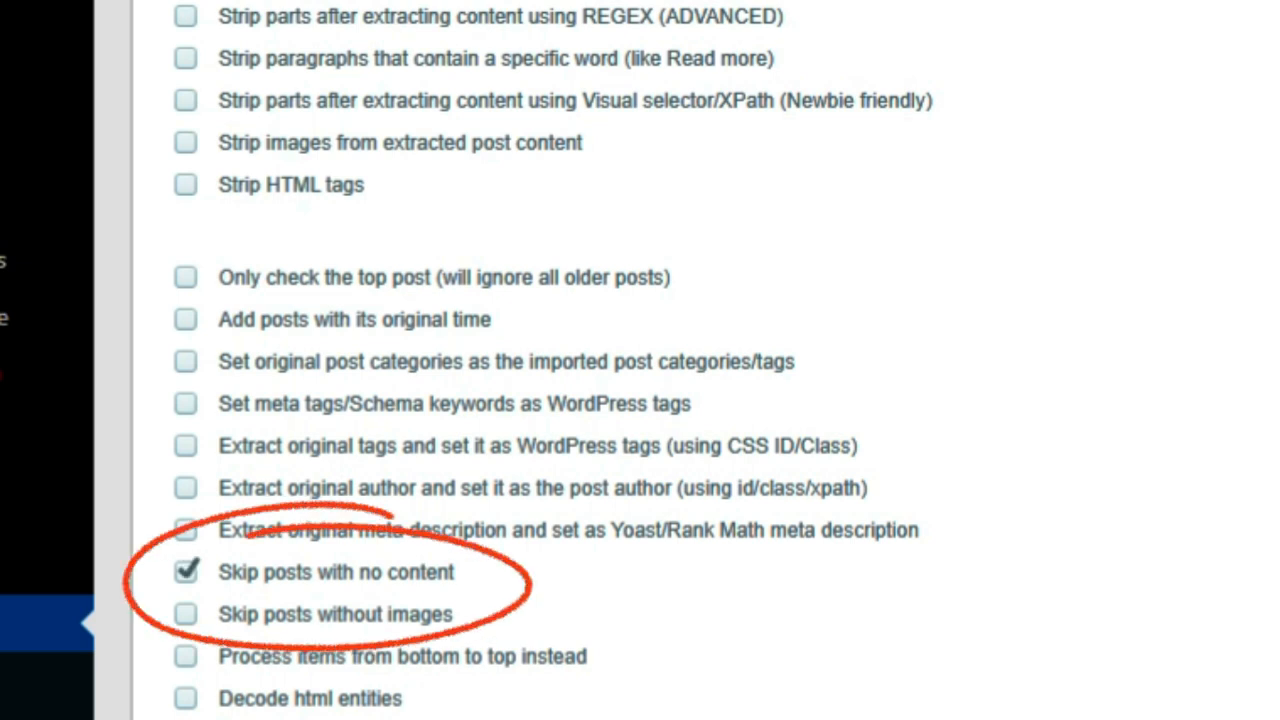
click(186, 614)
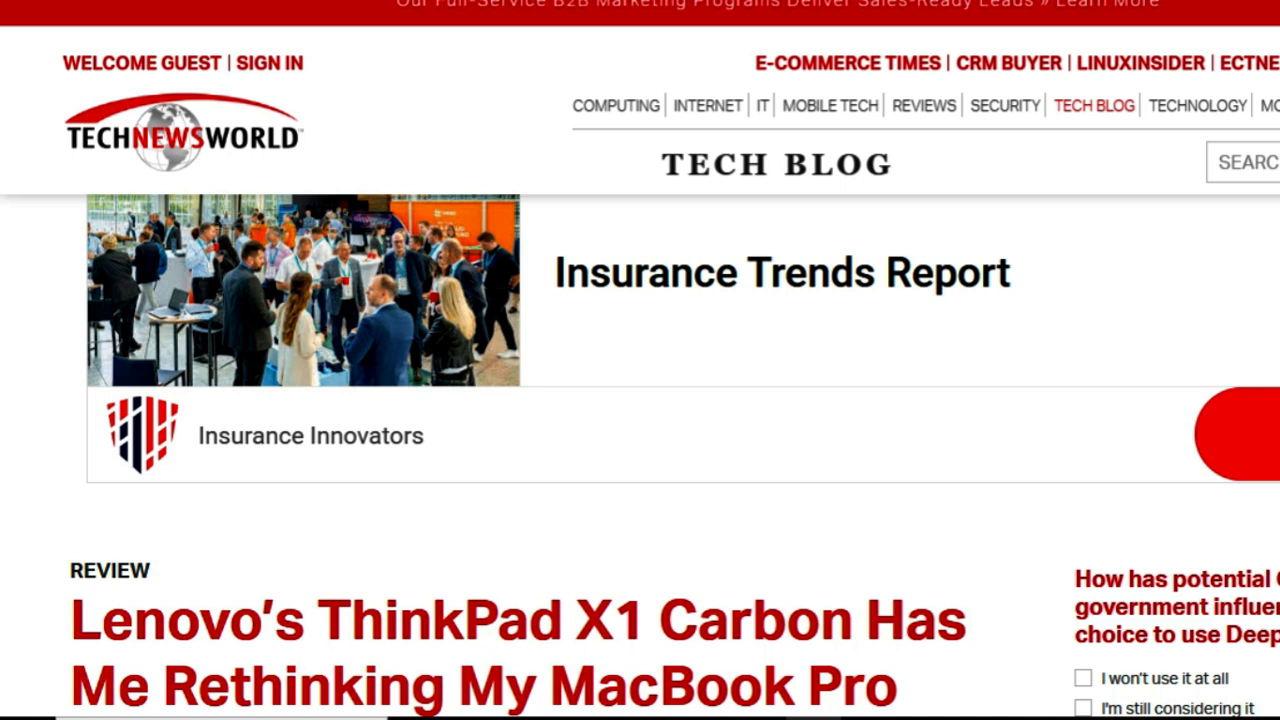
Look through the TechNewsWorld tech blog listing to check the articles' images and text excerpts
scroll(640, 456, down, 5)
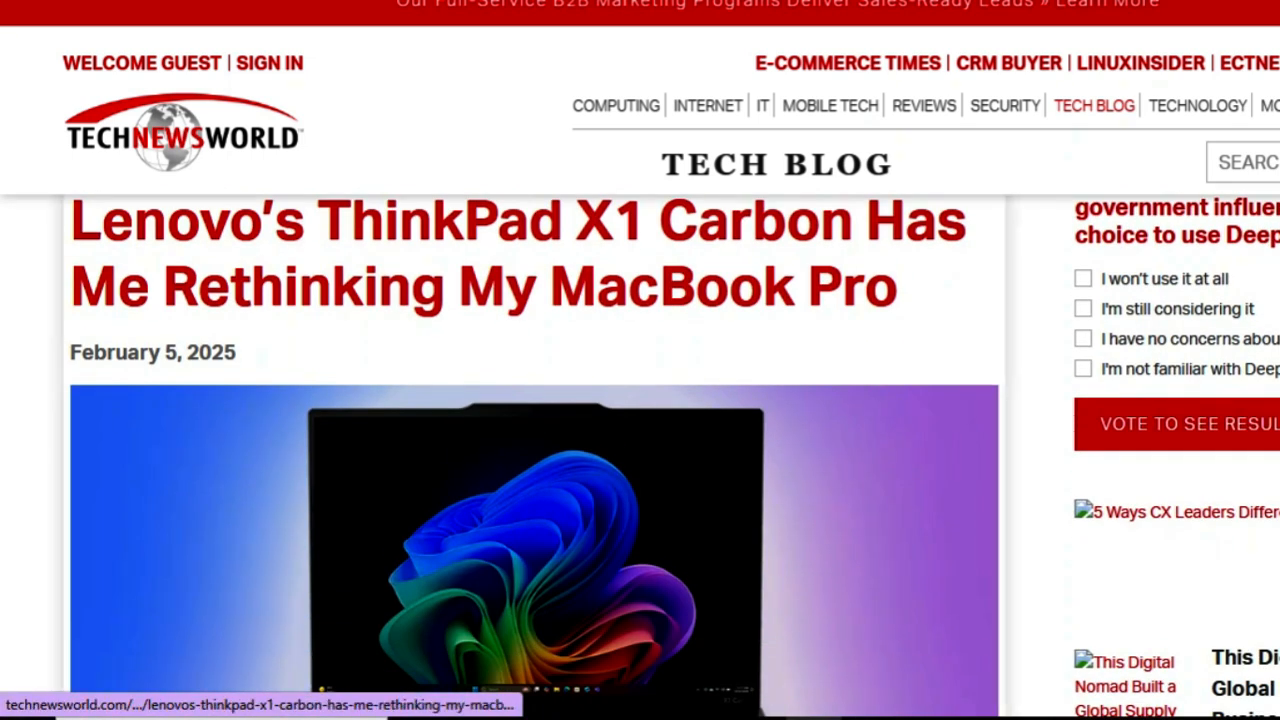
scroll(640, 456, down, 2)
scroll(640, 456, down, 5)
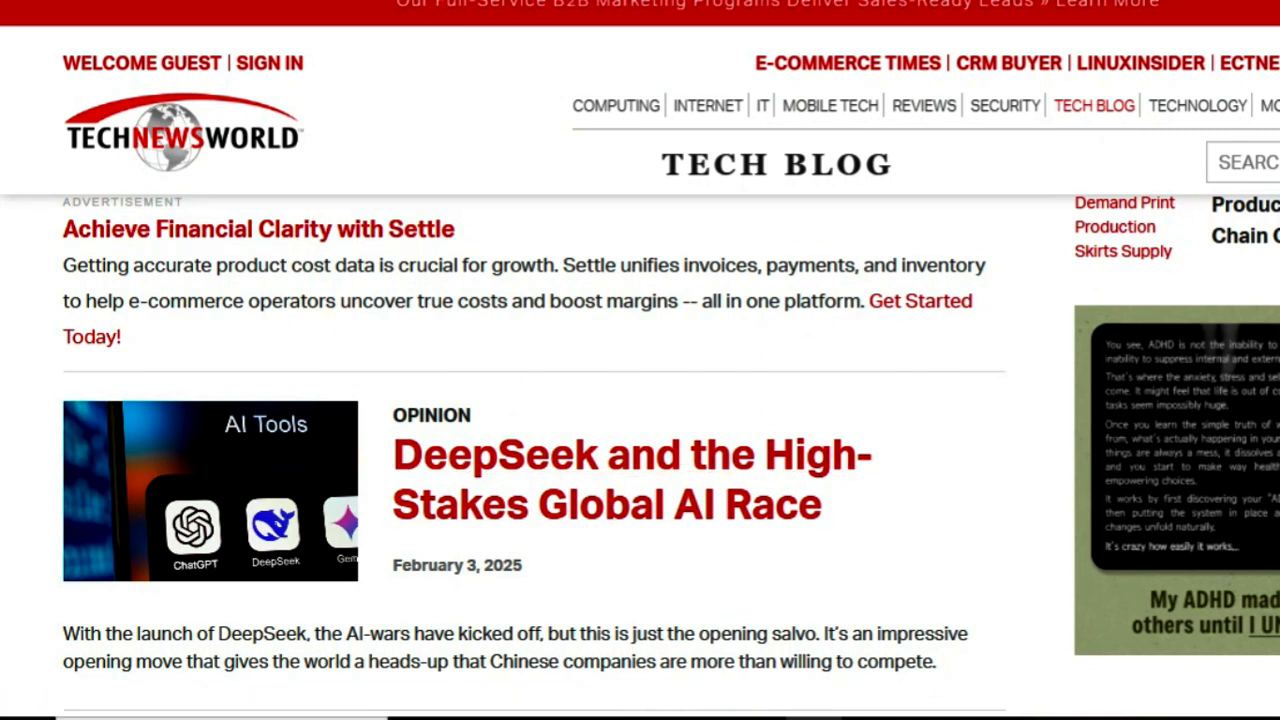
scroll(640, 456, down, 6)
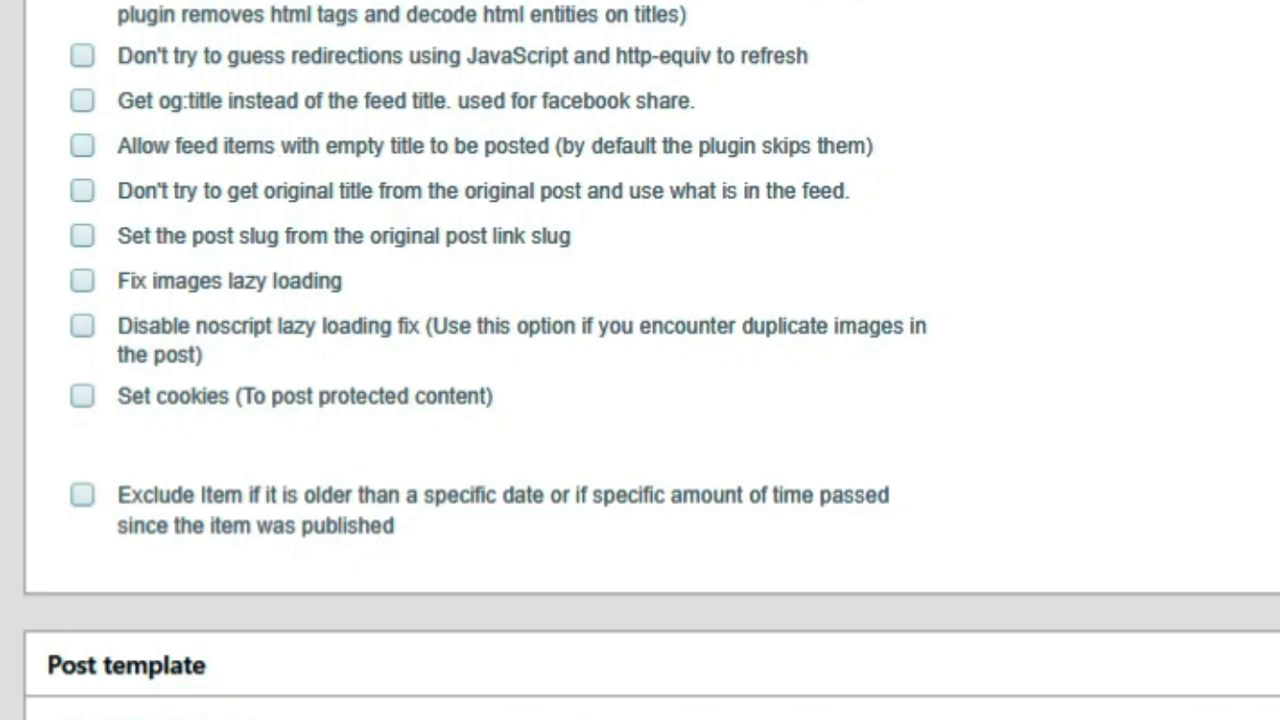
Turn on the images lazy loading fix to view its src attribute setting, and turn it off again
click(82, 281)
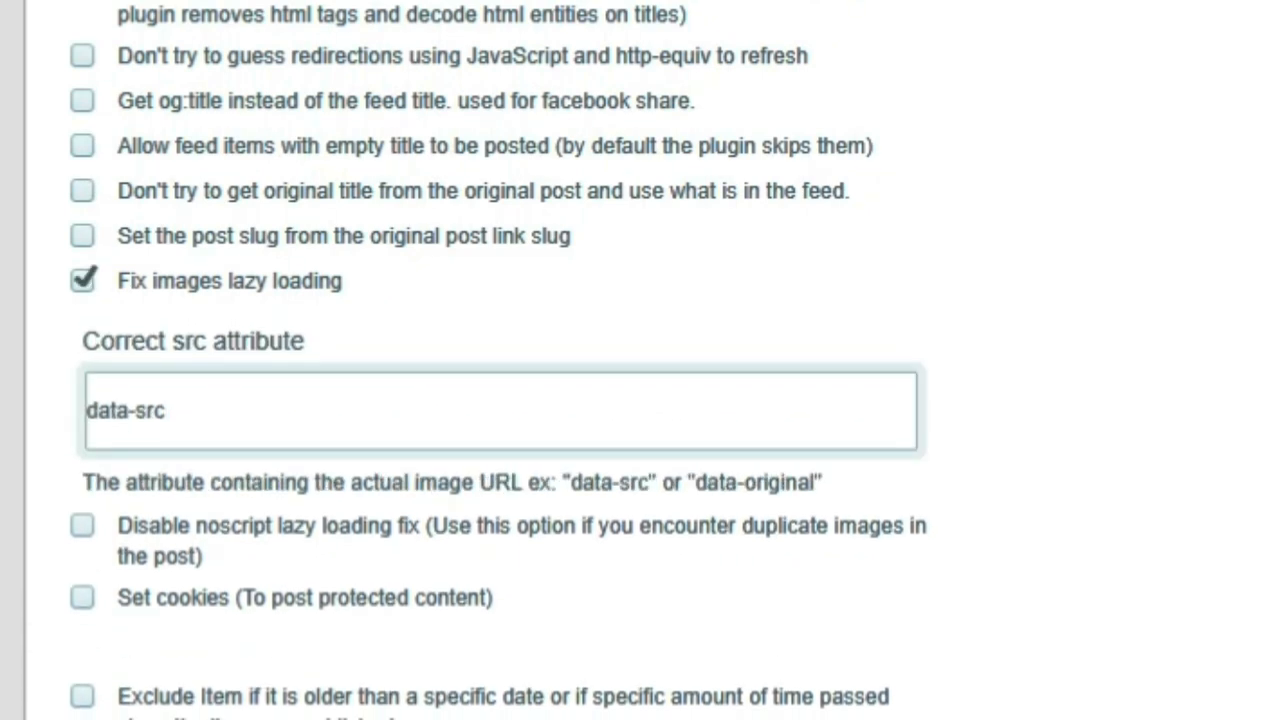
click(82, 281)
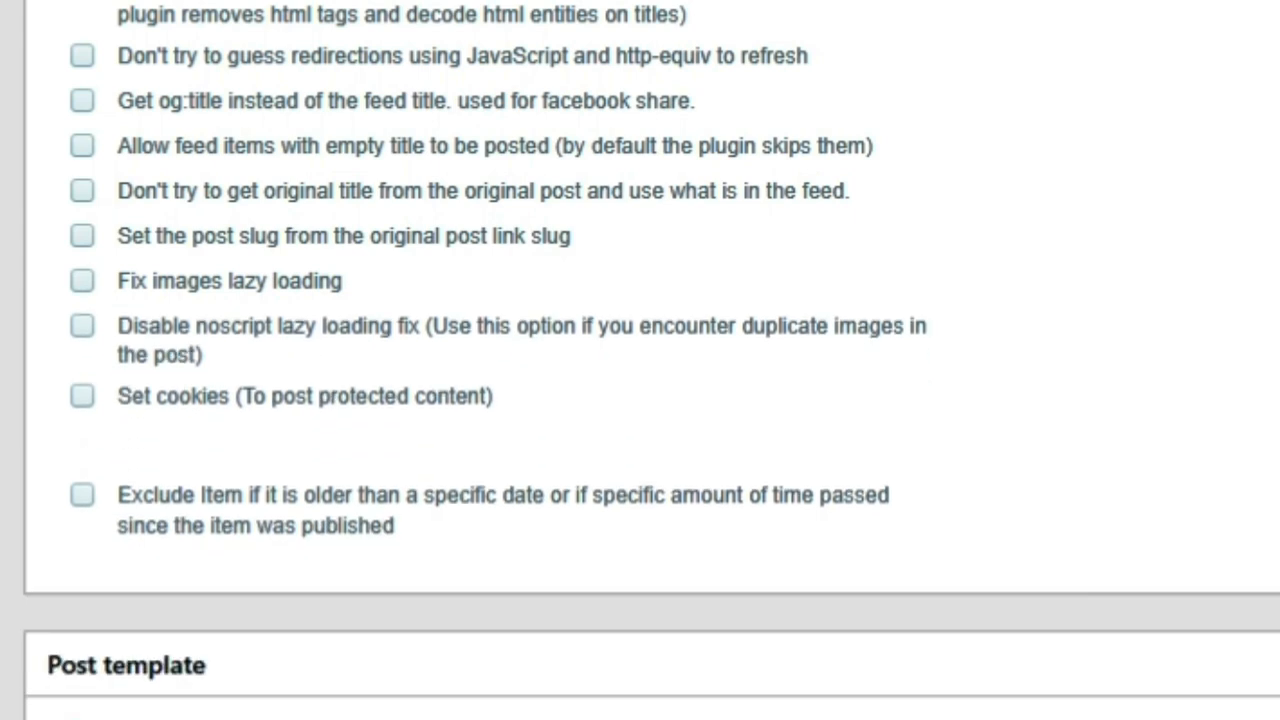
Examine the campaign's post title template and compare it with the article titles on the tech blog
scroll(640, 360, down, 3)
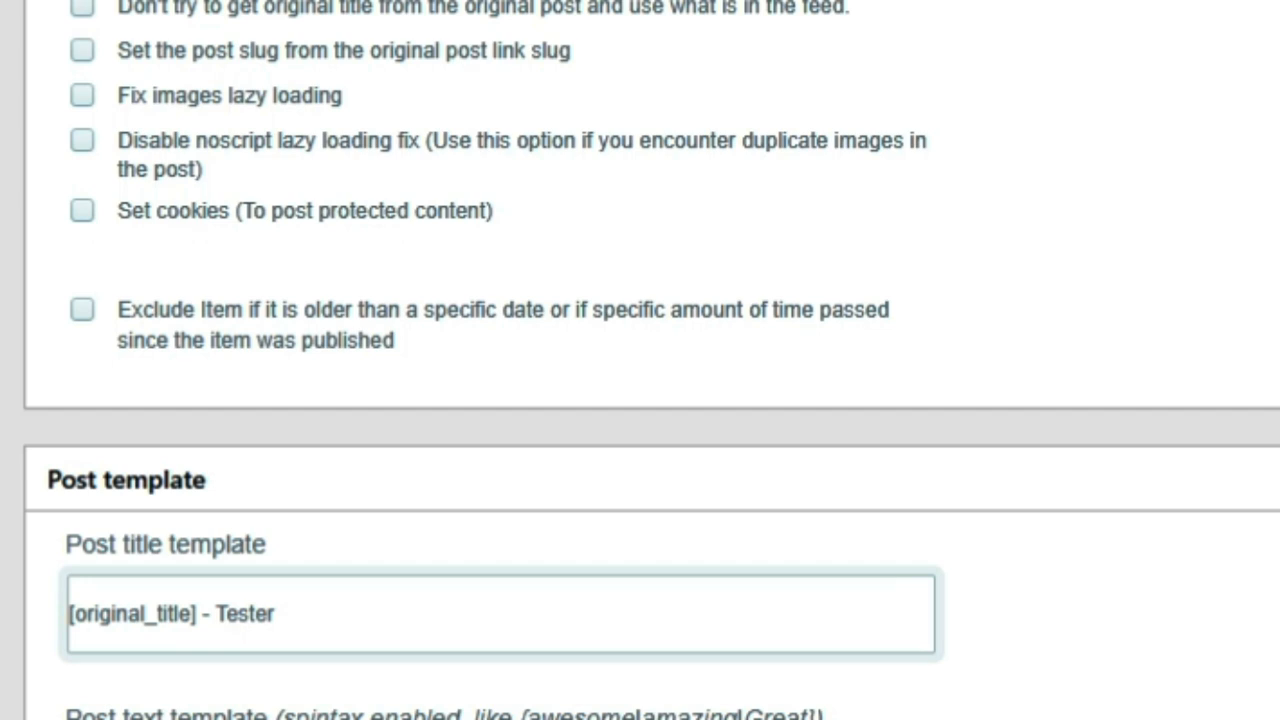
click(172, 611)
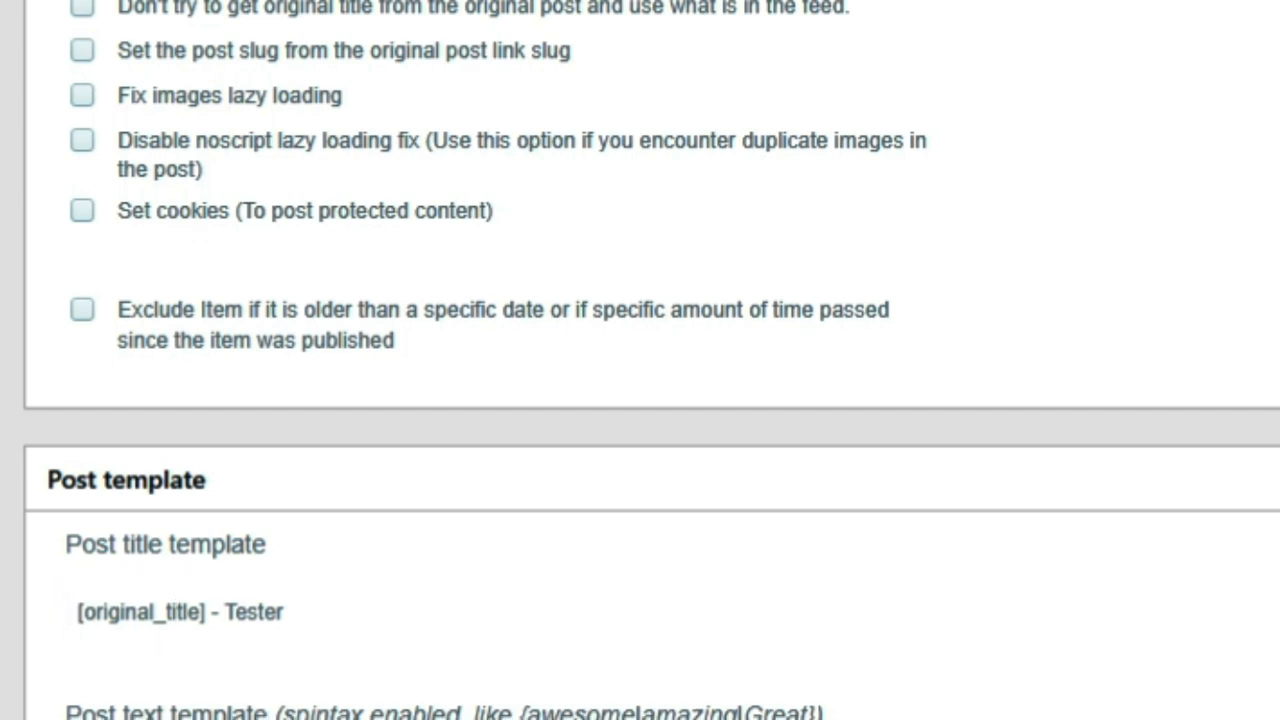
scroll(640, 360, down, 3)
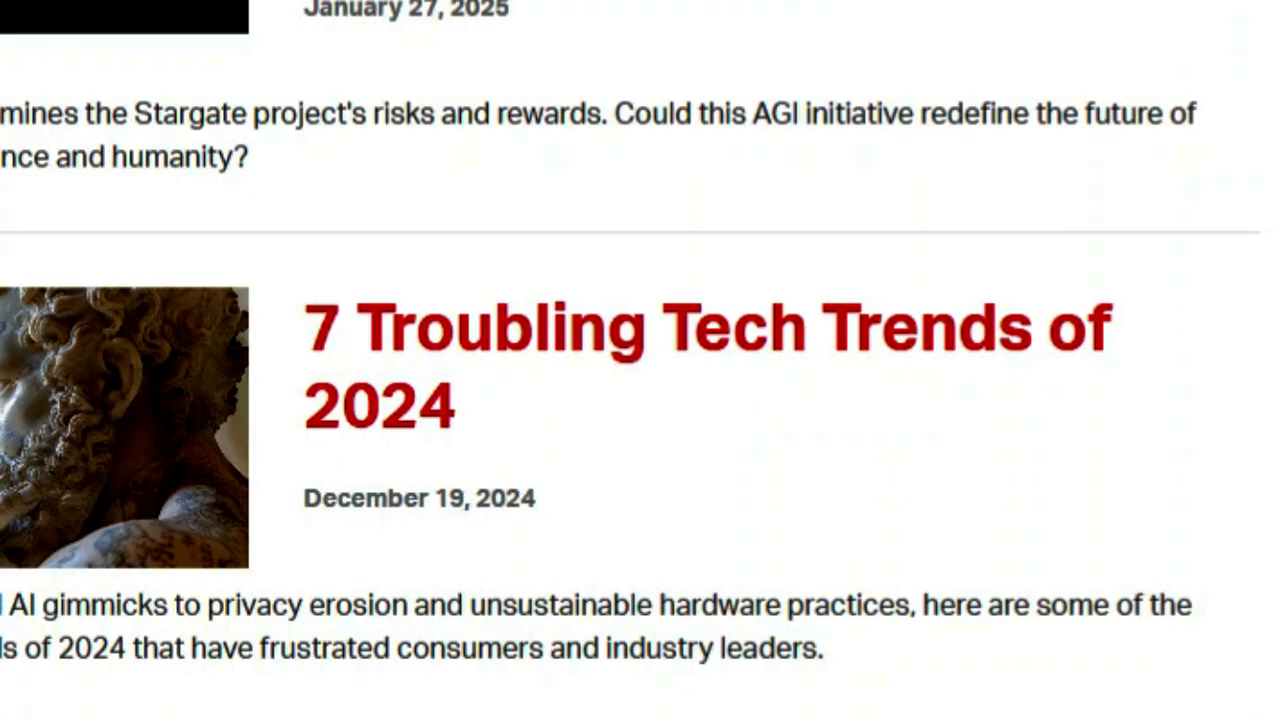
scroll(640, 360, down, 5)
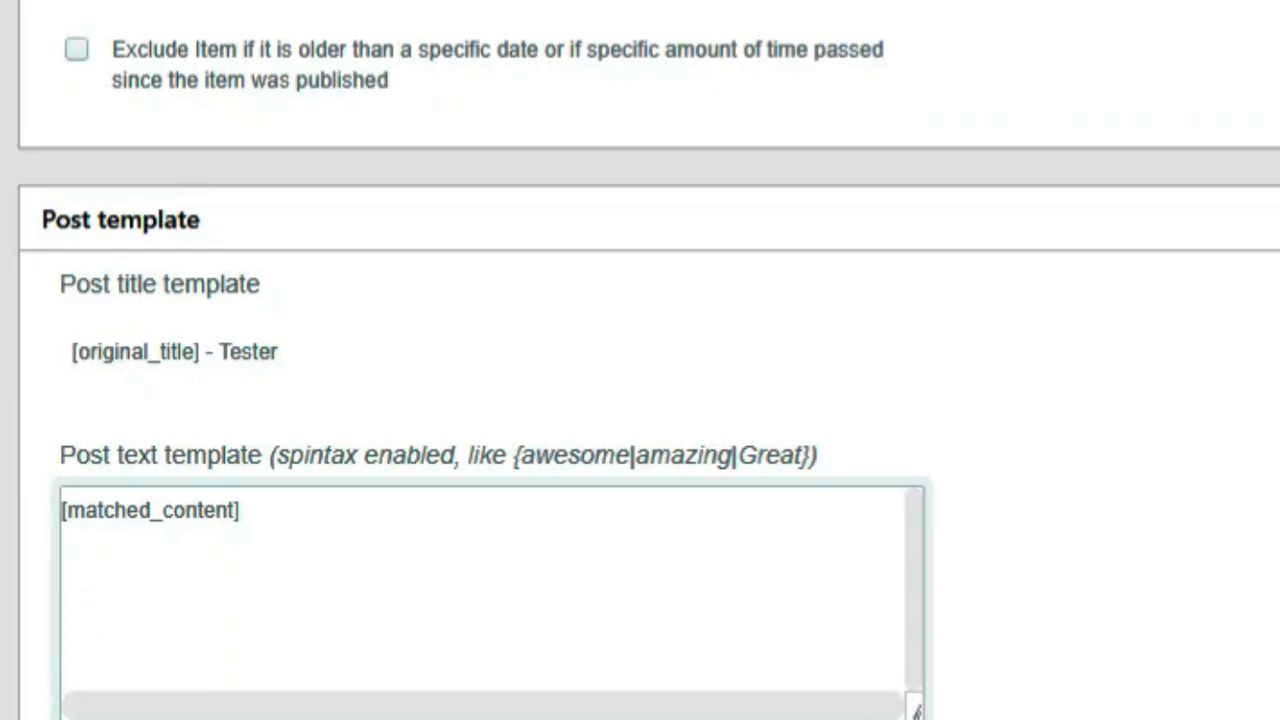
Remove the "- Tester" suffix from the post title template and undo the removal
mouse_move(219, 352)
mouse_down()
mouse_move(279, 352)
mouse_move(199, 352)
mouse_up()
click(278, 352)
key(BackSpace)
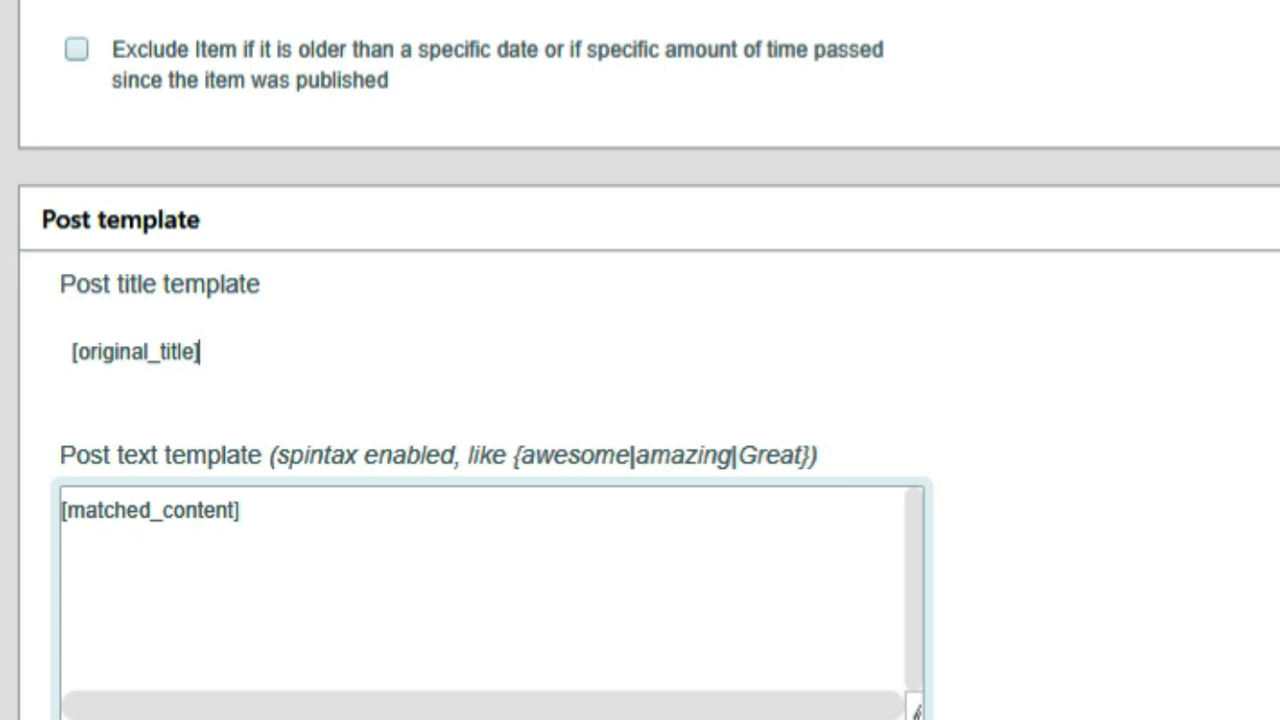
key(ctrl+z)
Review the post text template and highlight its [matched_content] tag
scroll(640, 400, down, 3)
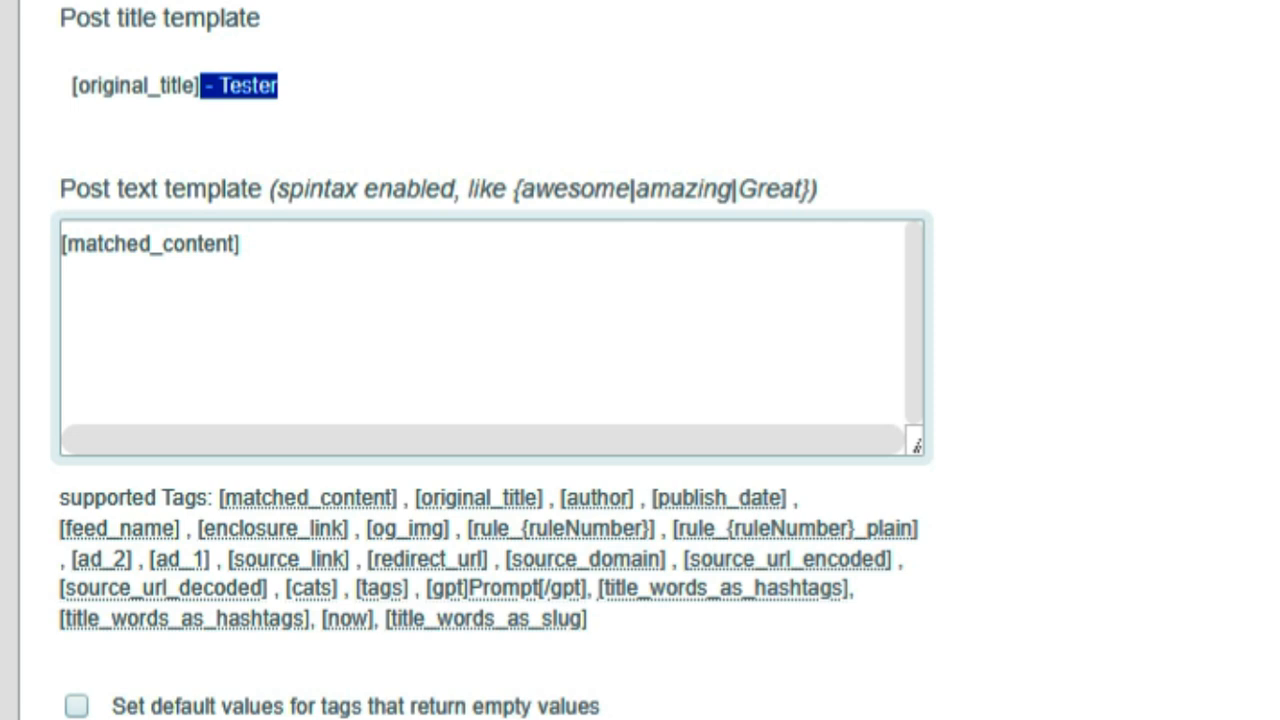
click(244, 245)
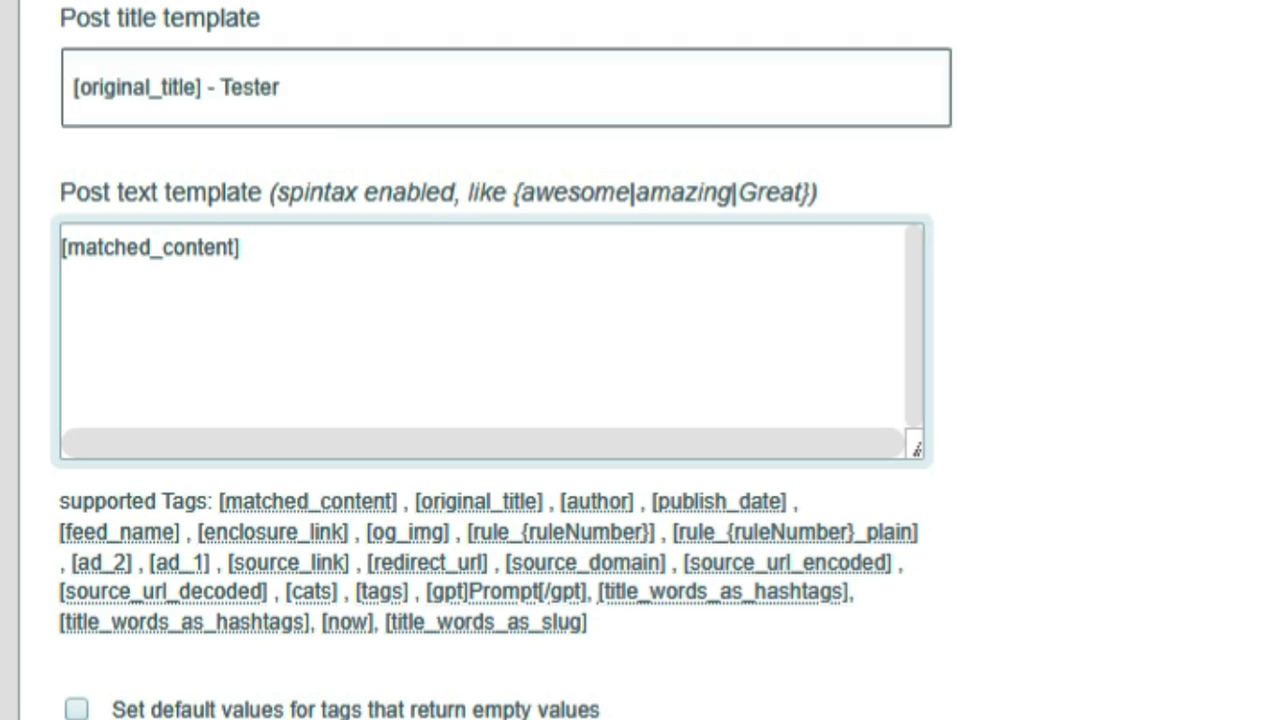
drag(242, 247, 61, 247)
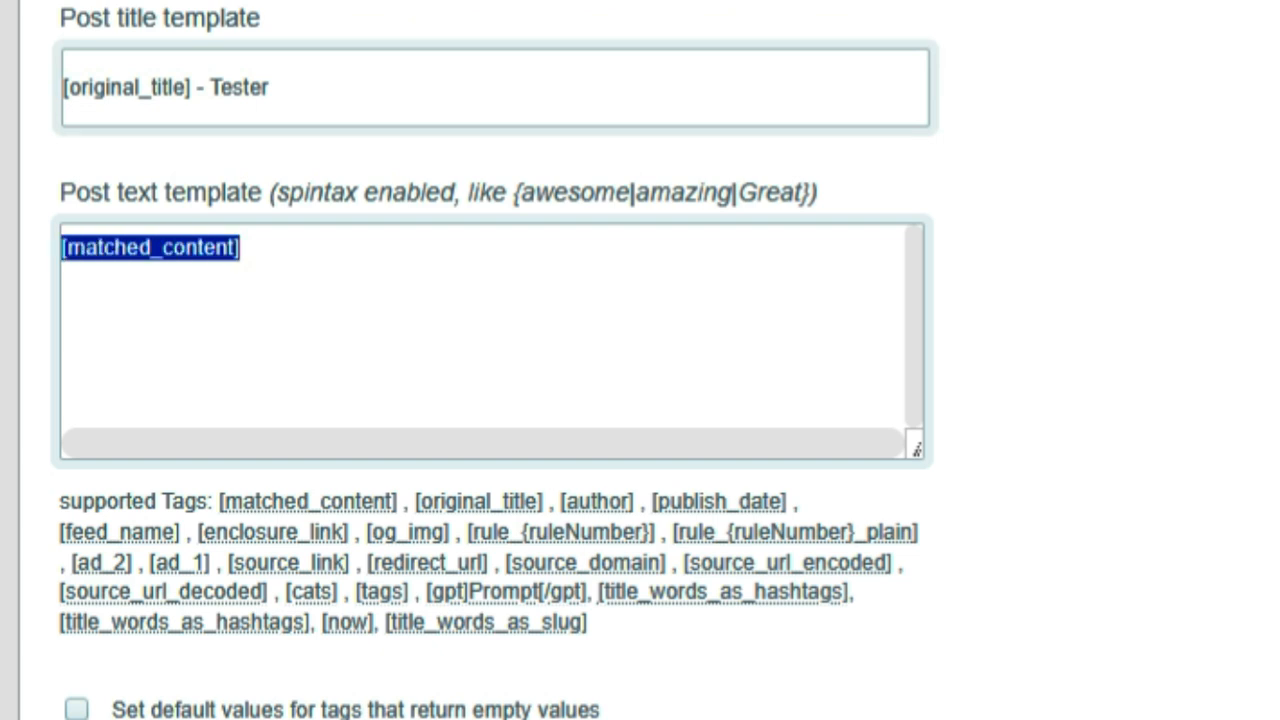
click(62, 273)
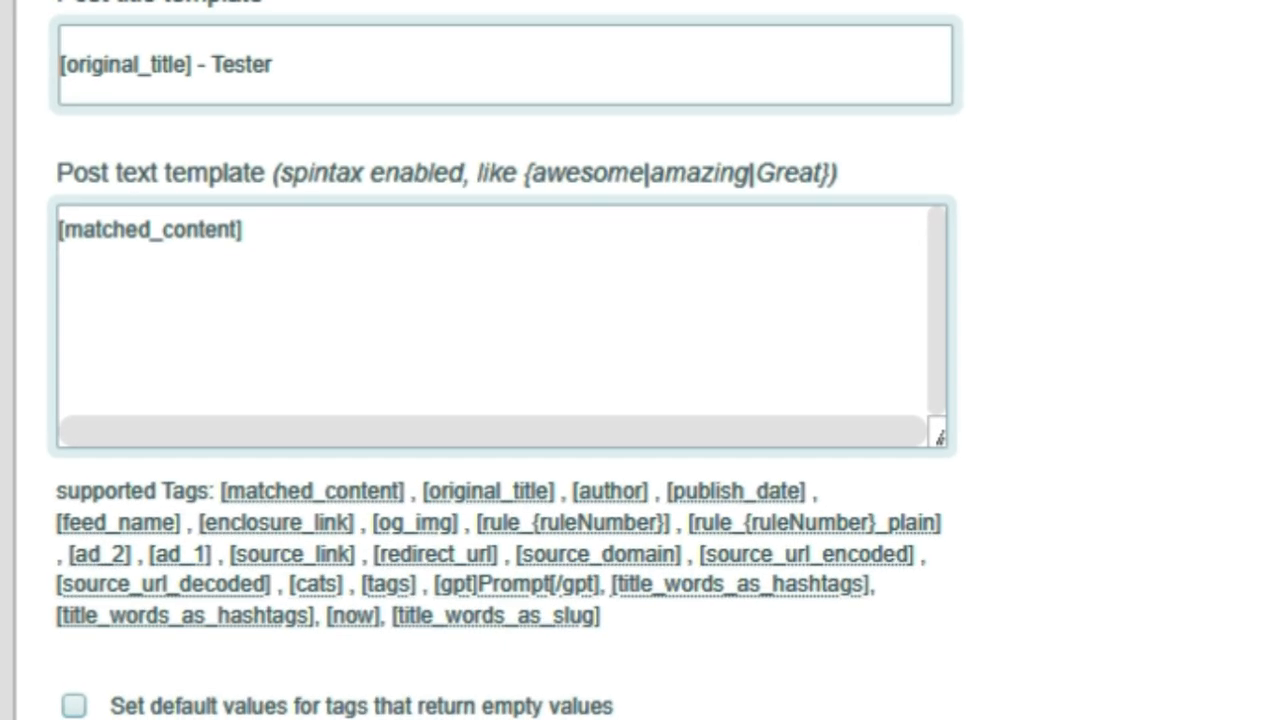
Examine the supported template tags, highlighting the encoded source URL, tags, GPT prompt and title hashtag entries
drag(705, 551, 870, 539)
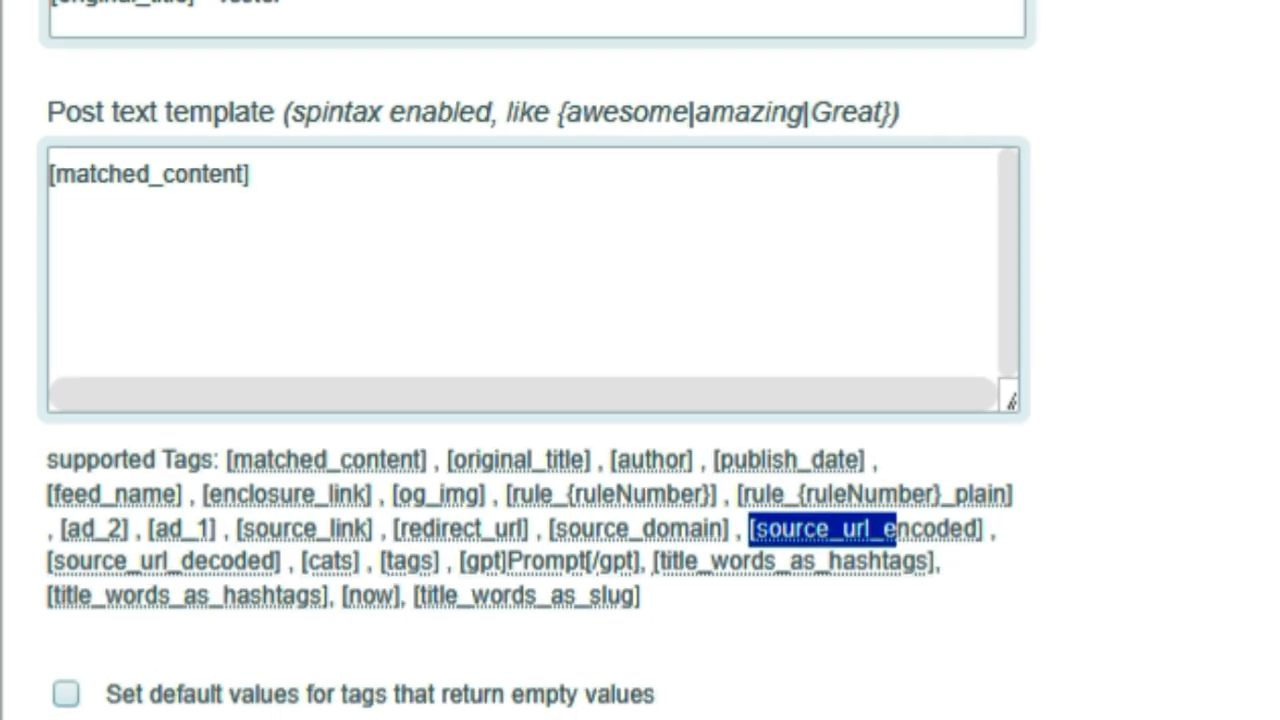
click(52, 198)
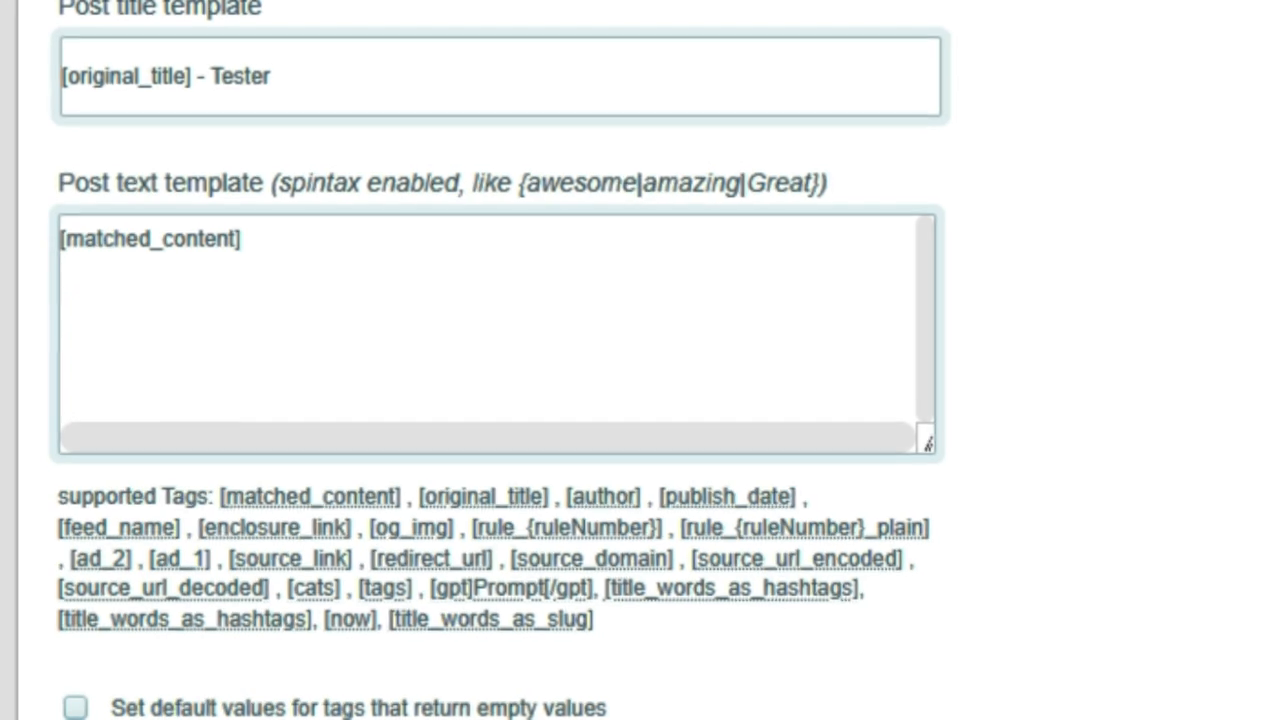
drag(397, 474, 1075, 474)
drag(798, 584, 869, 586)
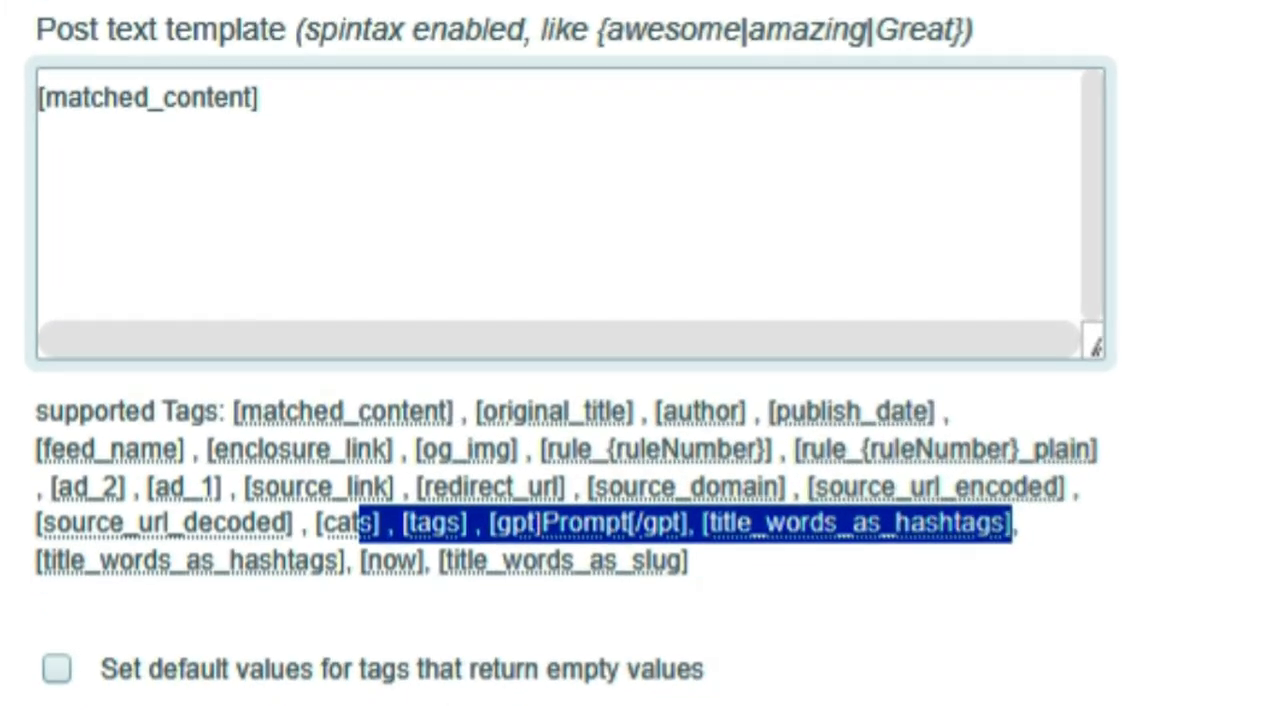
scroll(820, 350, down, 2)
click(820, 350)
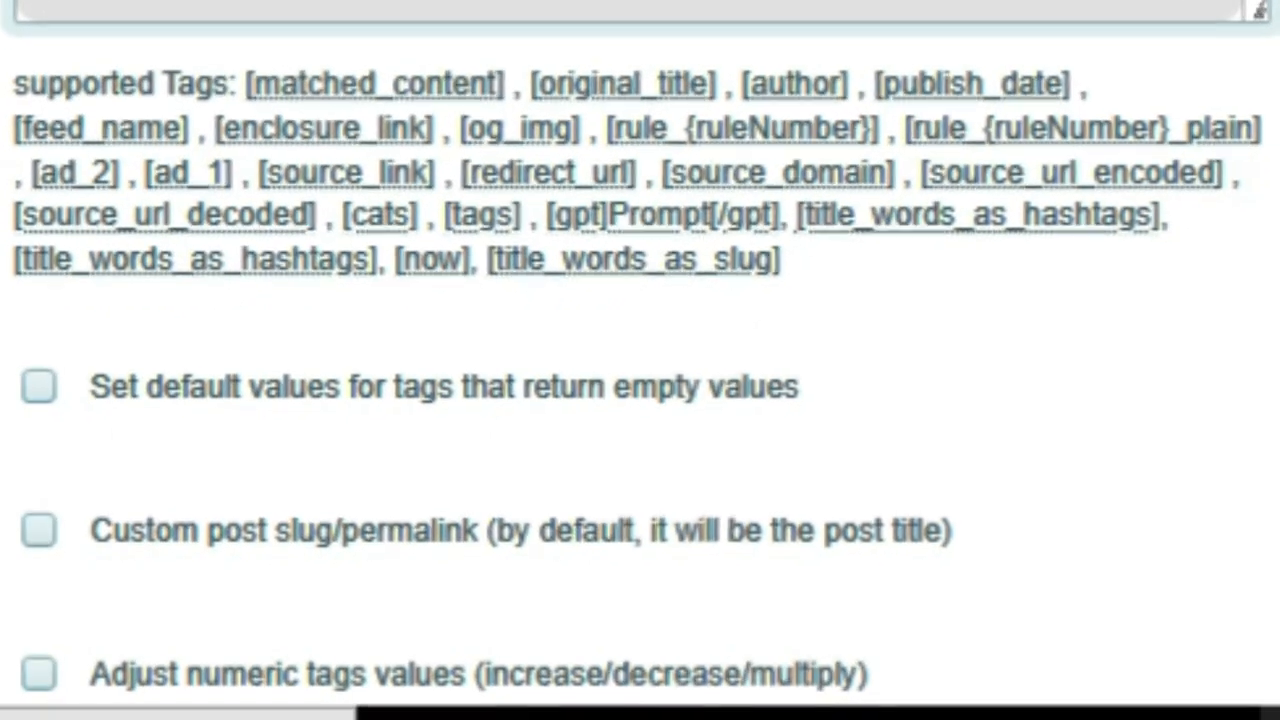
Review the campaign's OpenAI settings, including the GPT prompt examples, the available models and the failed-prompt option
key(ctrl+Tab)
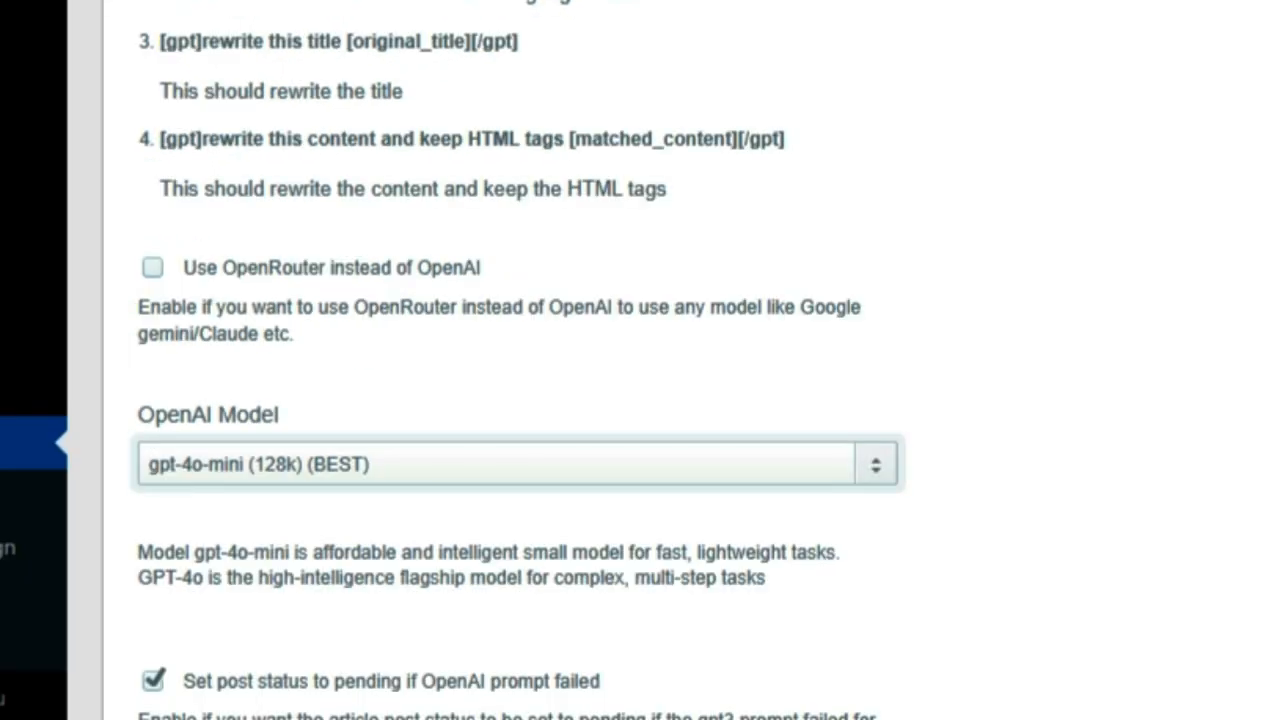
click(517, 464)
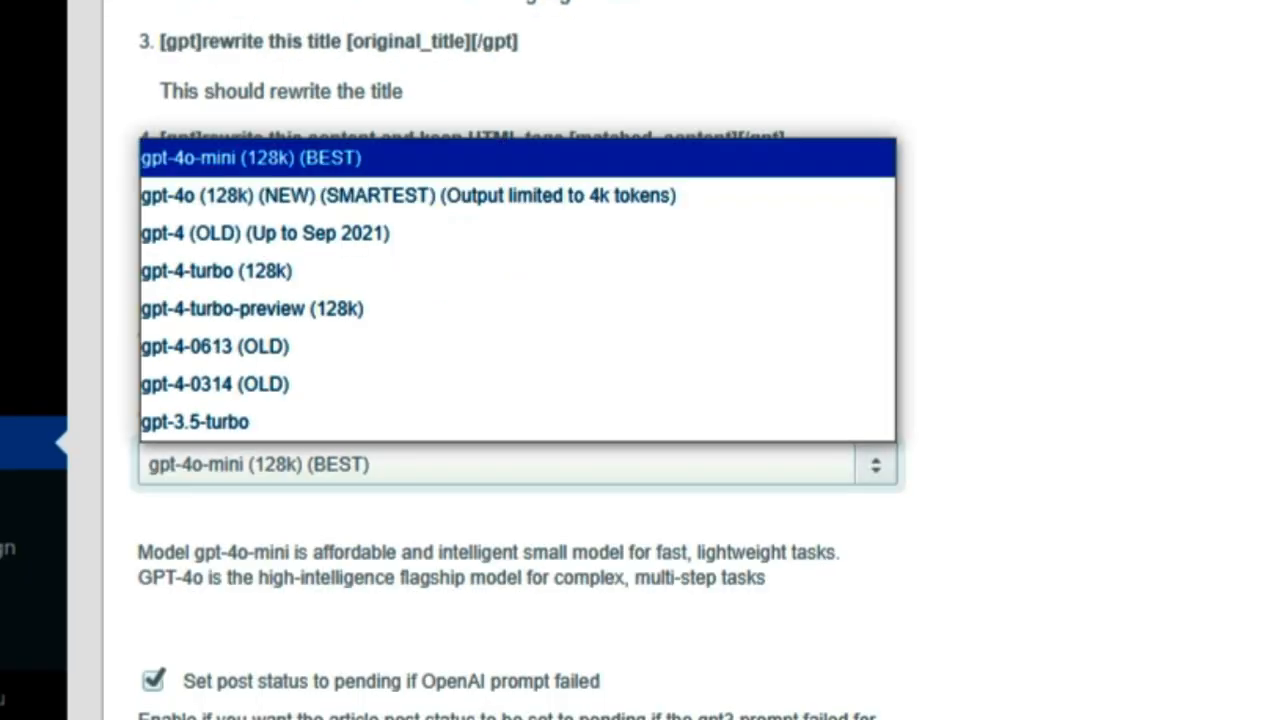
scroll(518, 360, down, 5)
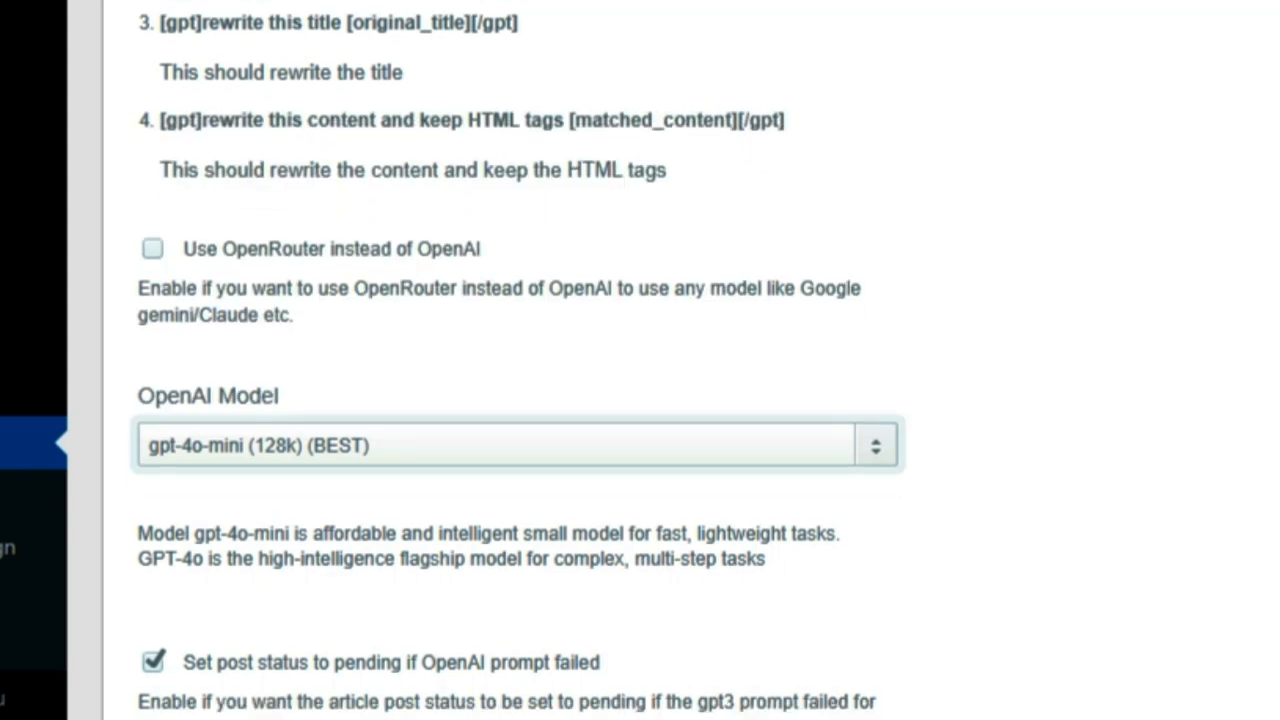
scroll(640, 400, down, 2)
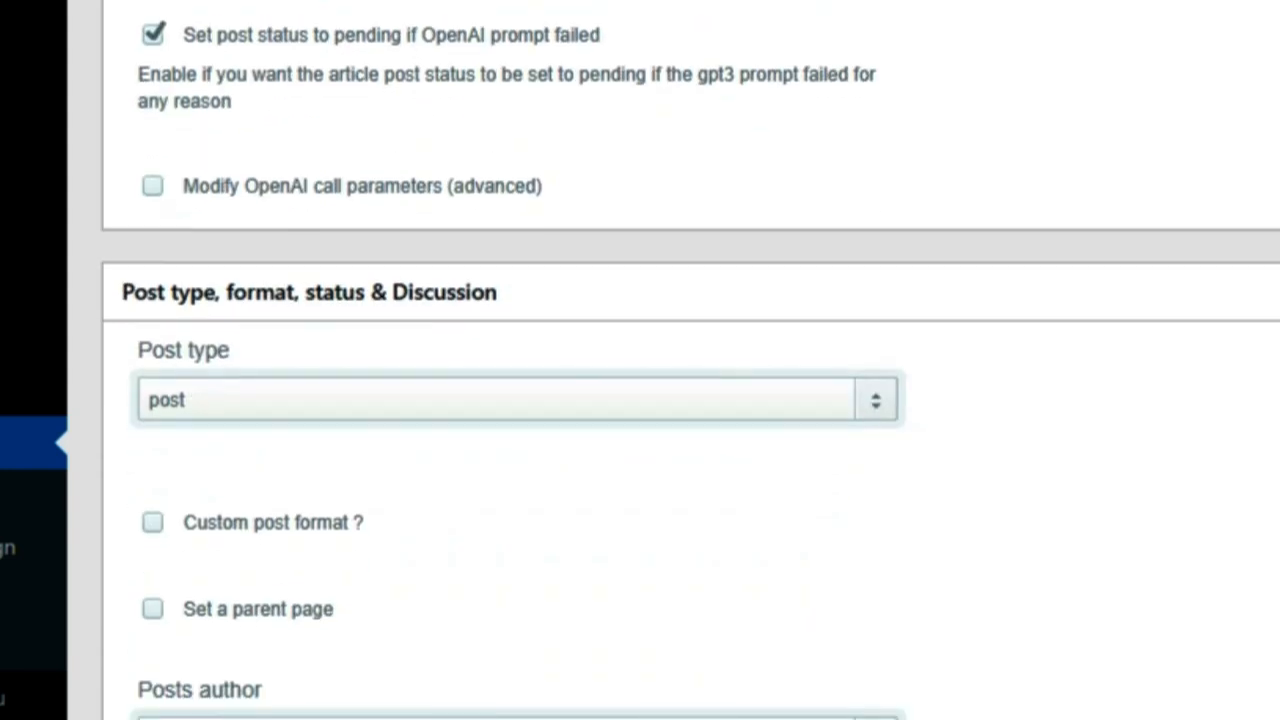
Set the post type of the imported items to post
scroll(640, 400, down, 3)
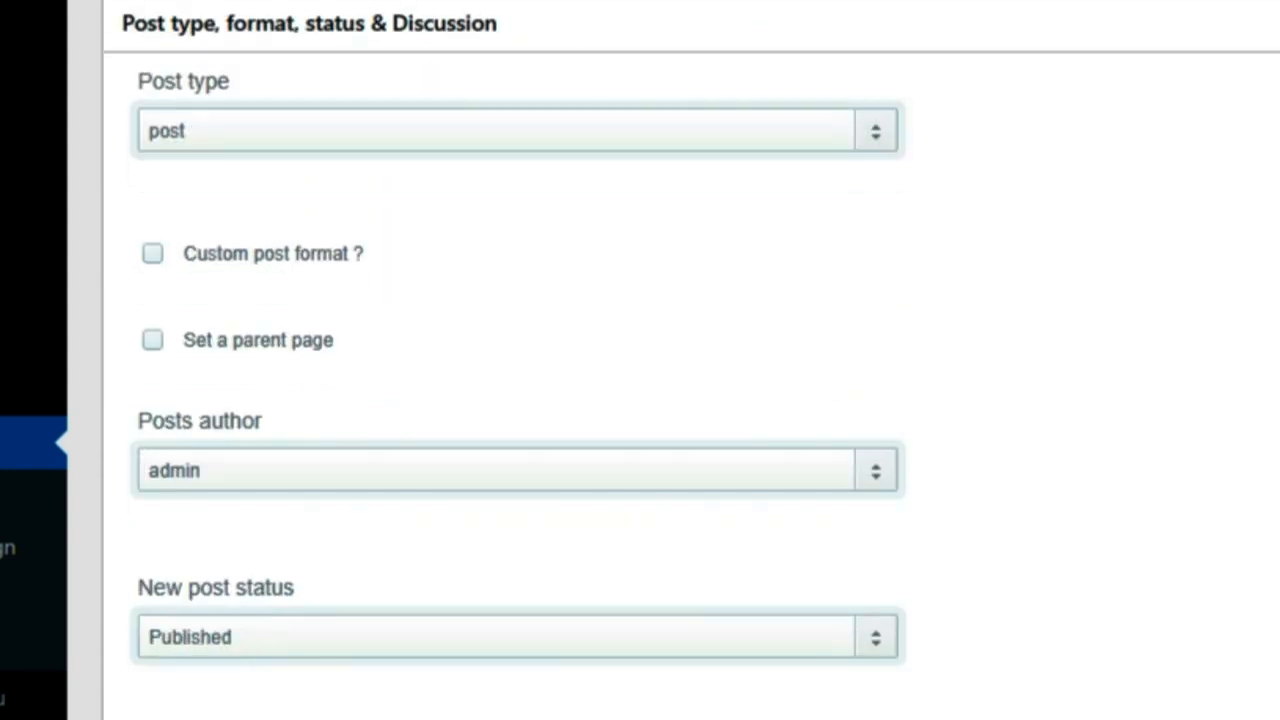
click(518, 131)
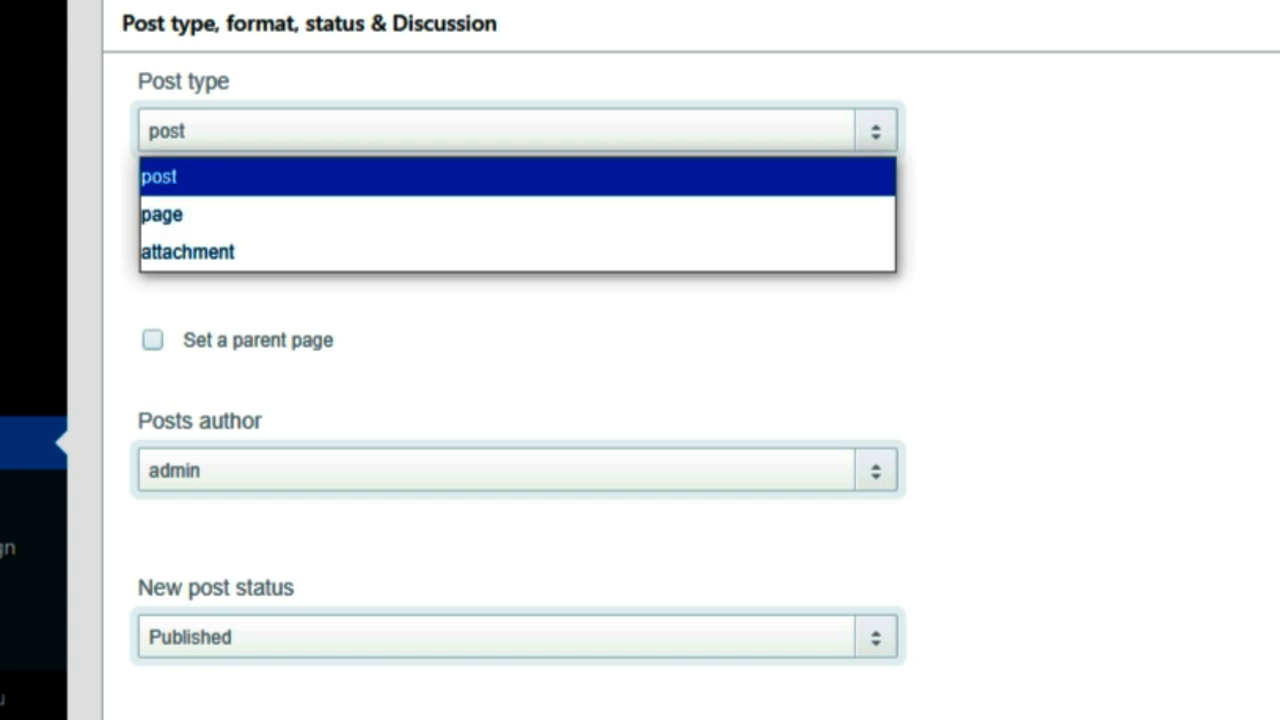
click(518, 176)
Set the posts author to admin and review the available statuses for new posts
scroll(640, 360, down, 5)
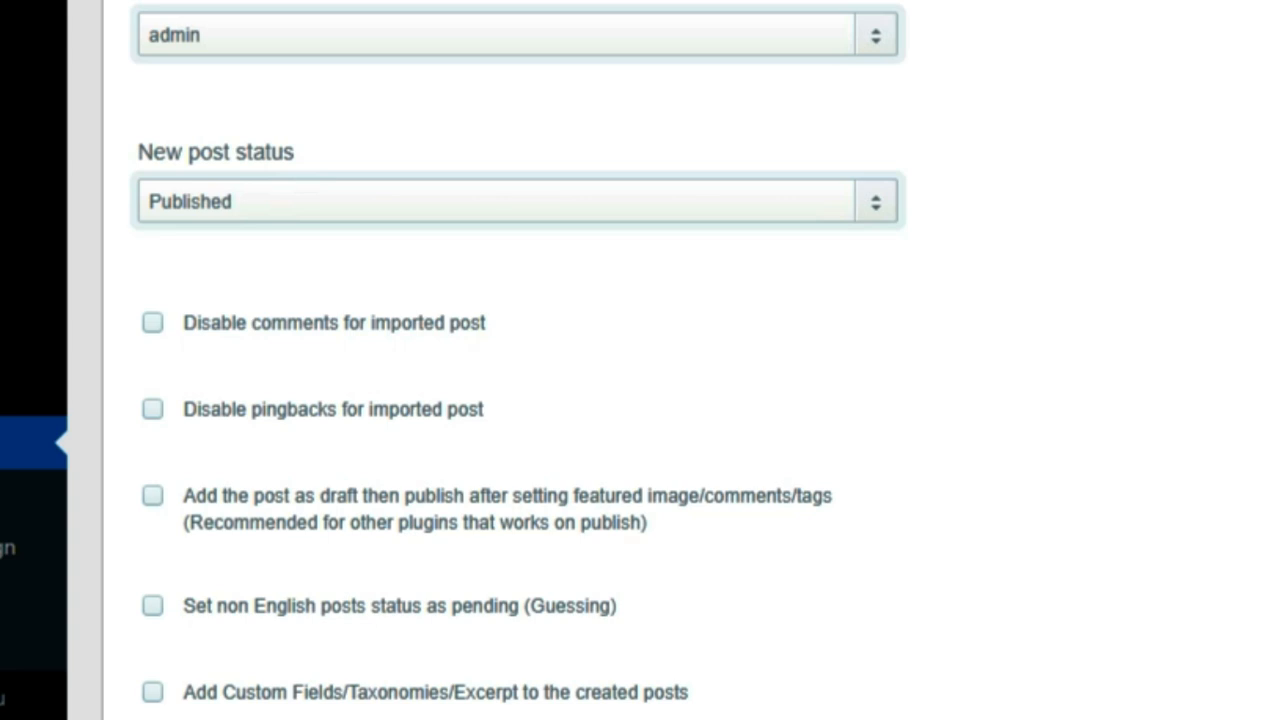
click(518, 35)
click(518, 80)
click(517, 202)
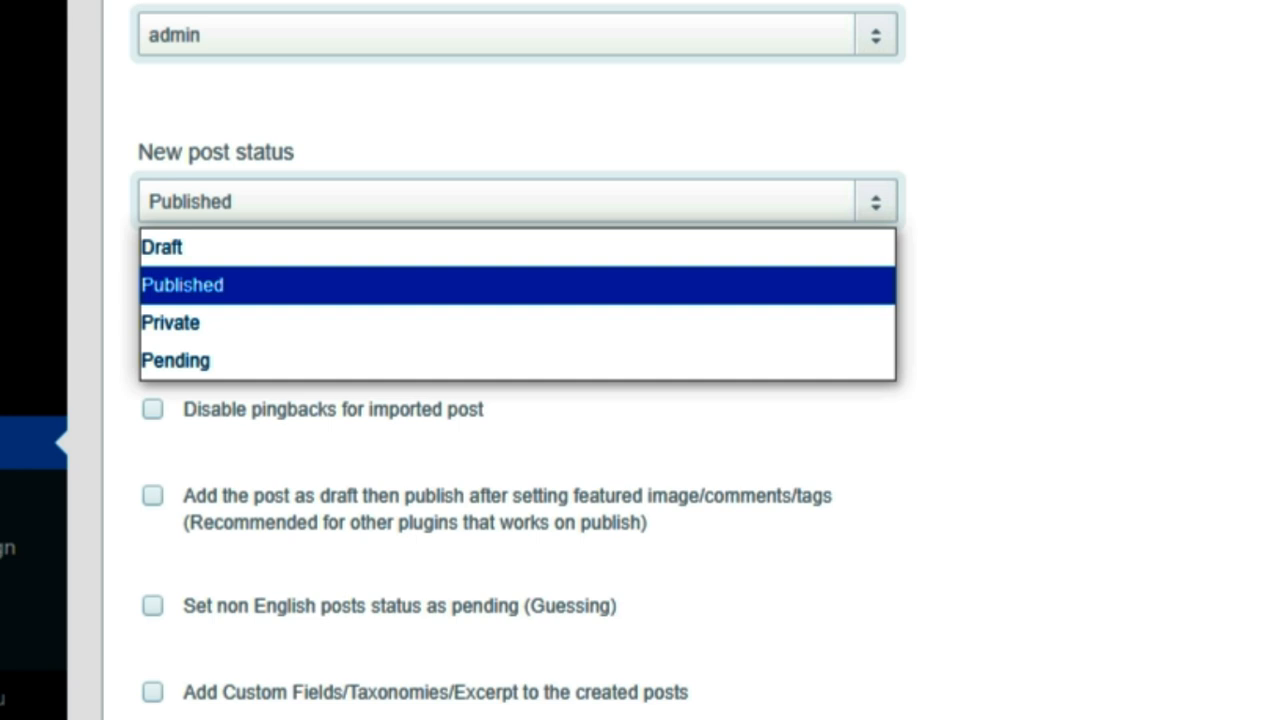
key(Escape)
Review the discussion and featured image options, comparing the image settings with an article image on the tech blog
scroll(640, 360, down, 3)
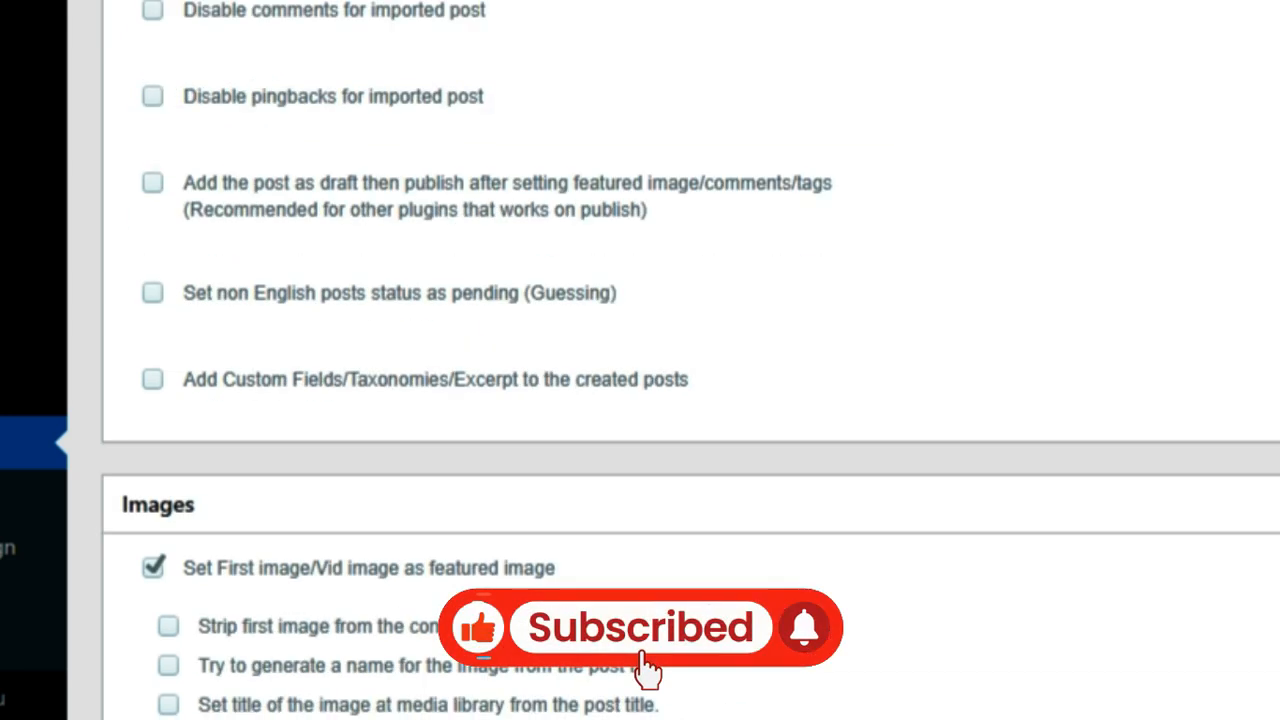
scroll(690, 360, down, 2)
scroll(690, 360, down, 4)
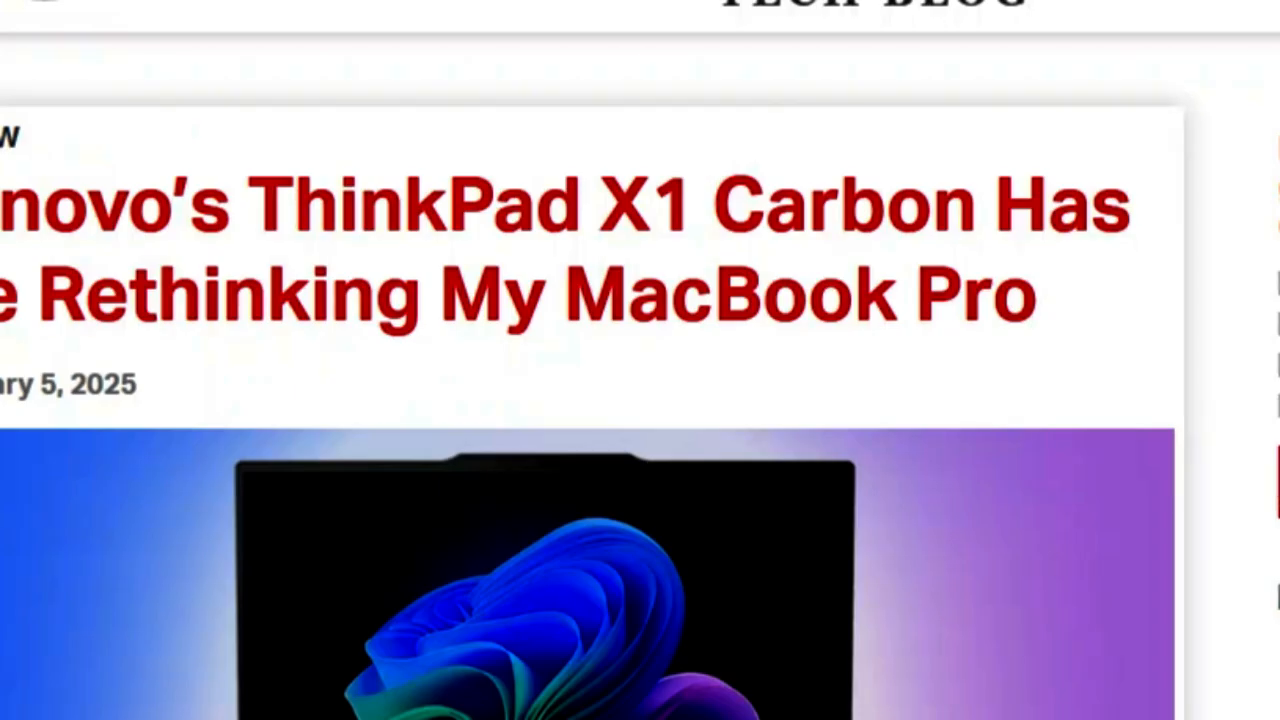
scroll(640, 400, up, 2)
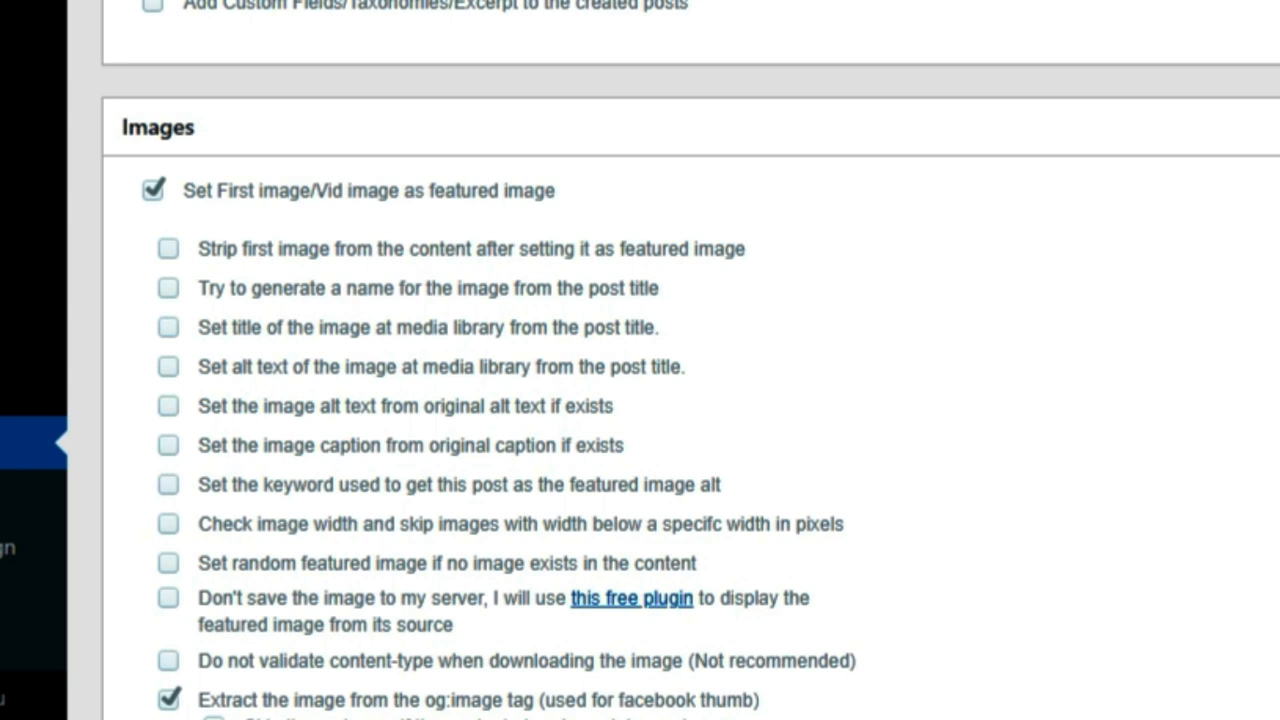
scroll(690, 400, down, 2)
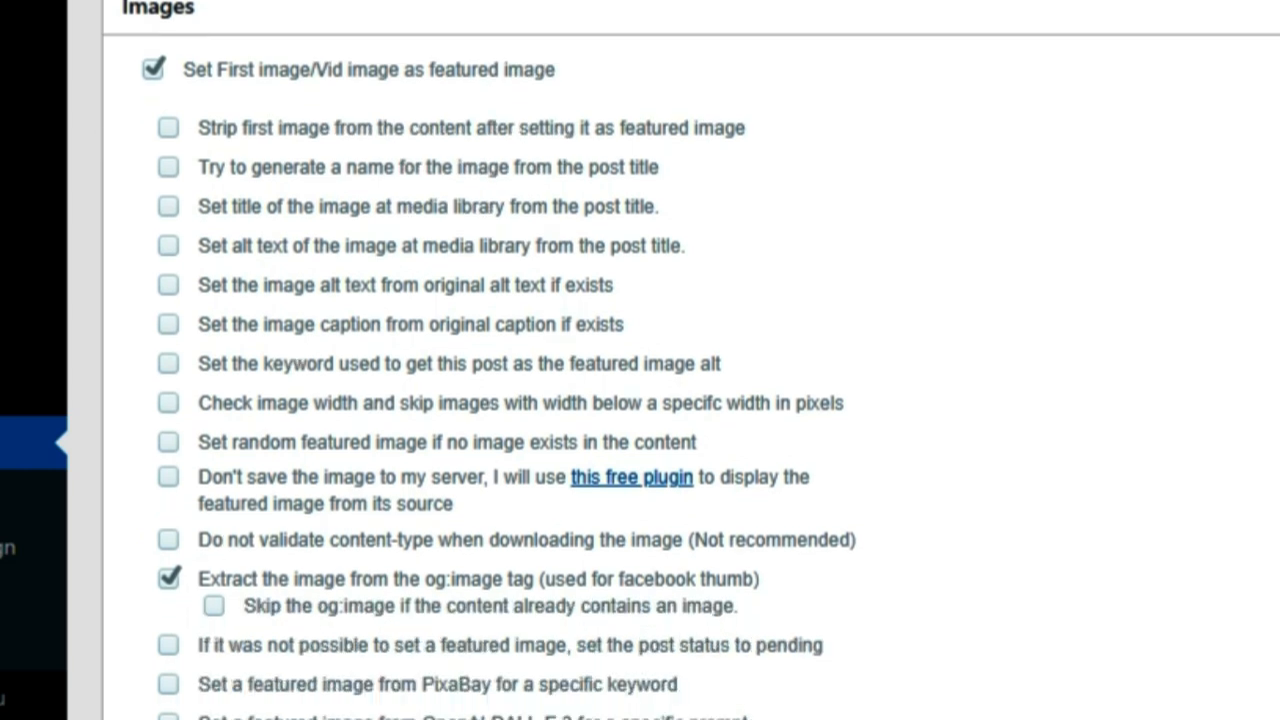
scroll(690, 400, down, 4)
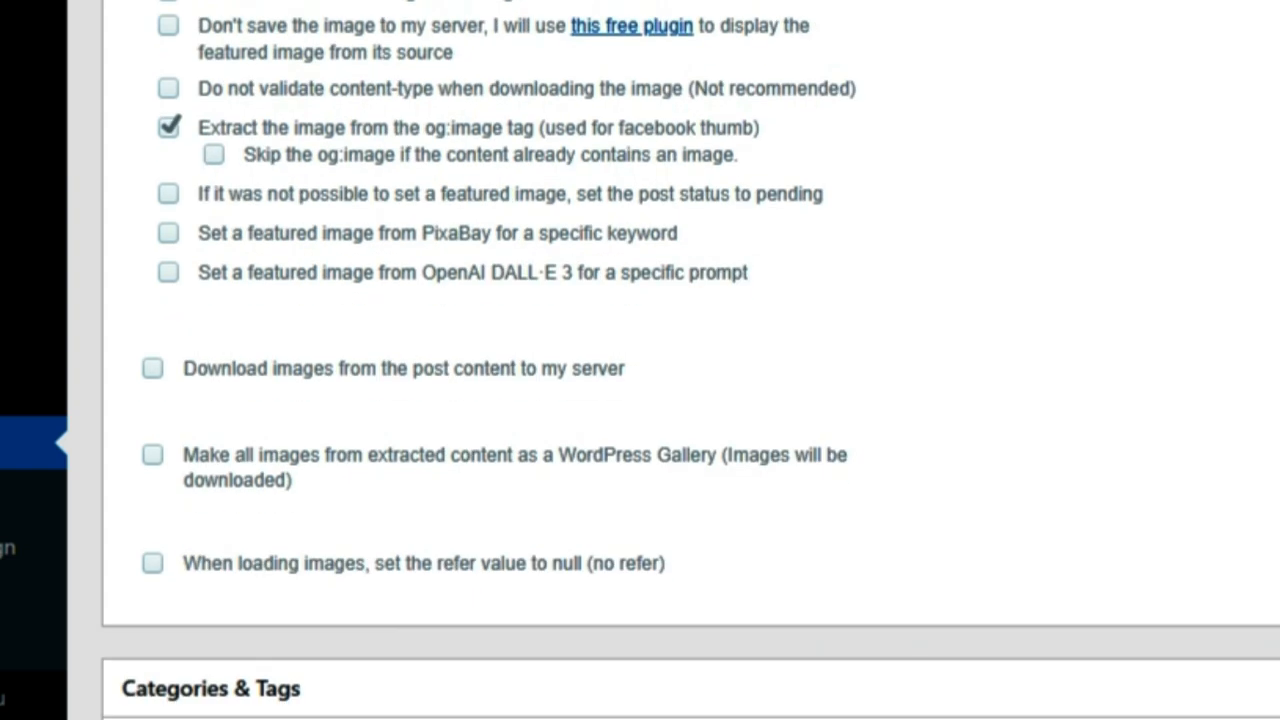
Assign the campaign's imported posts to the Uncategorized category
scroll(690, 400, down, 2)
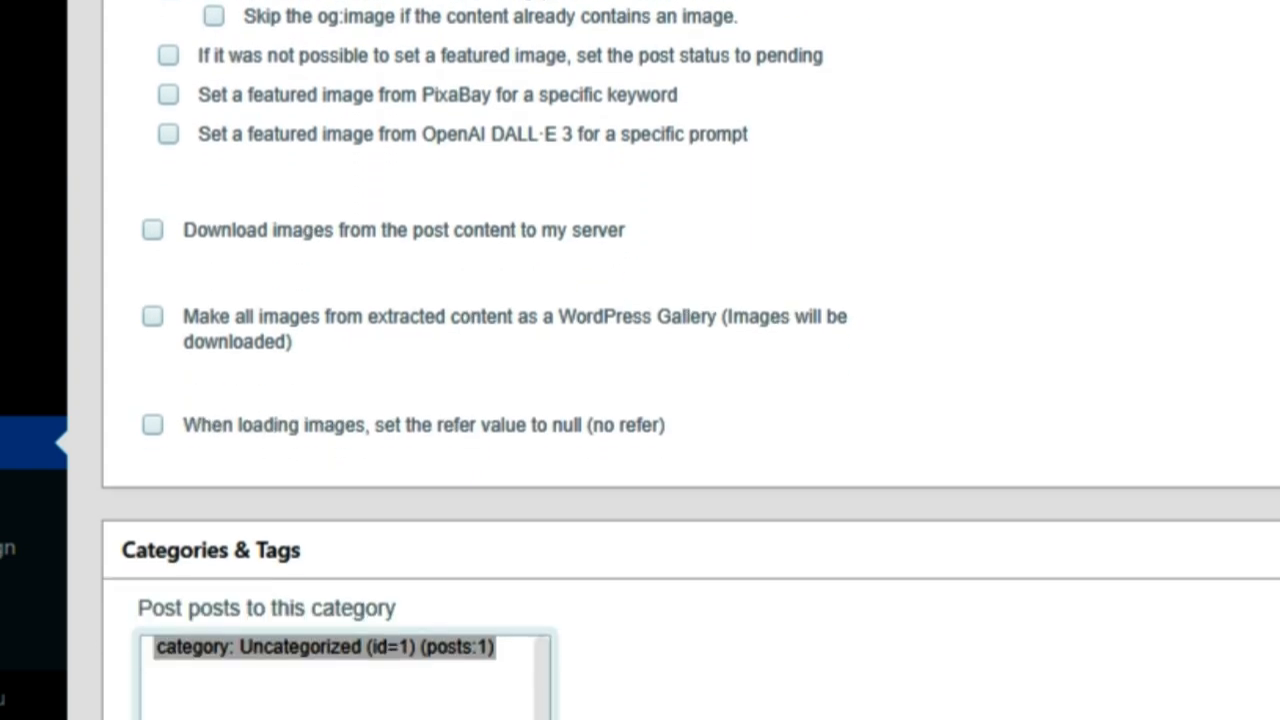
scroll(690, 400, down, 2)
scroll(690, 400, down, 2)
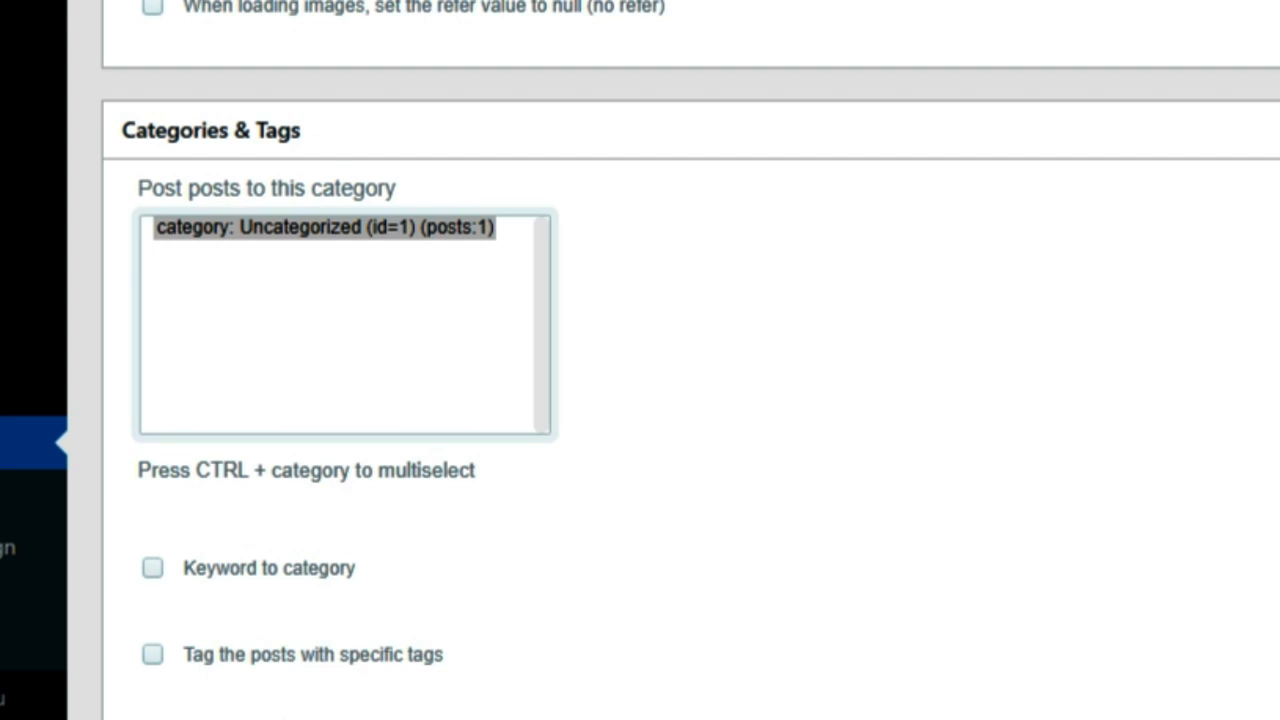
click(325, 228)
Review the campaign's tag options and the posts filters, such as skipping by REGEX, duplicate title or post length
scroll(690, 360, down, 5)
scroll(690, 394, down, 4)
scroll(690, 394, down, 2)
scroll(690, 394, down, 2)
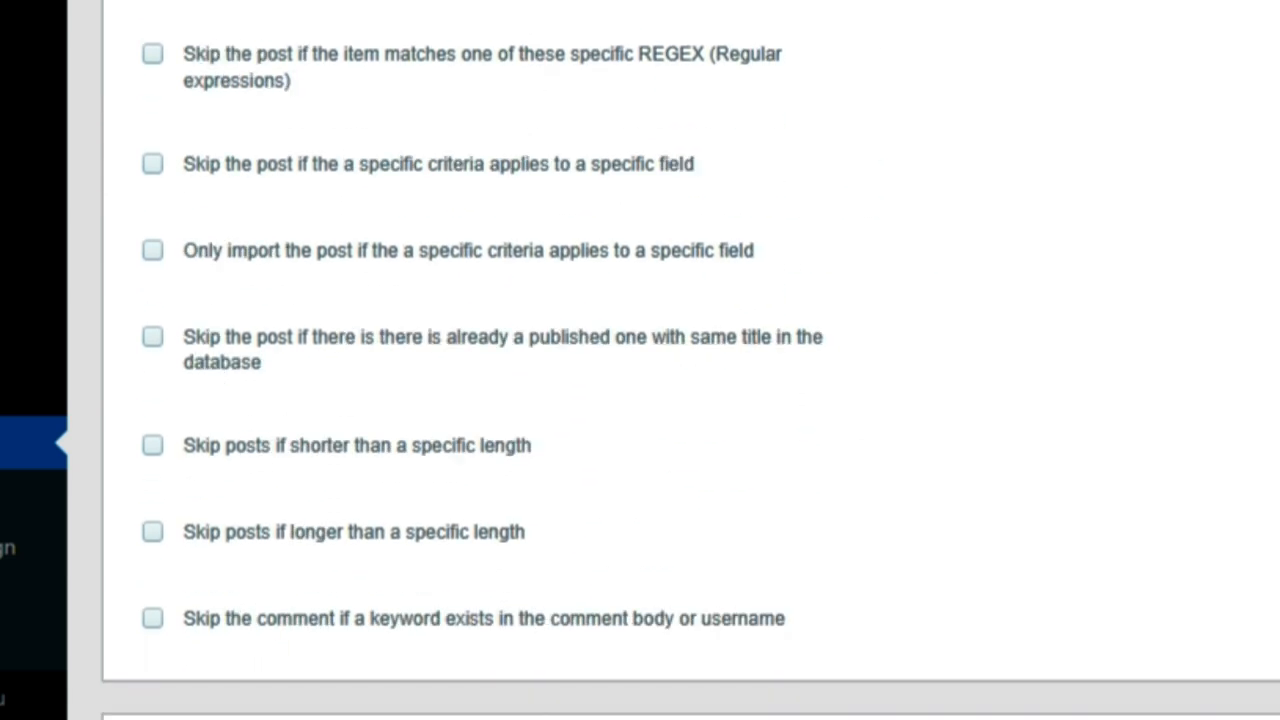
scroll(690, 394, down, 5)
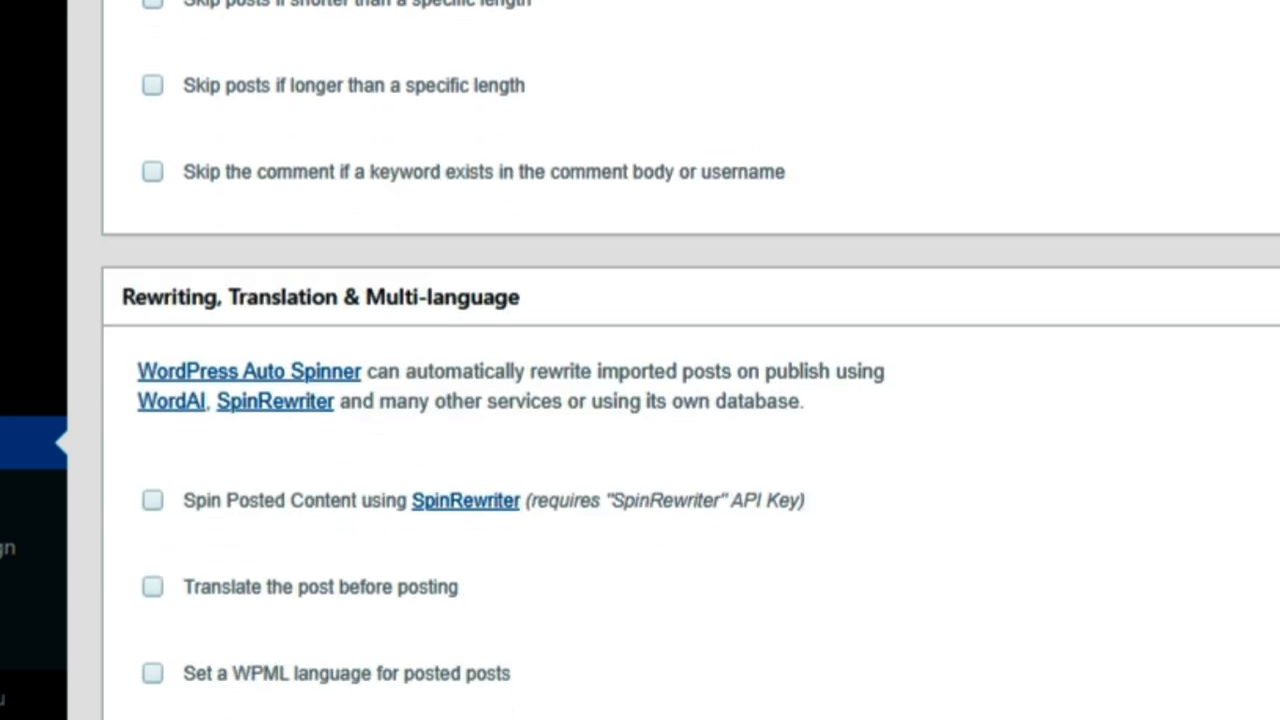
Examine the rewriting, translation and multi-language options, including the sub-option for spinning posted content with SpinRewriter
scroll(690, 394, down, 2)
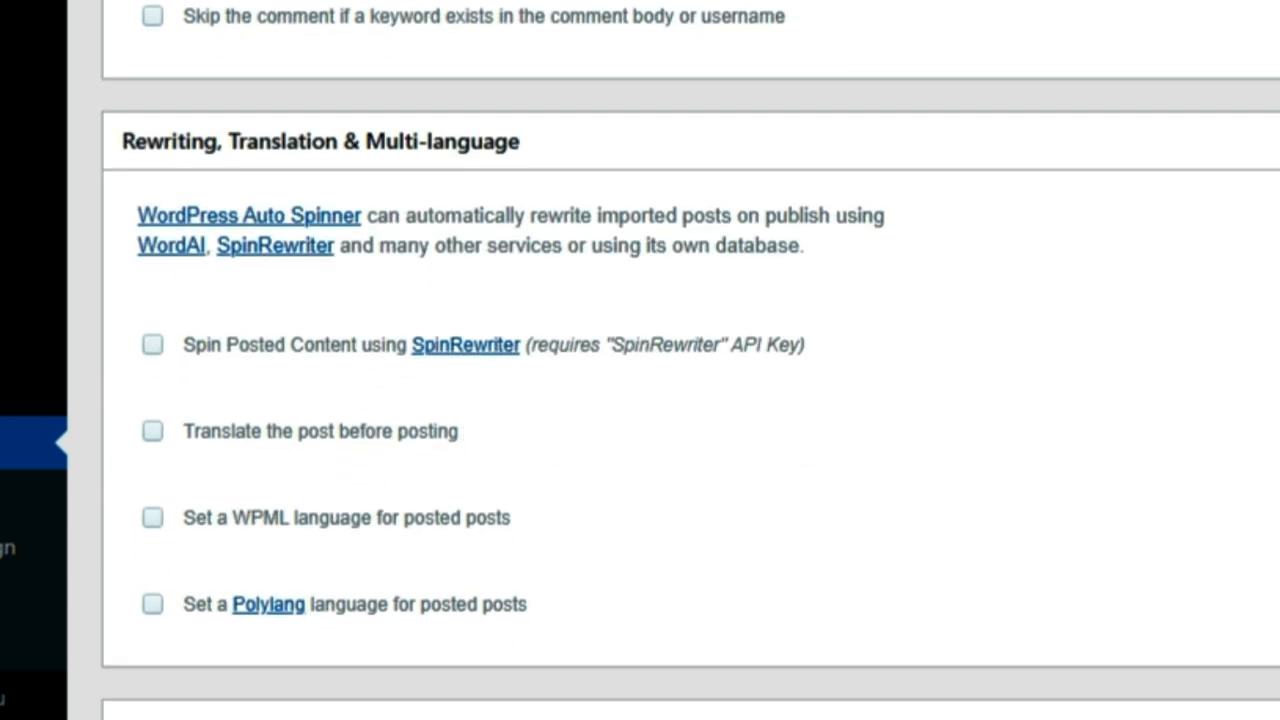
click(152, 345)
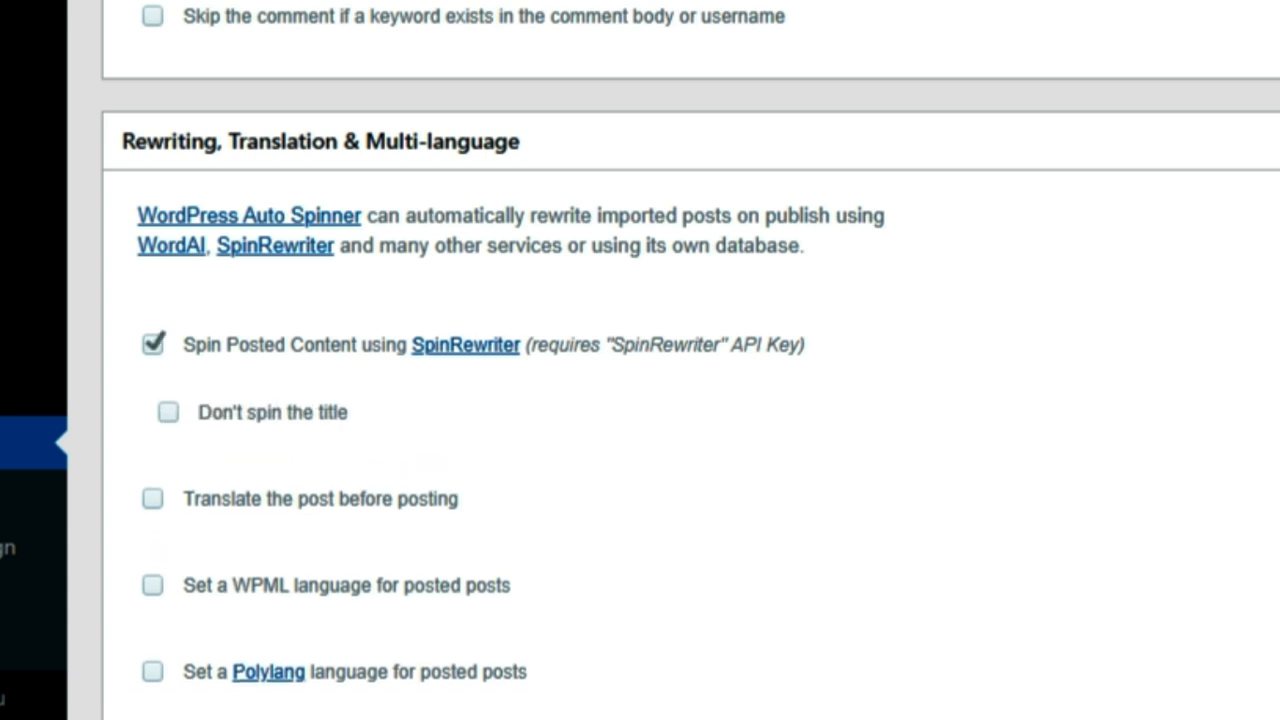
click(152, 345)
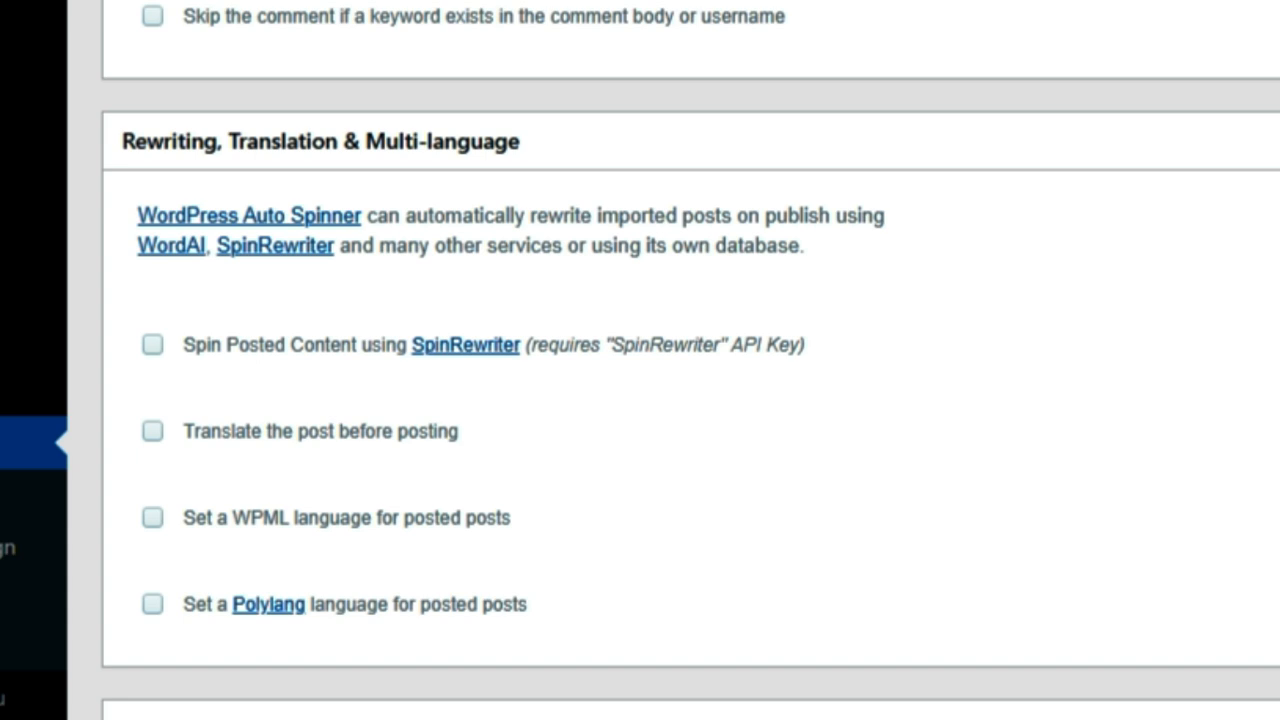
Review the content search/replace and modification options and the link handling options
scroll(640, 360, down, 2)
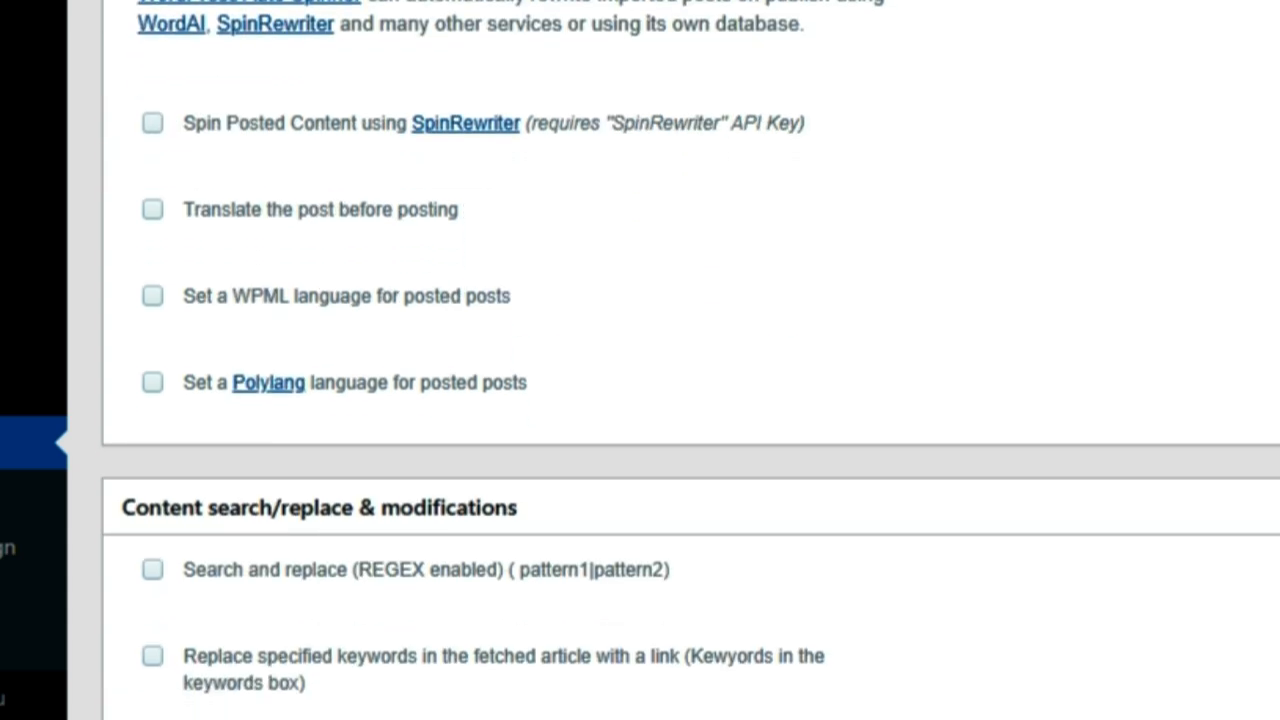
scroll(640, 360, down, 2)
scroll(640, 360, down, 2)
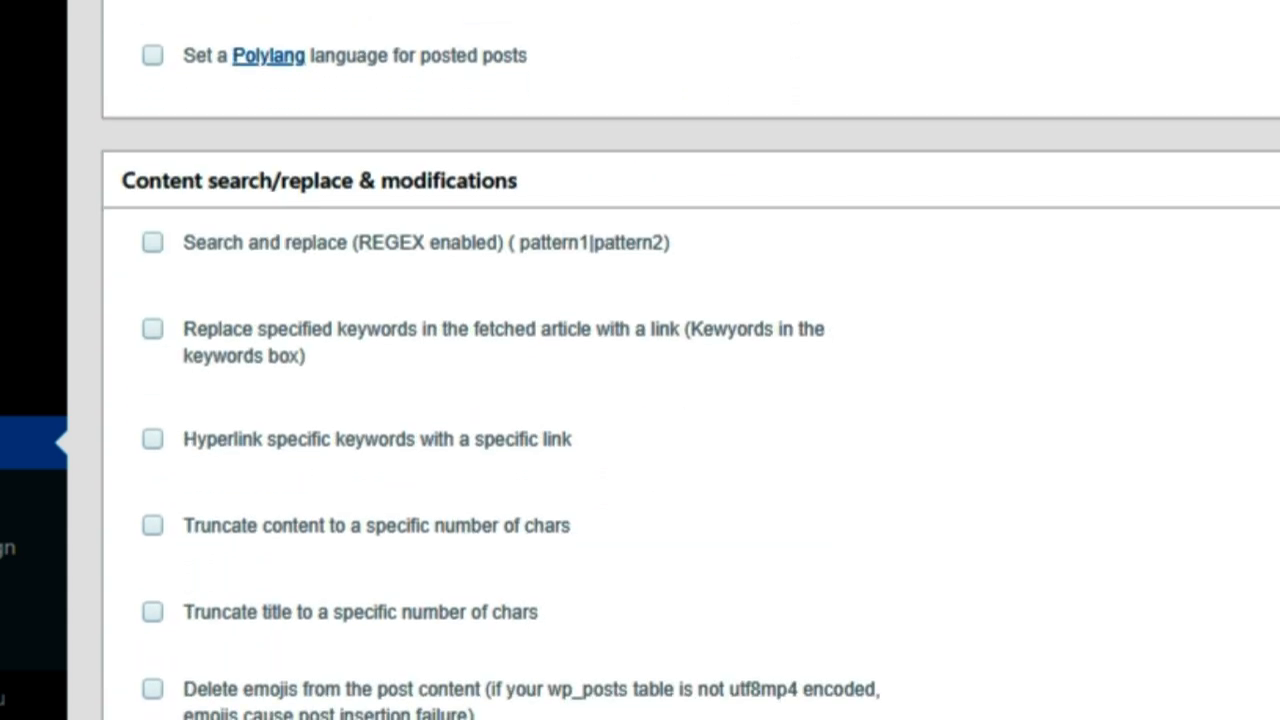
scroll(640, 360, down, 3)
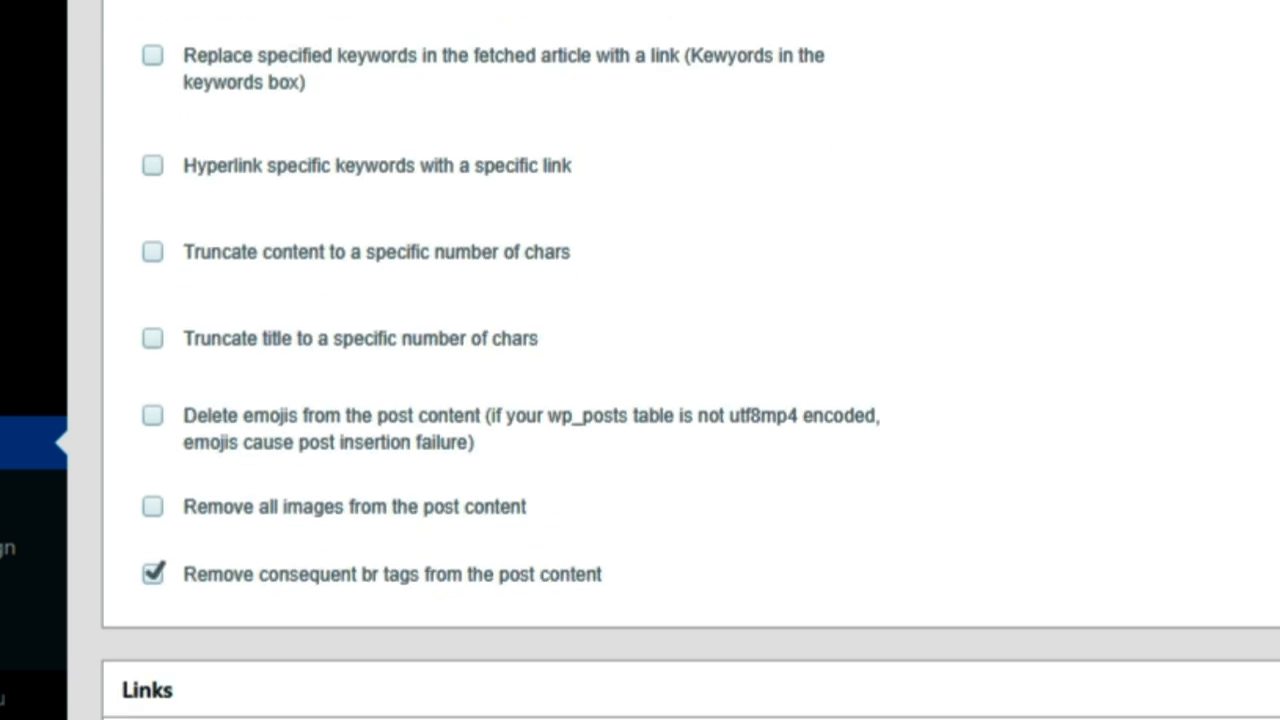
scroll(640, 360, down, 8)
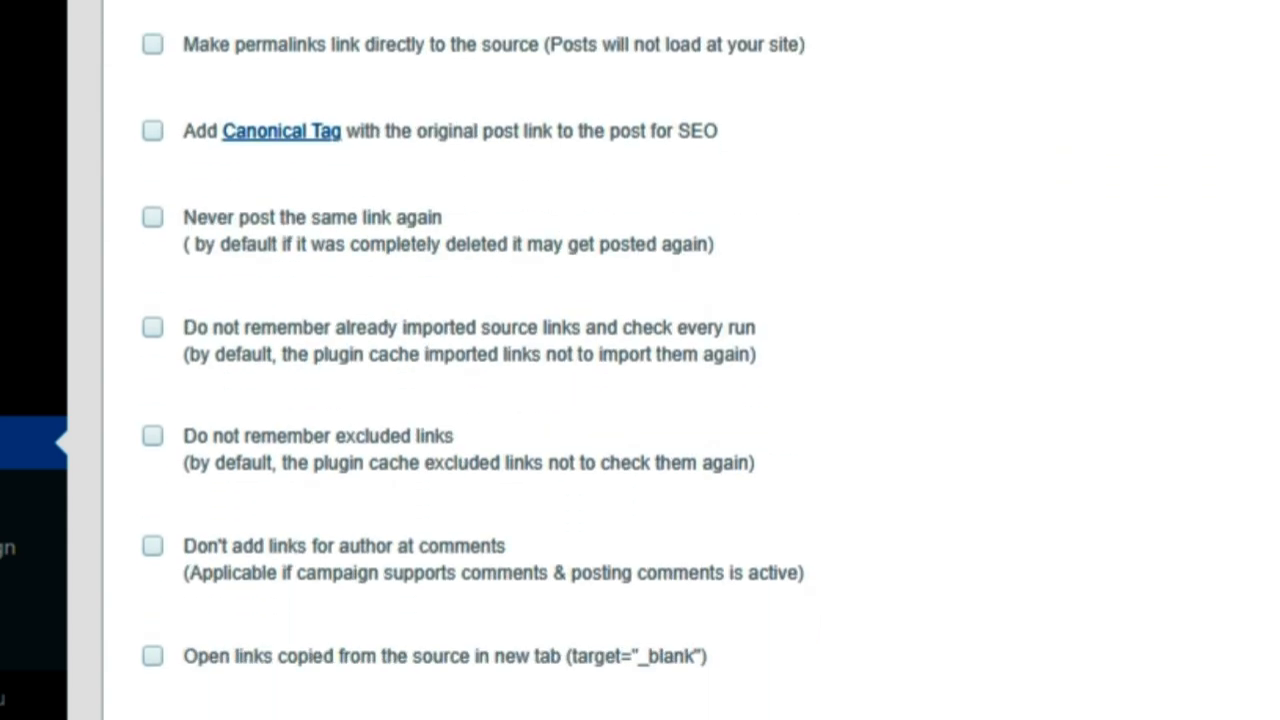
scroll(473, 363, up, 2)
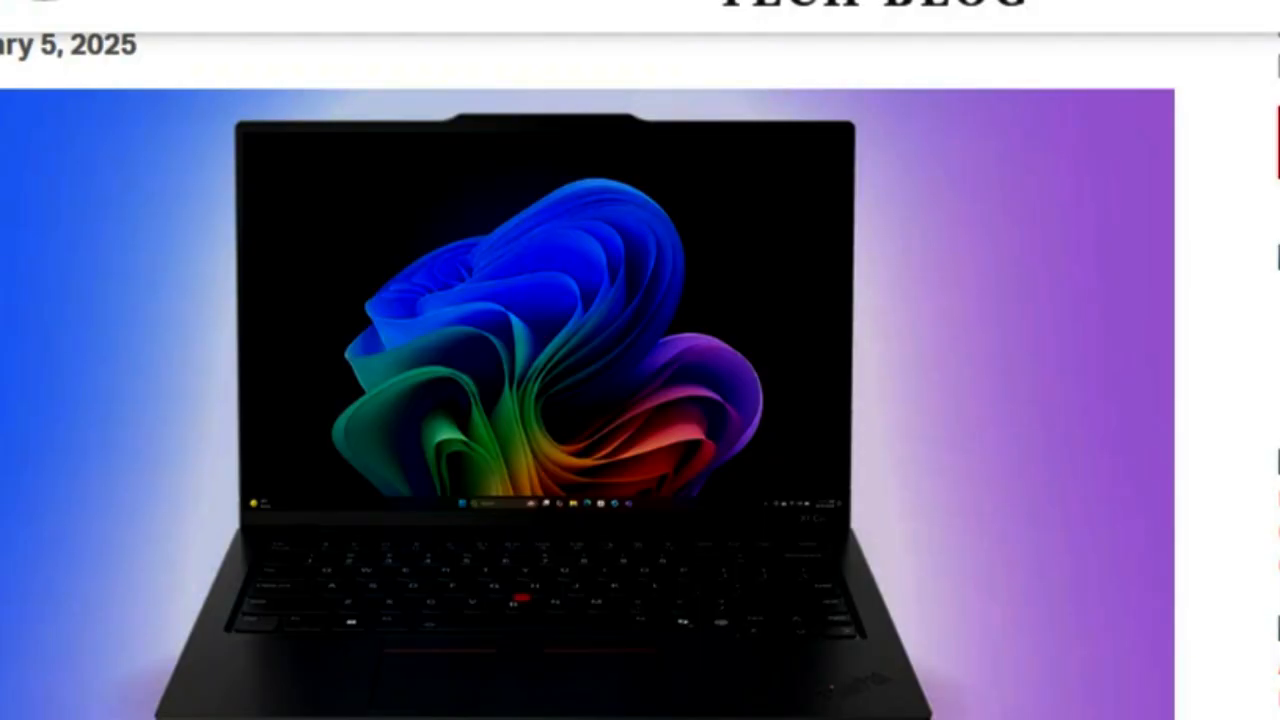
Switch to the TechNewsWorld tech blog and open the Lenovo ThinkPad X1 Carbon article to view its body text
scroll(564, 400, down, 6)
scroll(564, 400, up, 3)
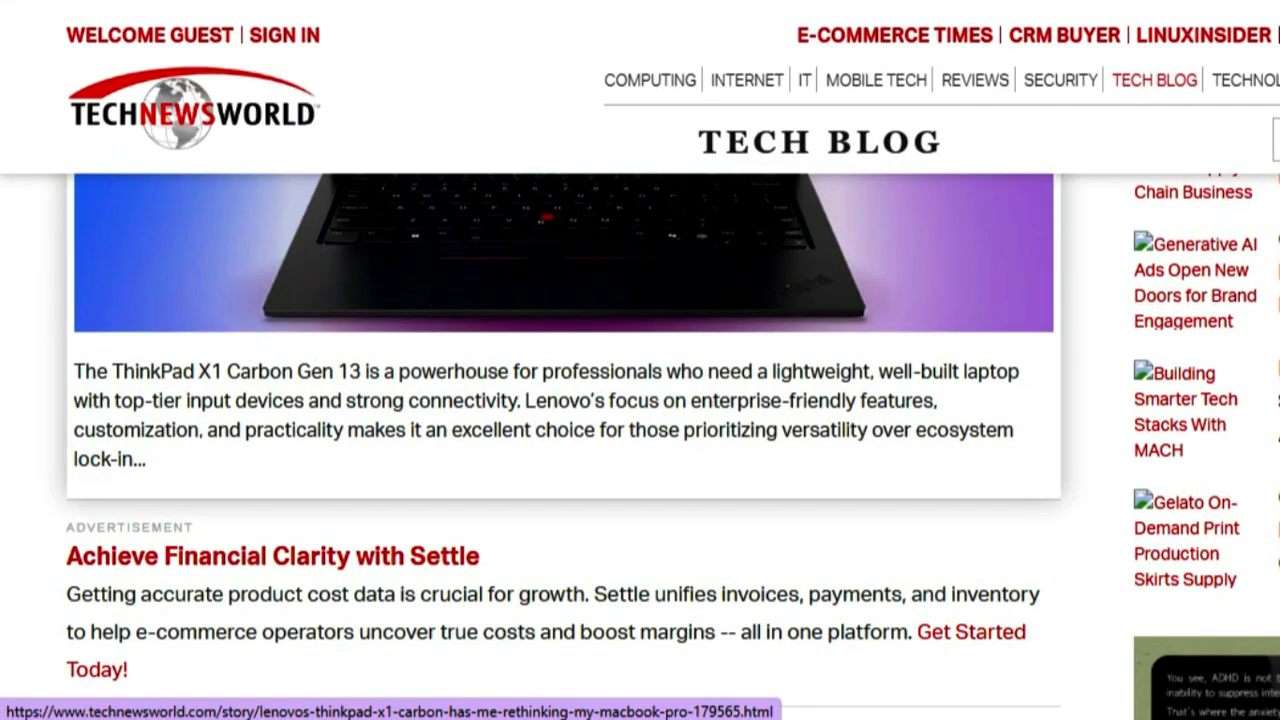
click(564, 400)
scroll(564, 400, down, 9)
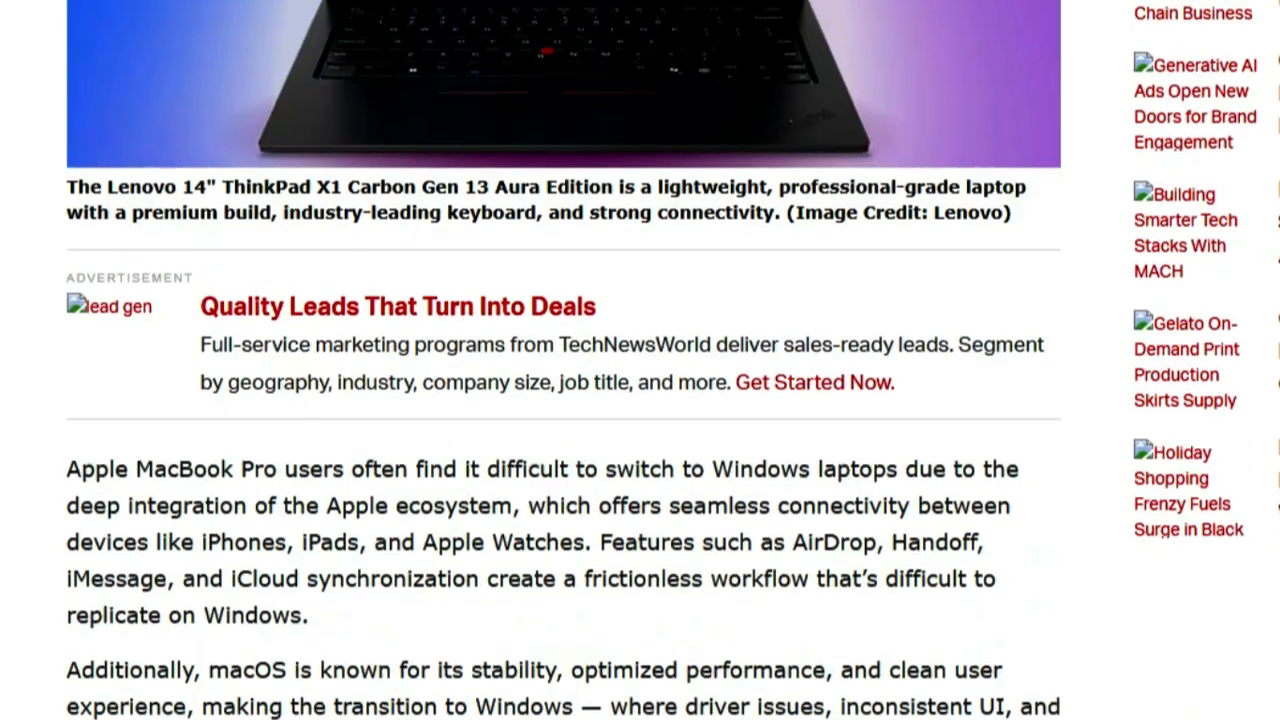
scroll(564, 400, down, 2)
scroll(564, 400, down, 2)
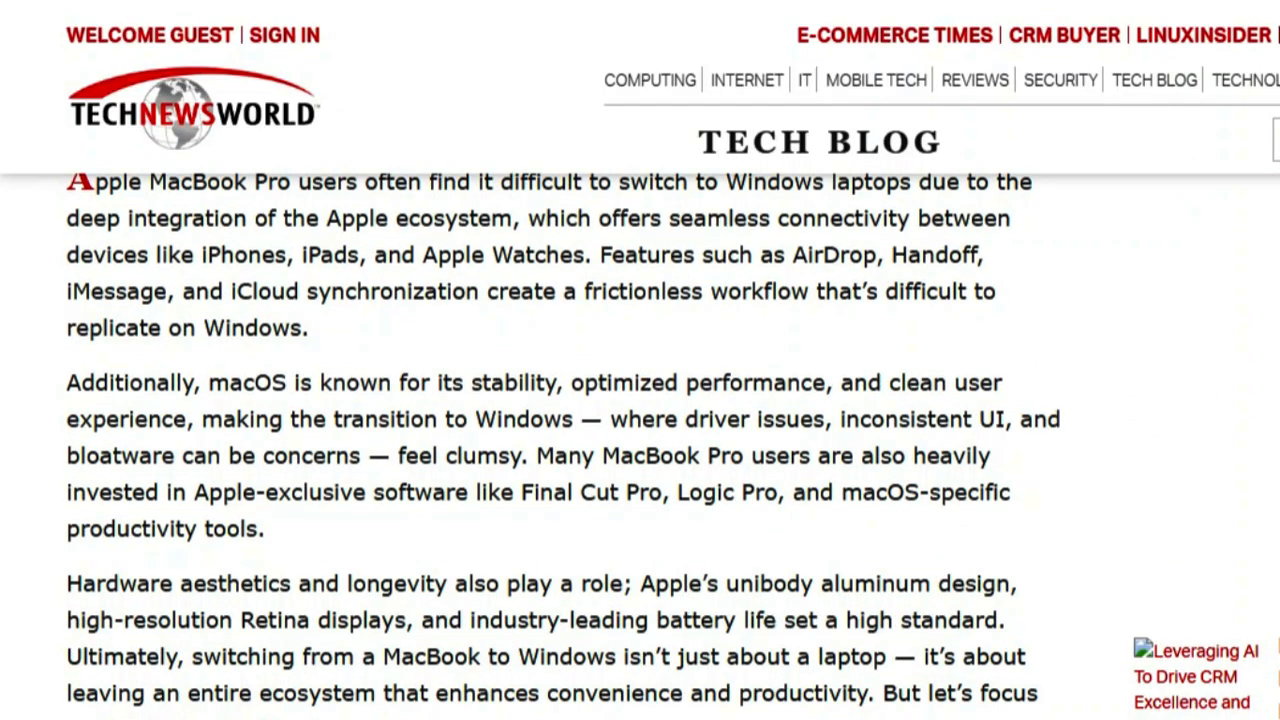
Look through the article to its end for hyperlinks and highlight the Lenovo store link
drag(68, 184, 108, 184)
scroll(108, 184, up, 2)
scroll(564, 400, up, 1)
scroll(564, 400, down, 20)
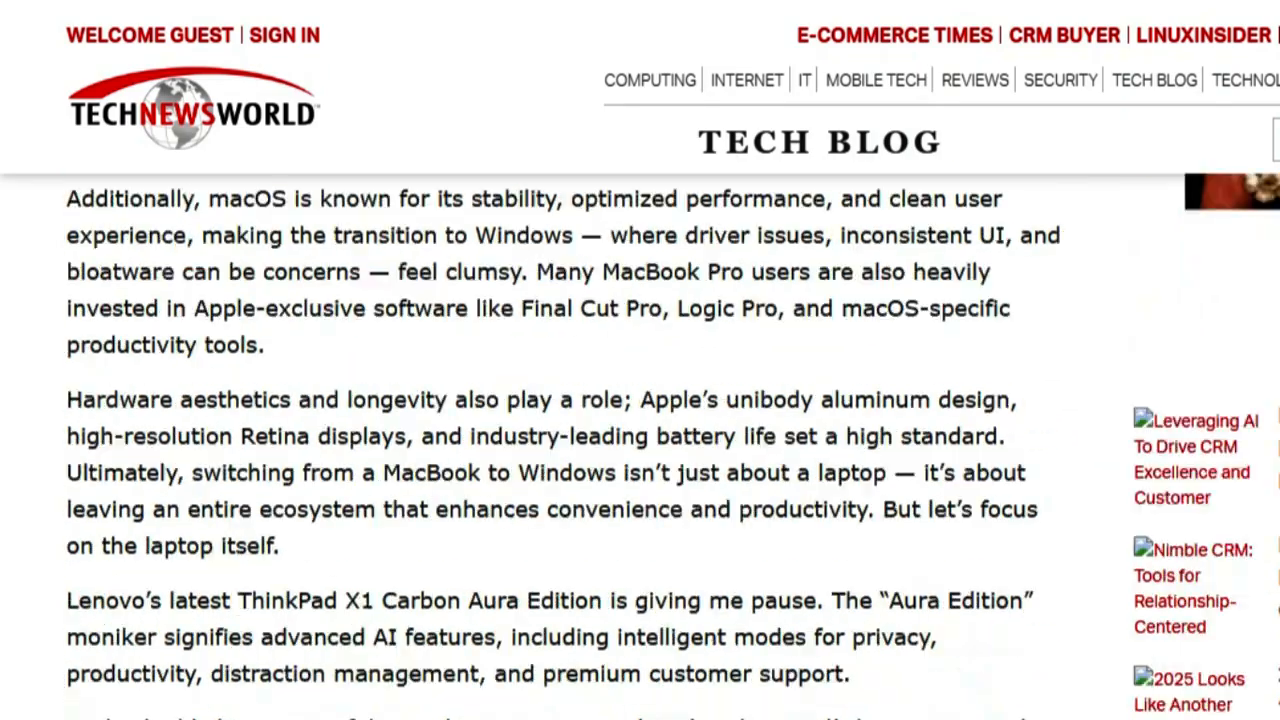
scroll(640, 446, down, 20)
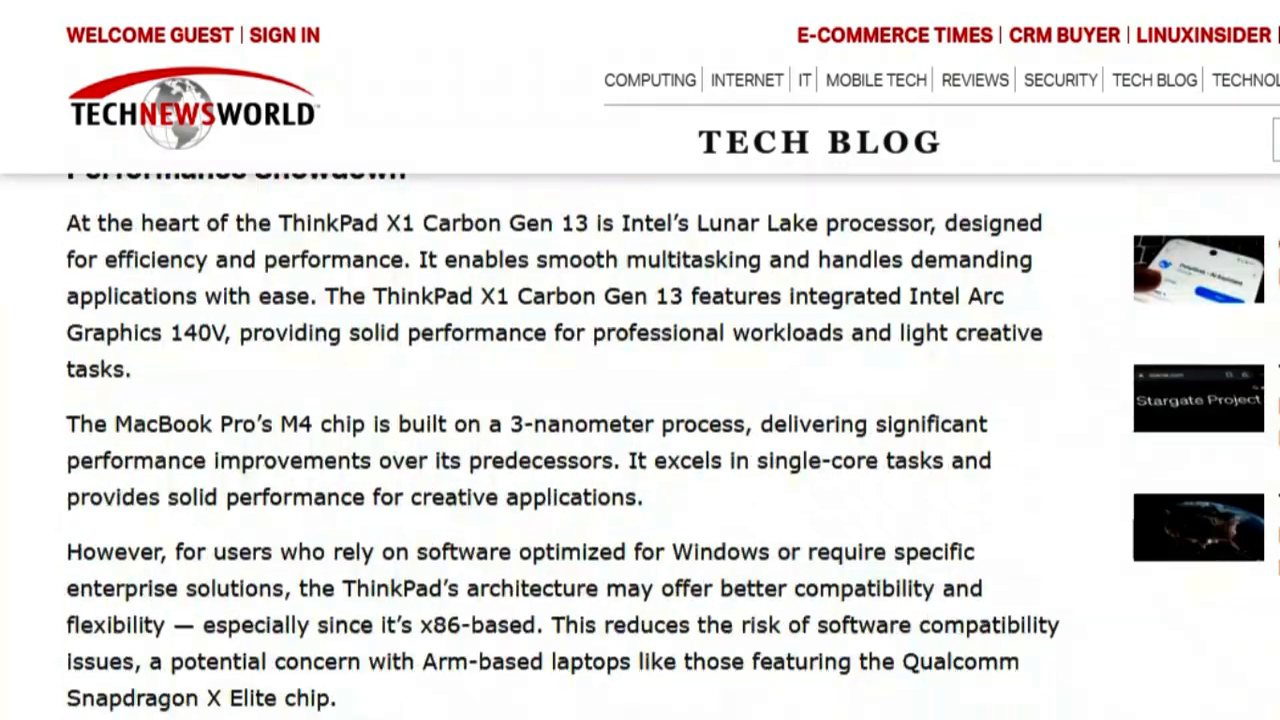
scroll(640, 446, down, 18)
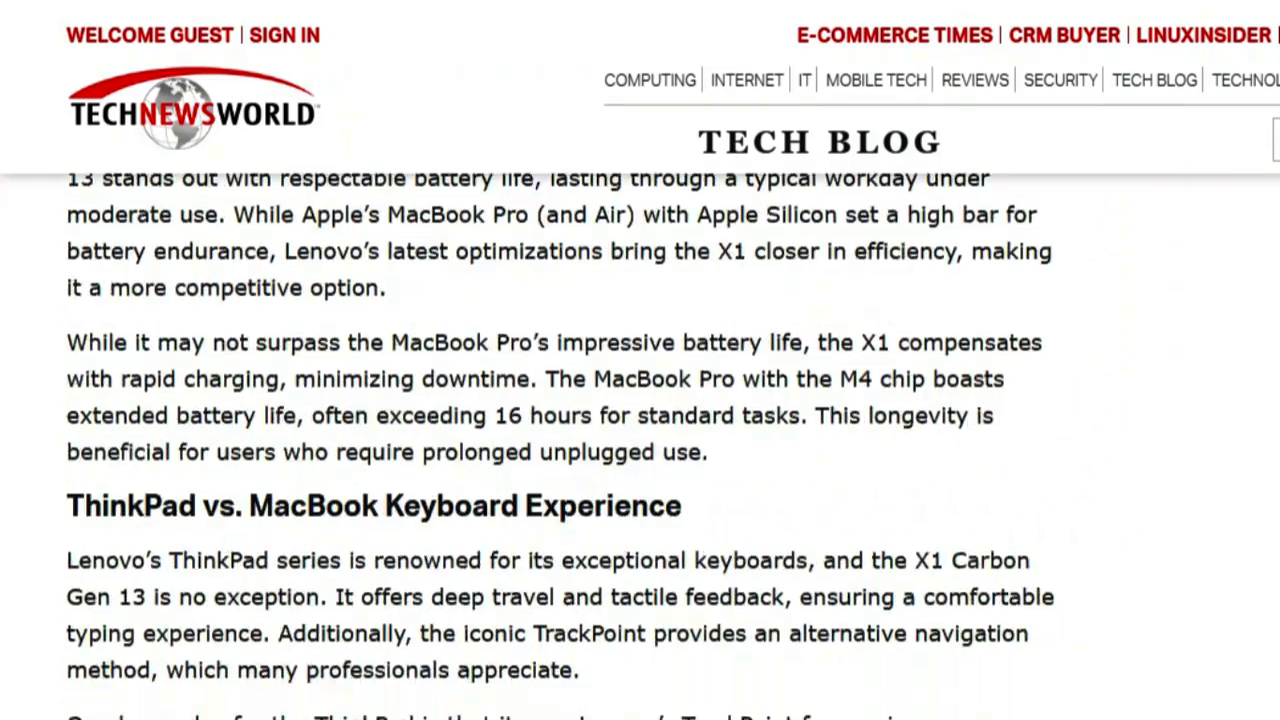
scroll(640, 446, down, 18)
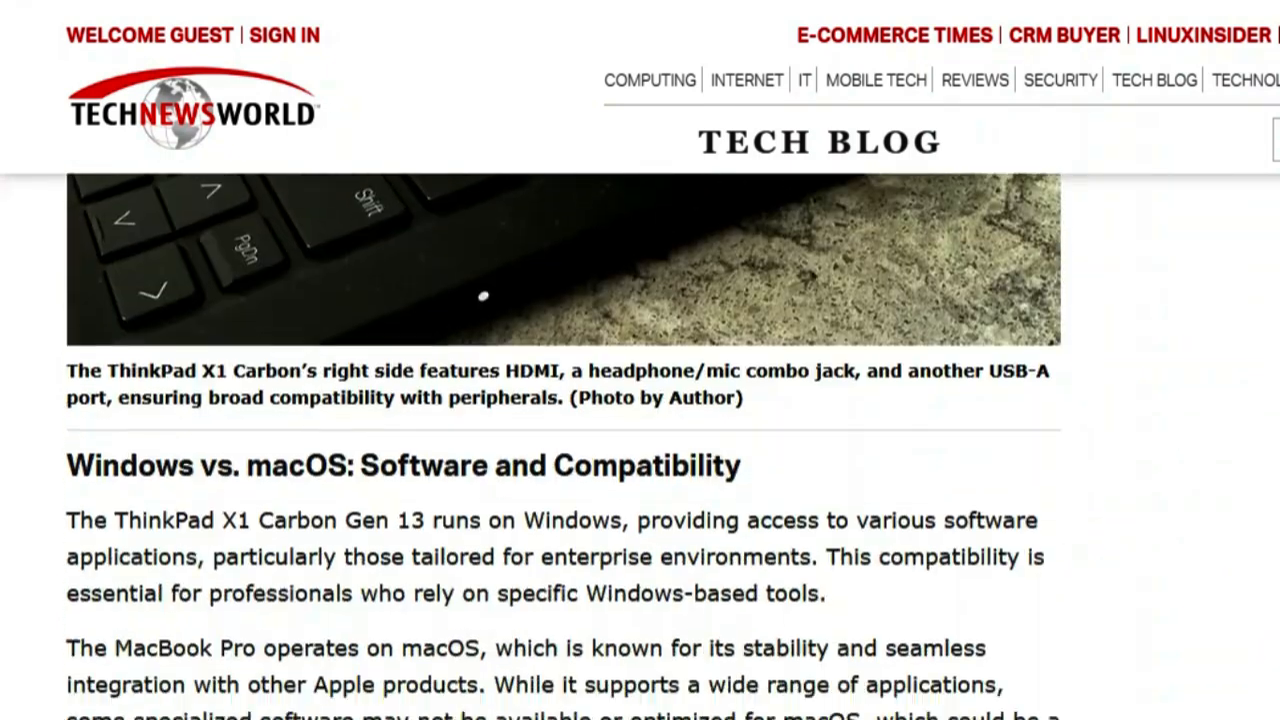
scroll(640, 446, down, 9)
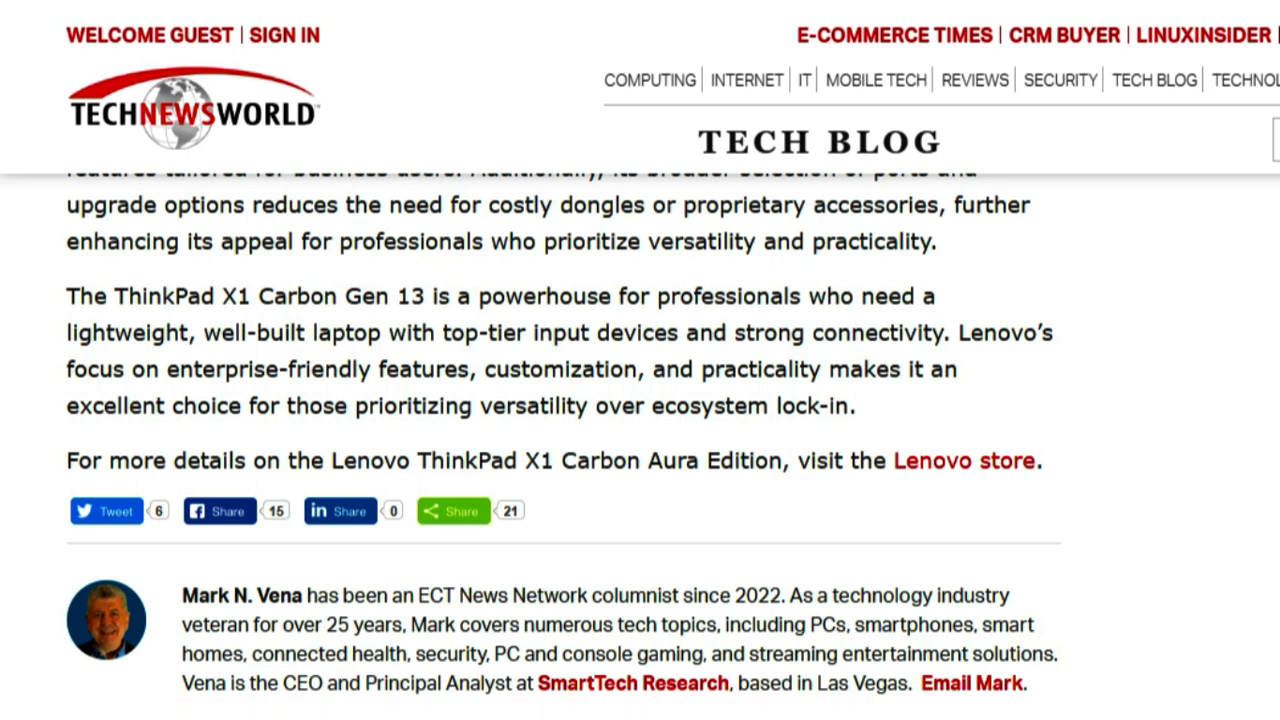
drag(887, 461, 1035, 461)
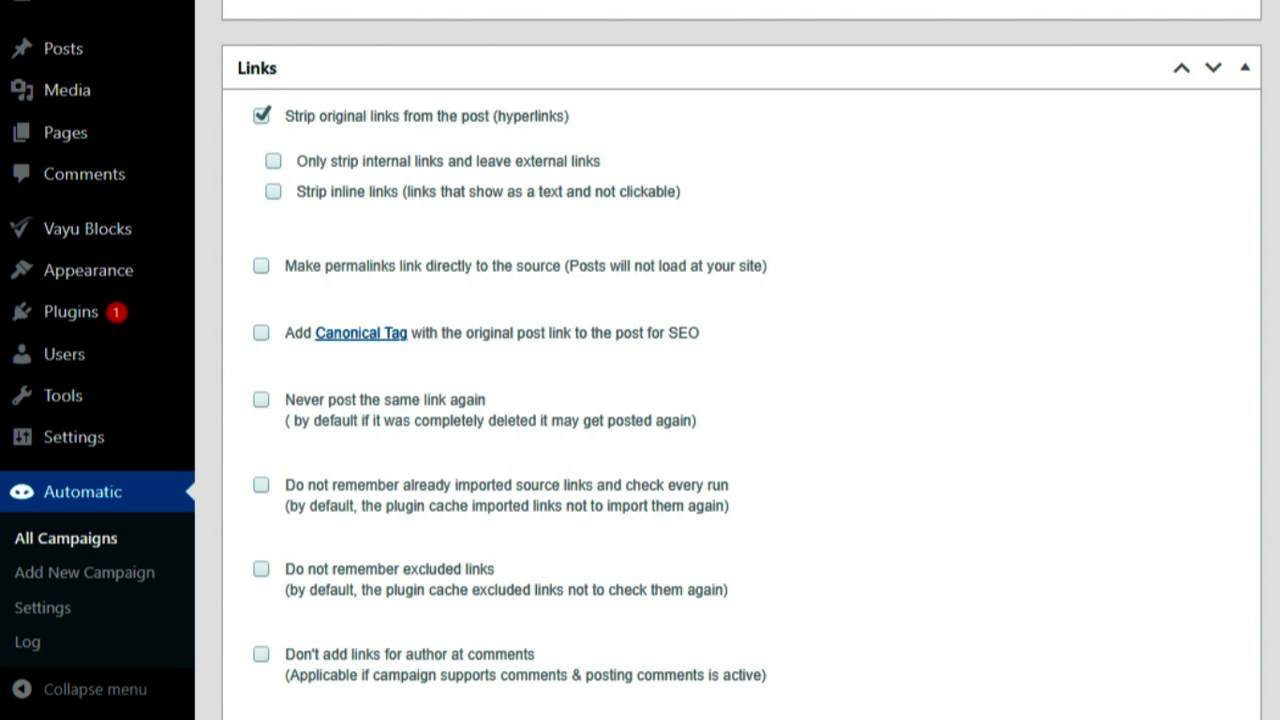
Review the campaign's remaining link options and the miscellaneous options for duplicates, keyword deactivation and proxies
scroll(740, 400, down, 5)
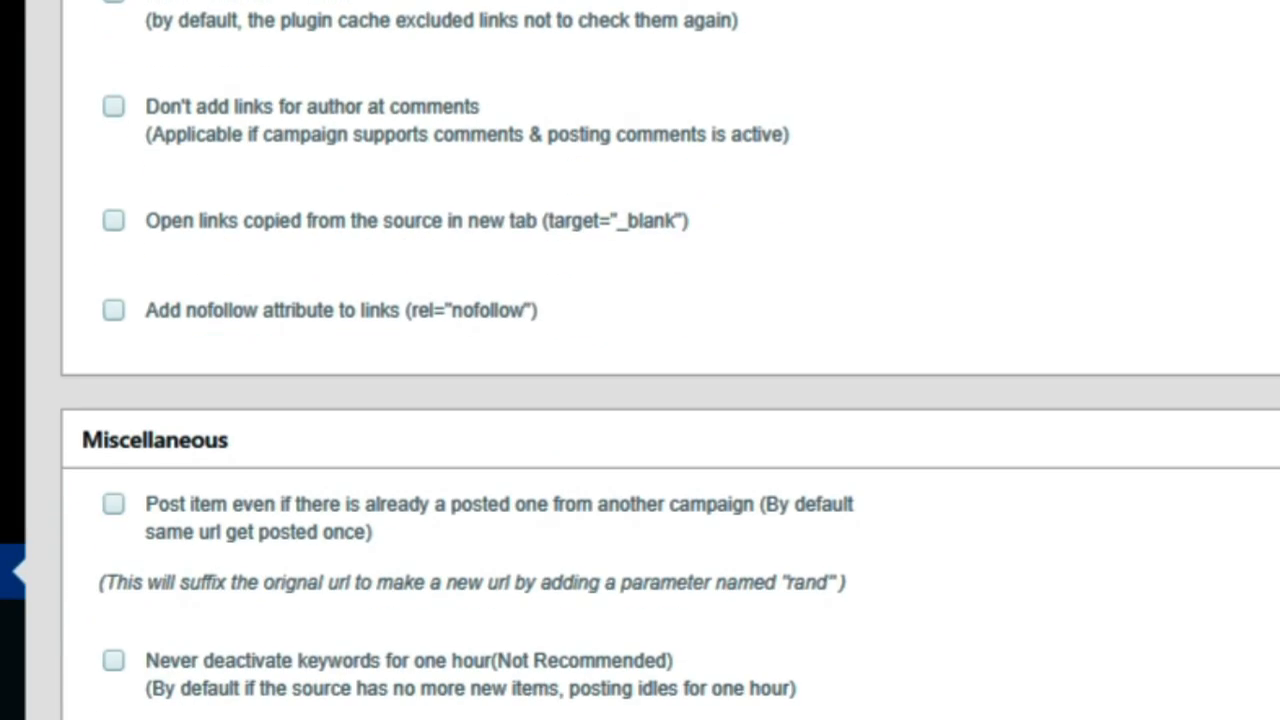
scroll(740, 400, down, 1)
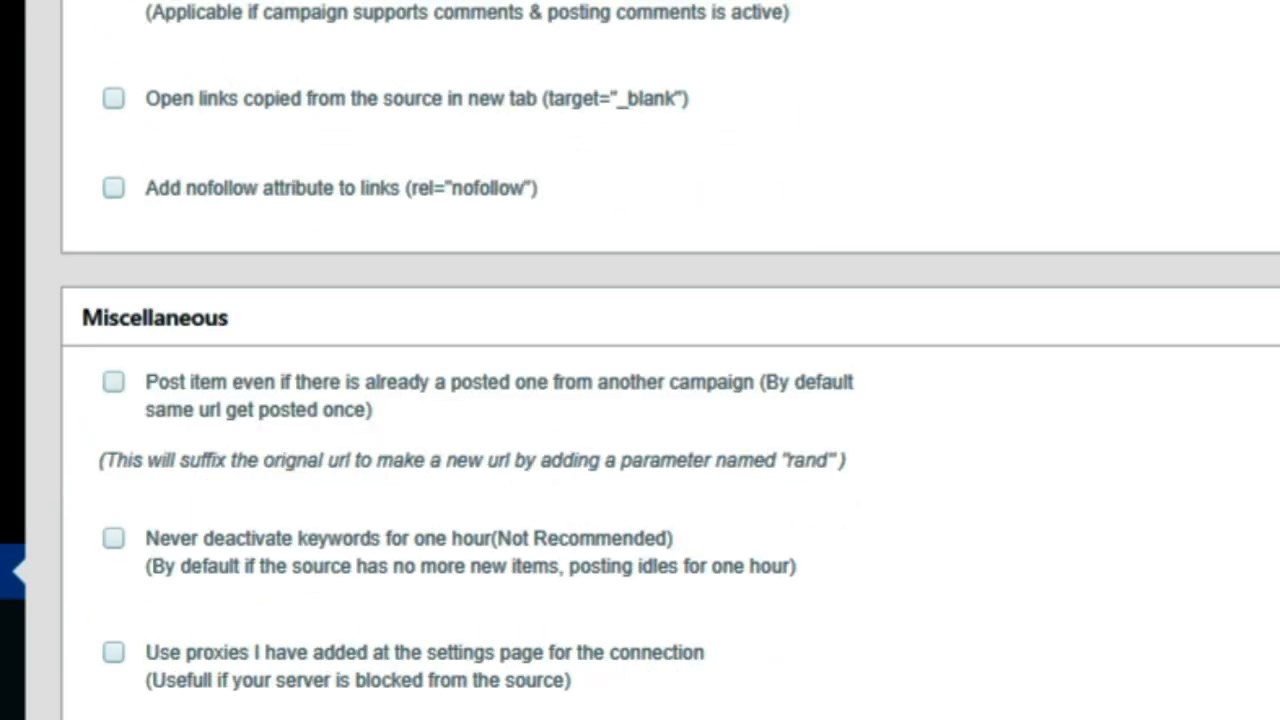
scroll(670, 360, up, 7)
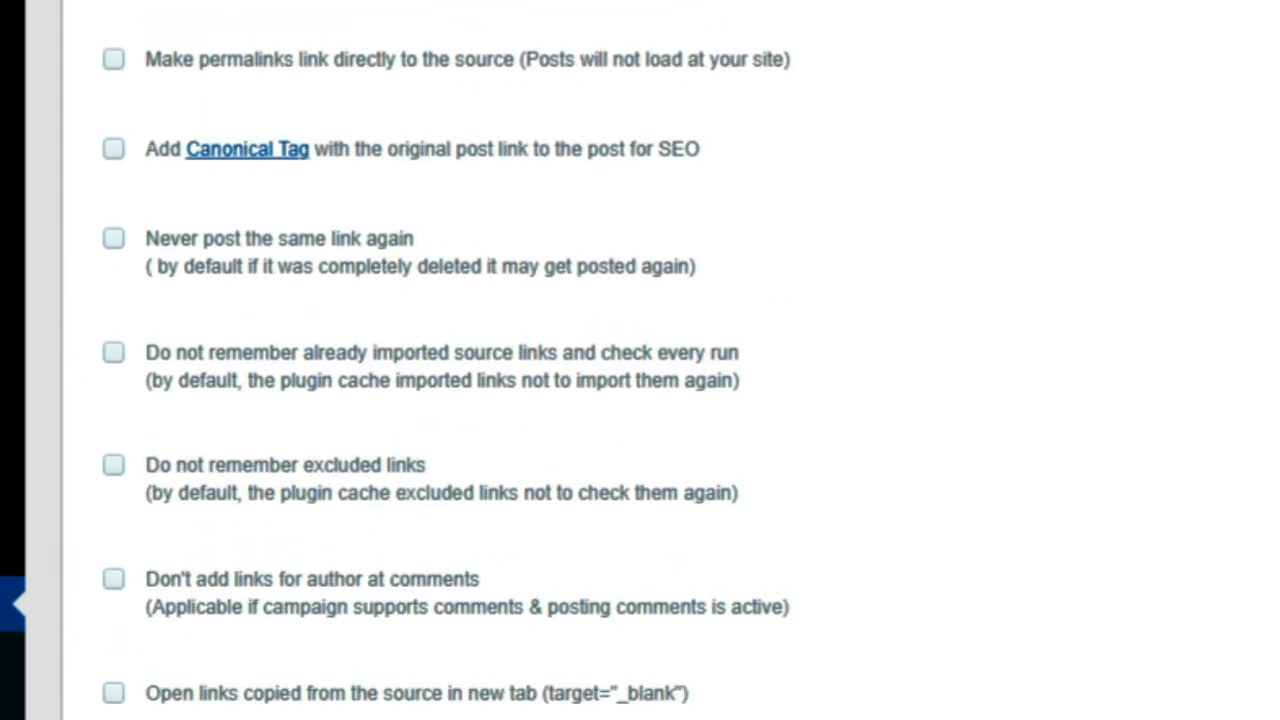
Enable setting the image alt text from the original alt text in the campaign's image options
scroll(670, 360, up, 15)
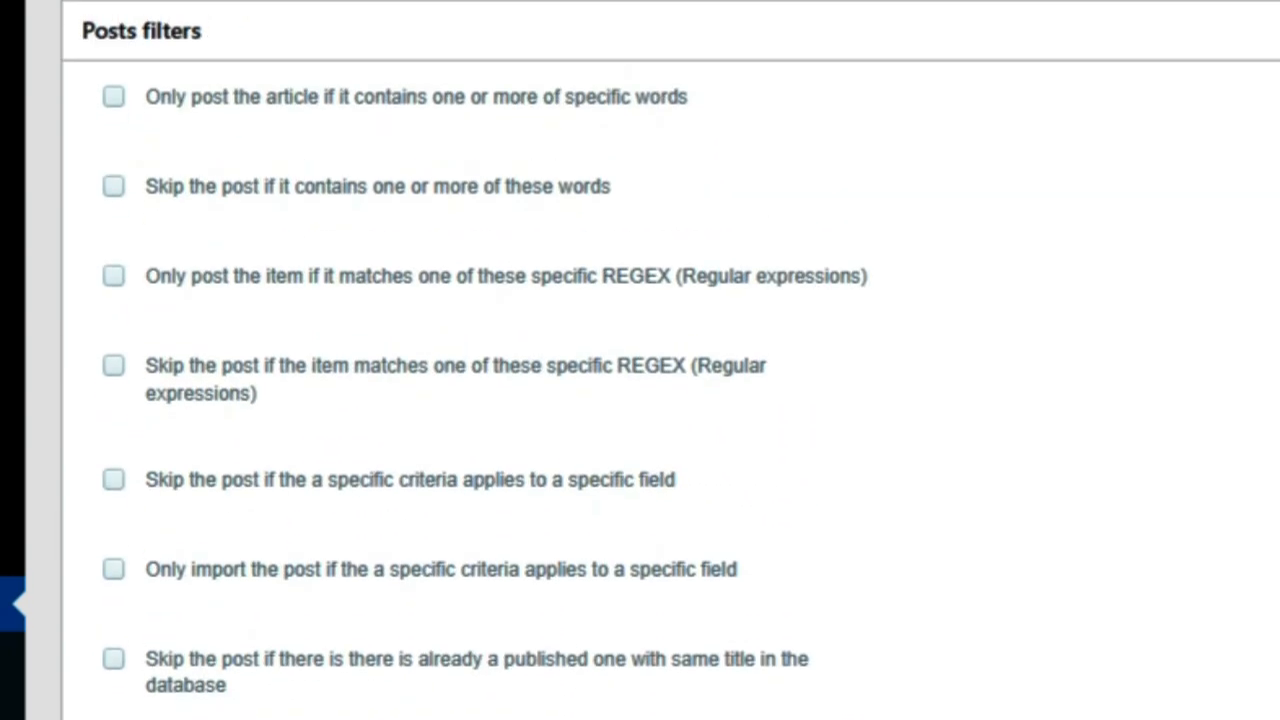
scroll(670, 360, up, 15)
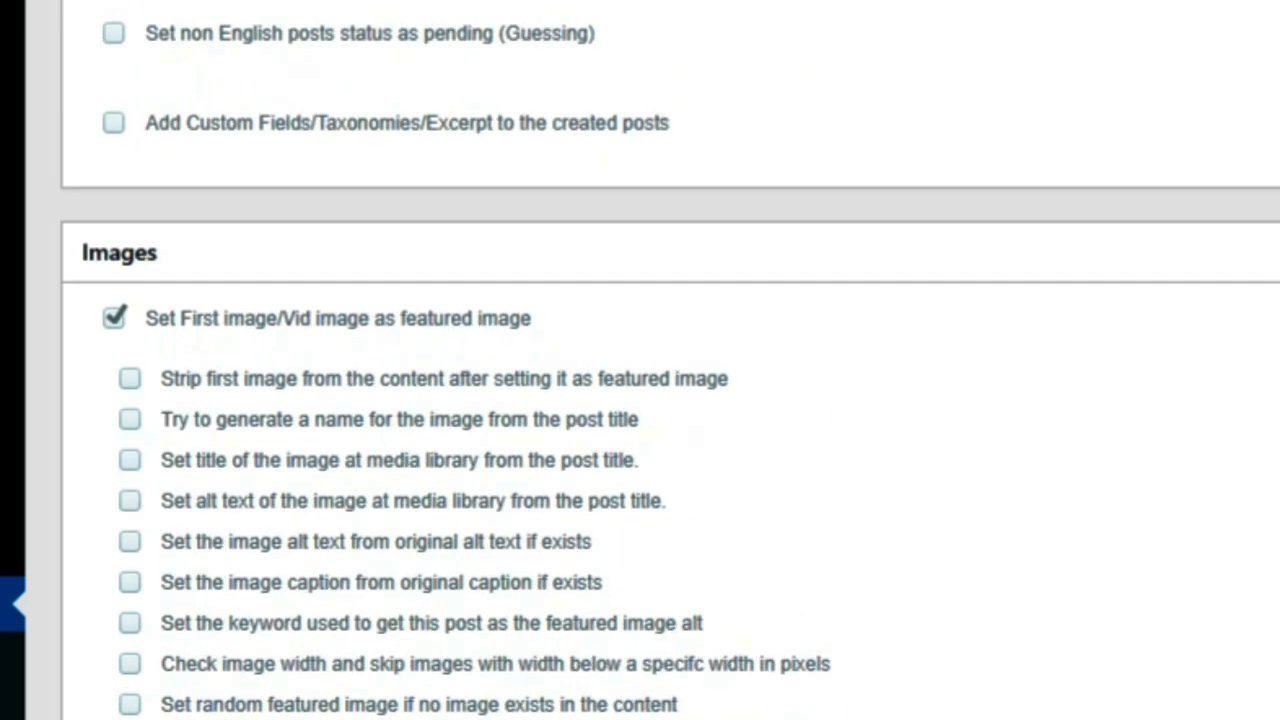
scroll(670, 360, down, 2)
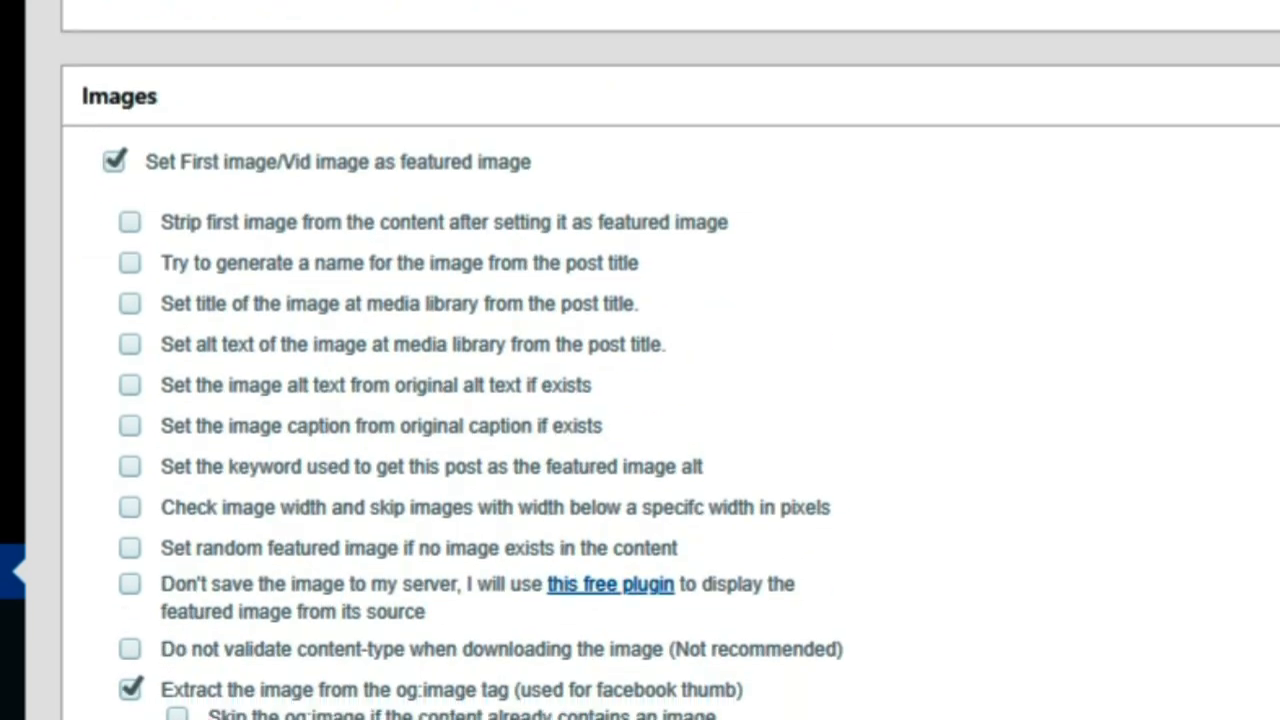
scroll(670, 360, down, 3)
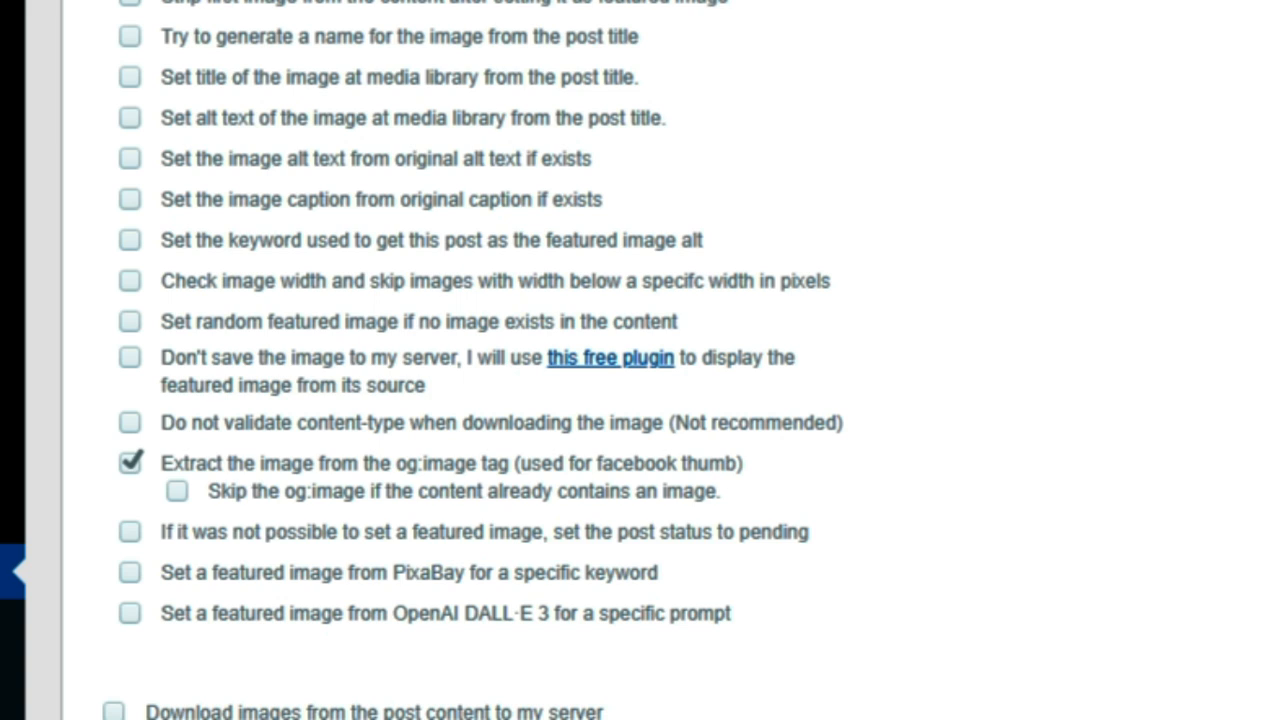
click(130, 158)
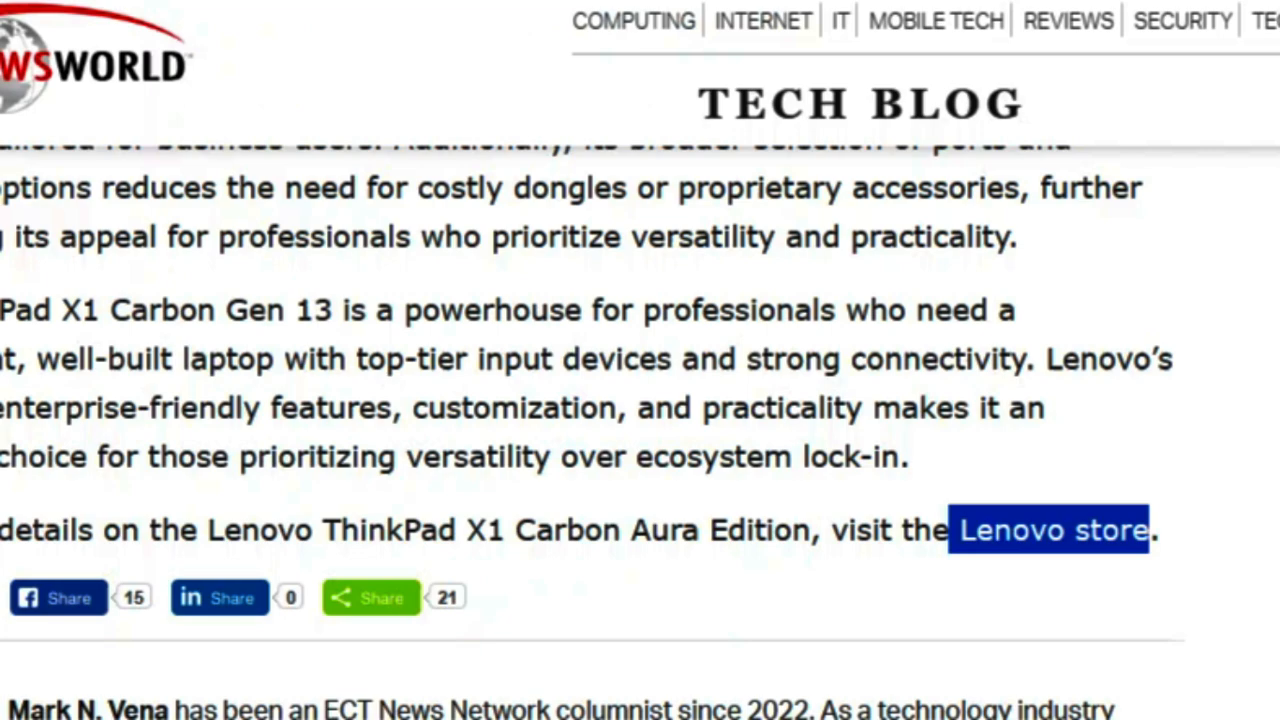
Open the article's left-side ports image in a separate tab and examine the source address of the image file
scroll(430, 500, up, 2)
scroll(430, 470, up, 20)
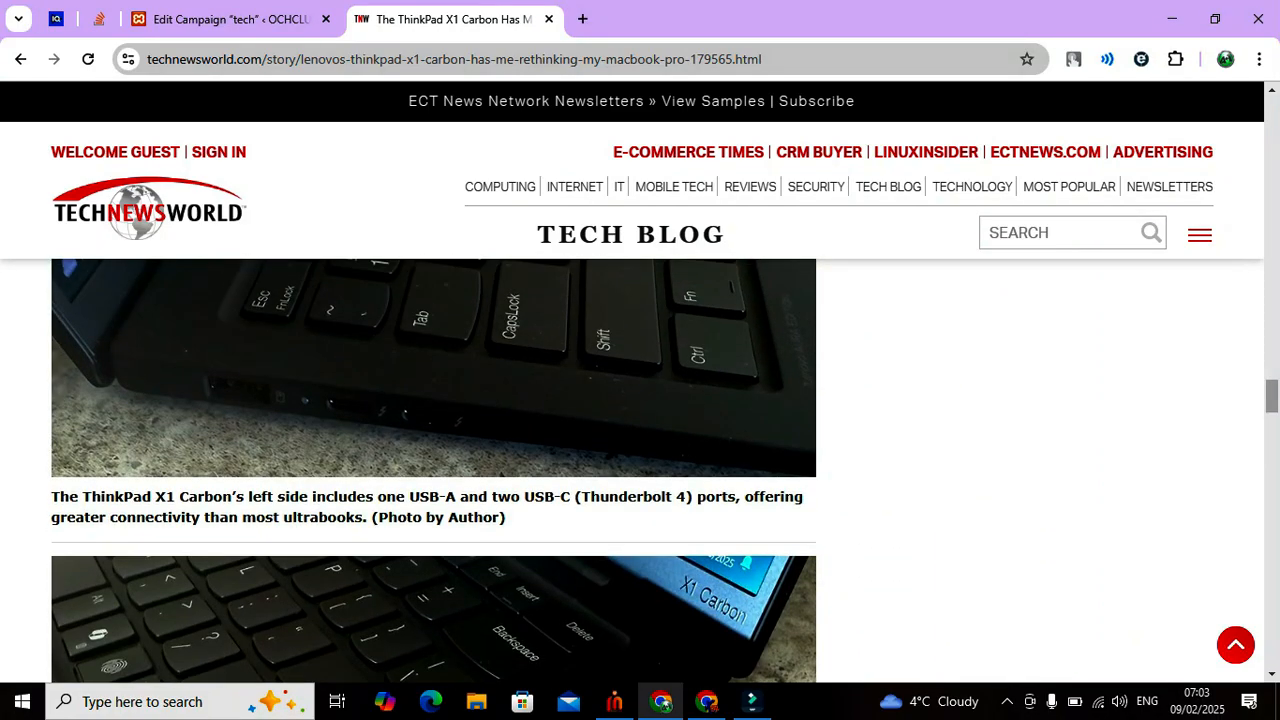
right_click(455, 337)
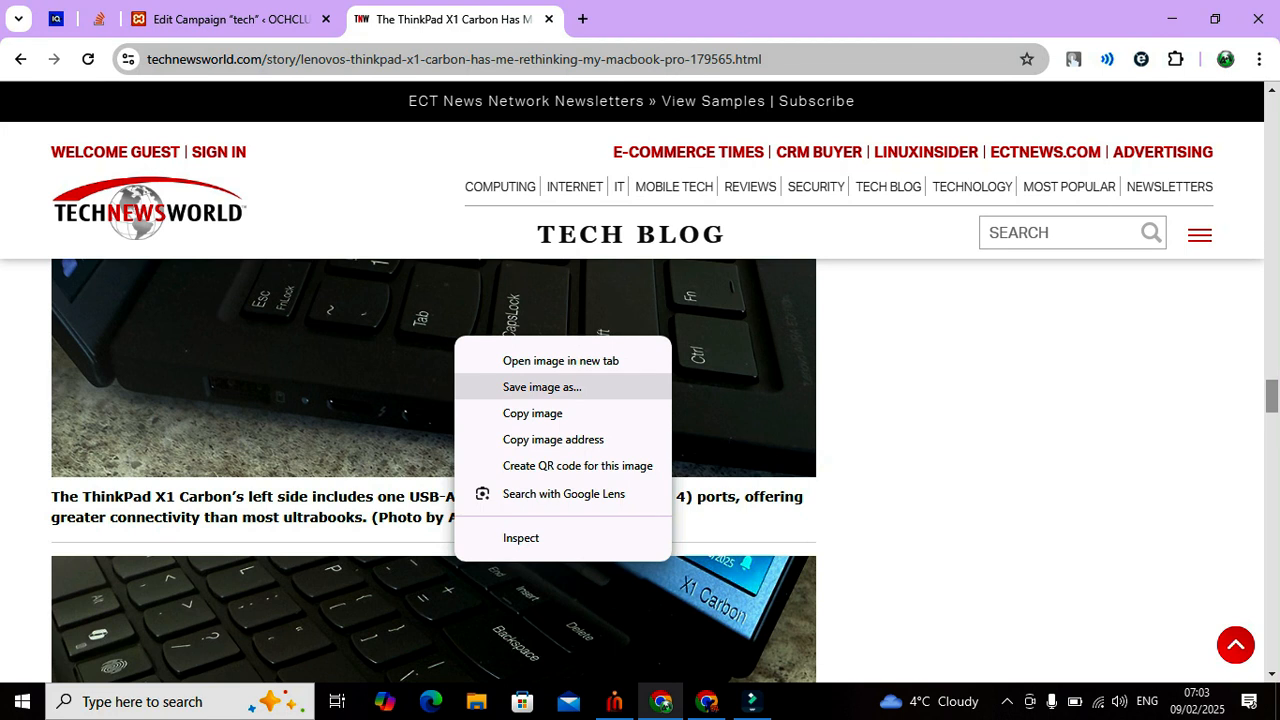
click(560, 360)
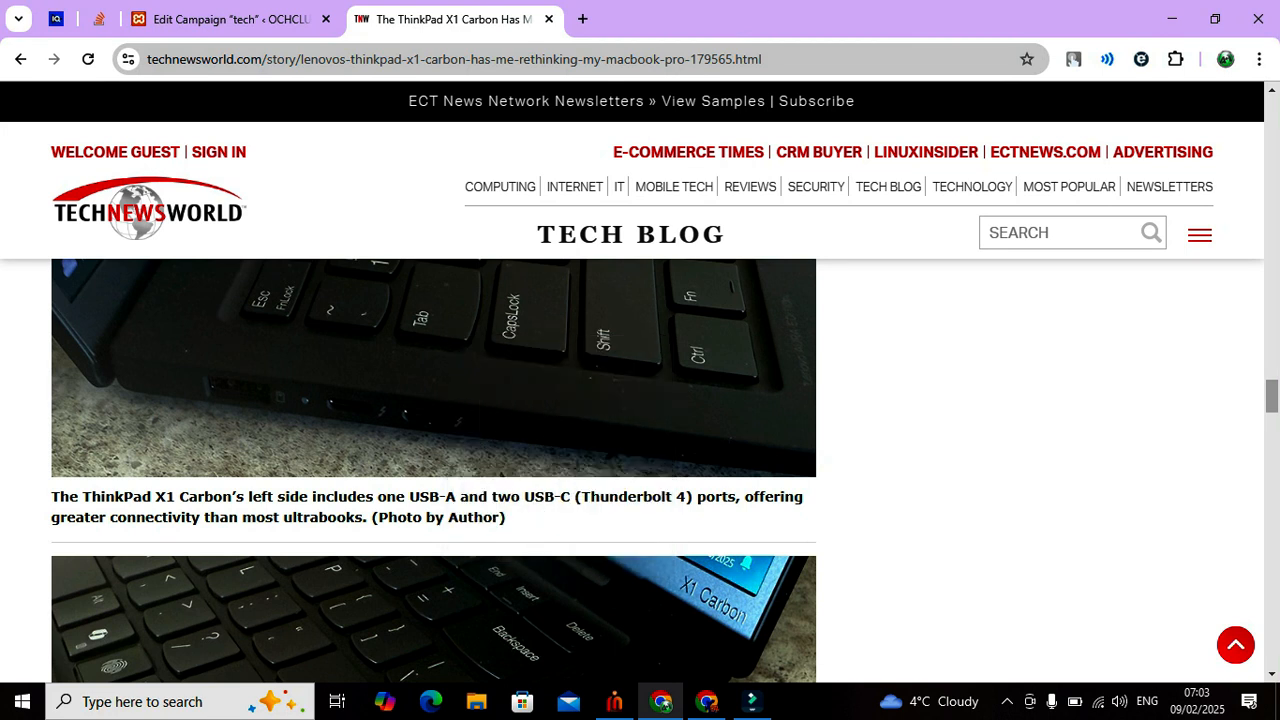
key(ctrl+Tab)
click(562, 59)
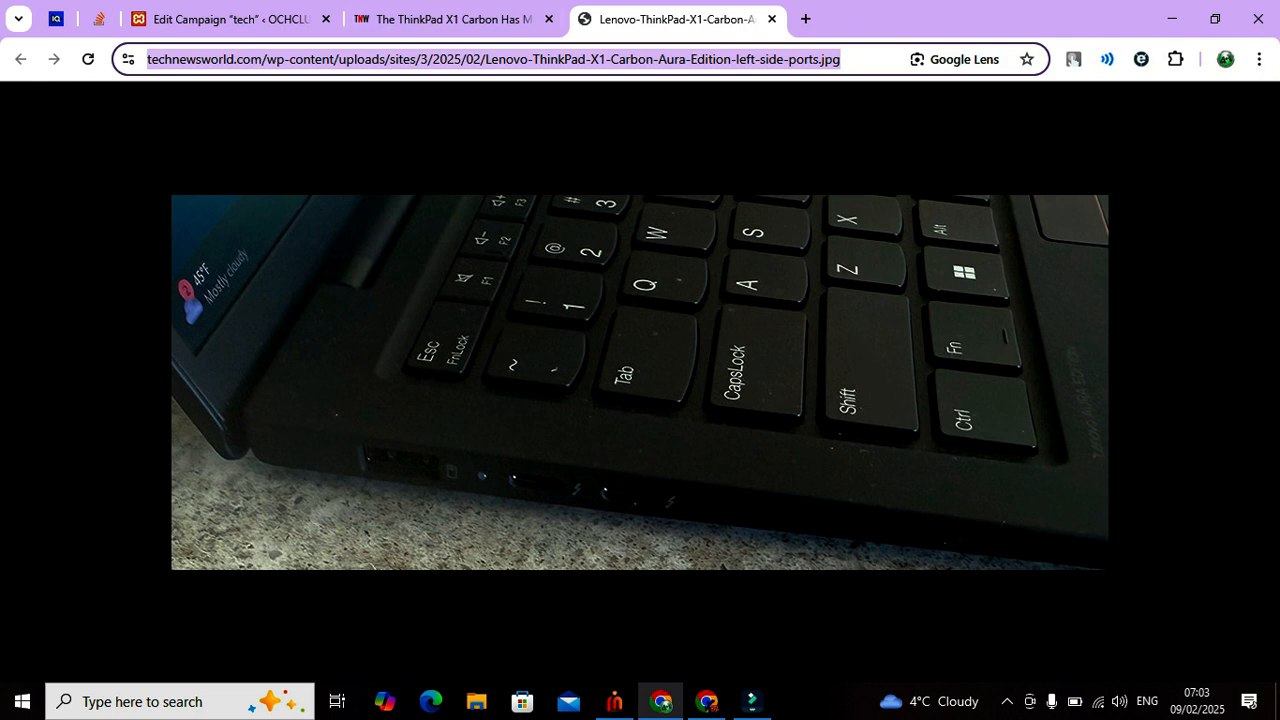
click(453, 19)
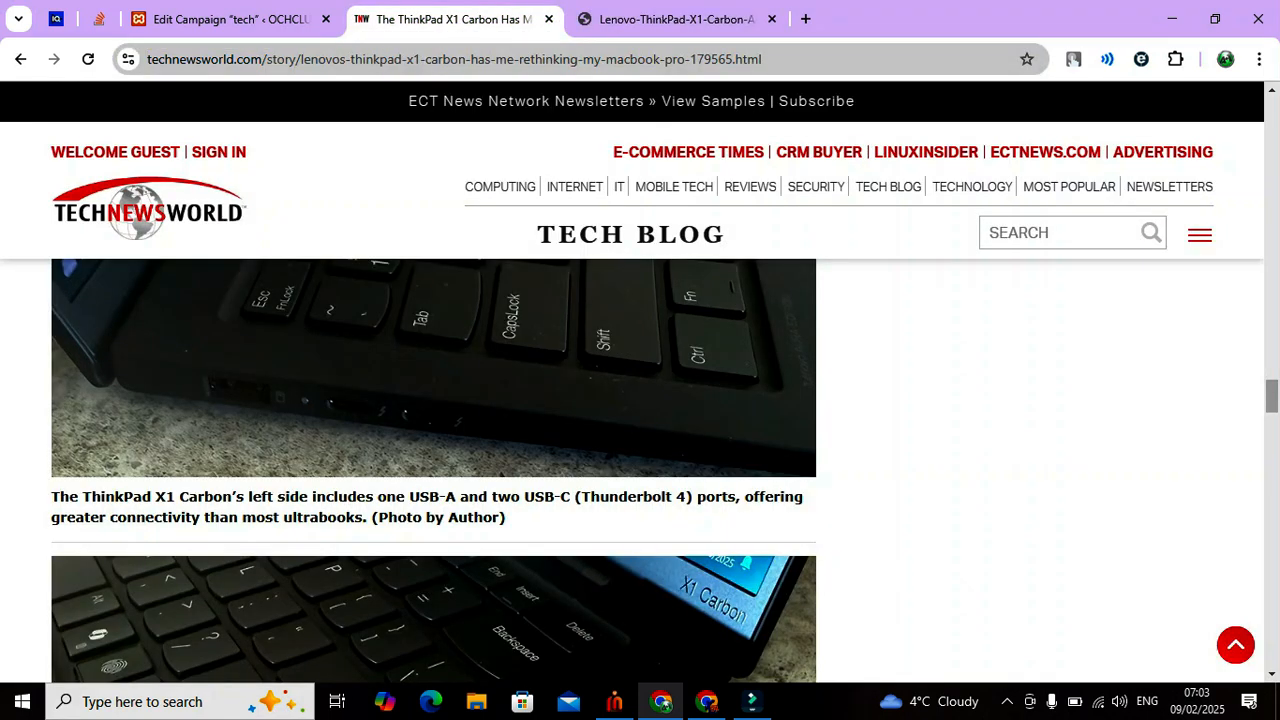
click(677, 19)
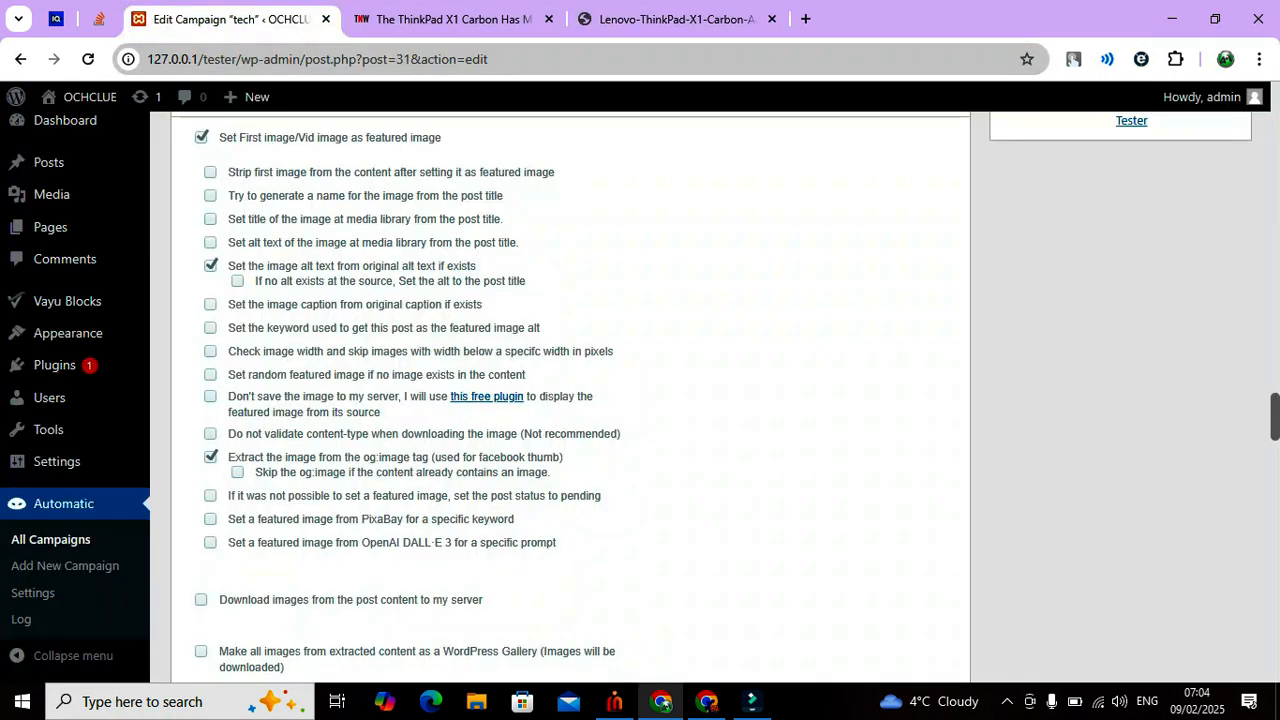
Enable downloading images from the post content to the server in the campaign's image options and update the campaign
click(230, 19)
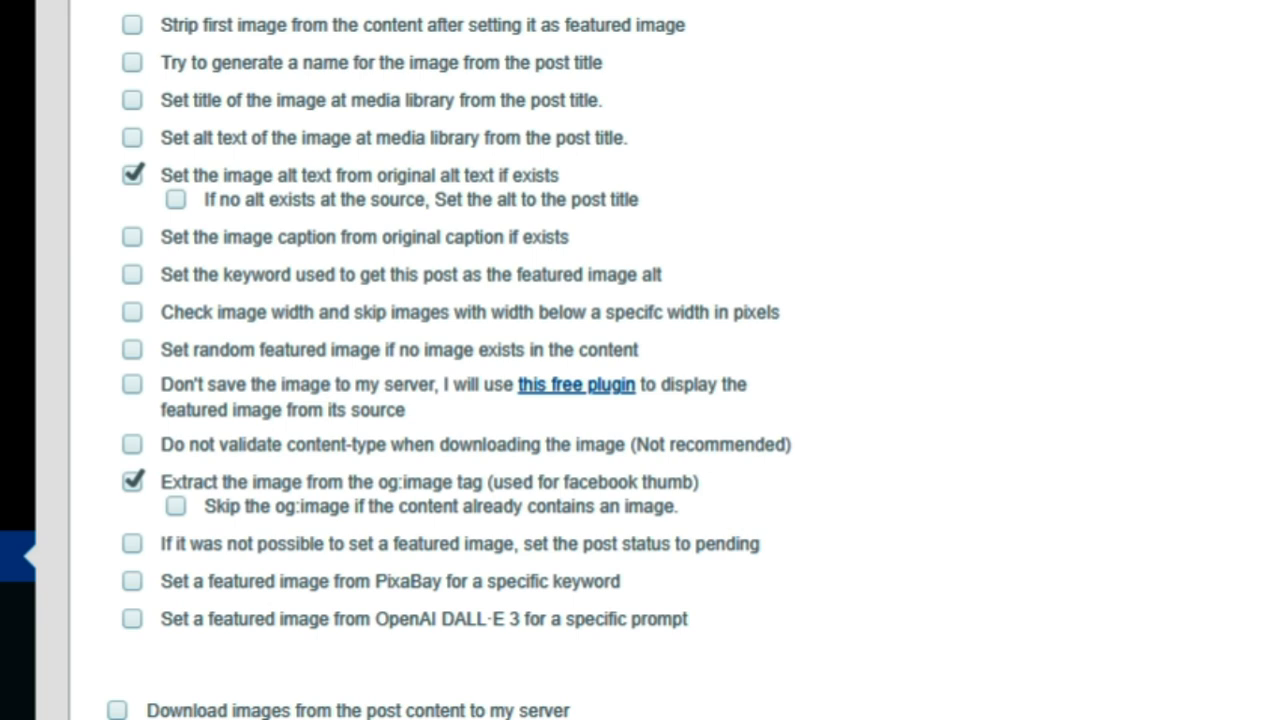
click(117, 710)
scroll(640, 360, down, 3)
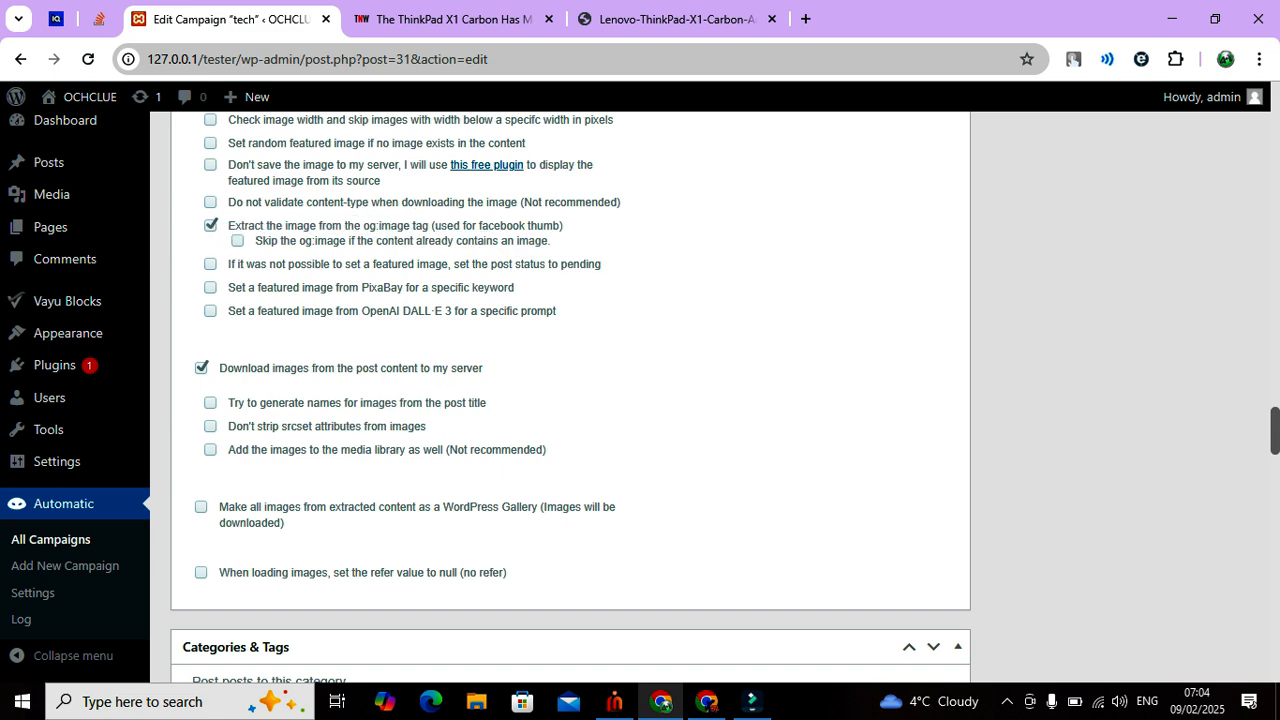
scroll(570, 400, up, 20)
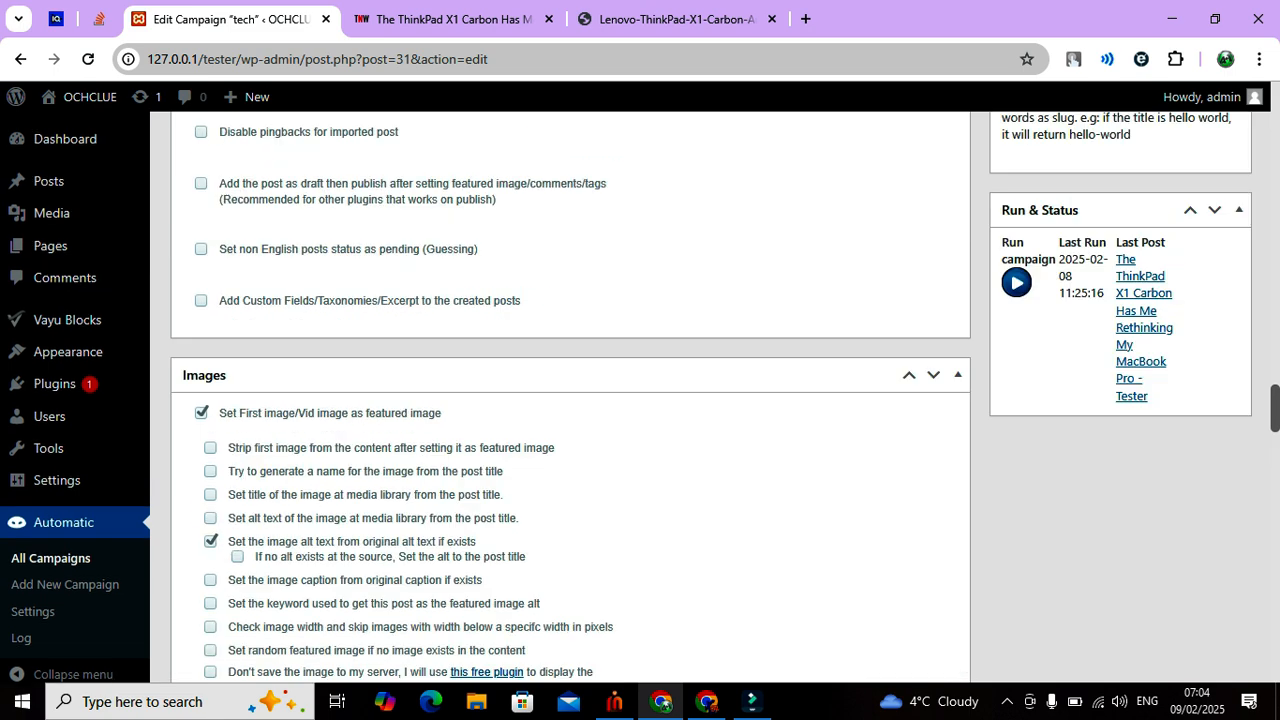
scroll(570, 400, up, 20)
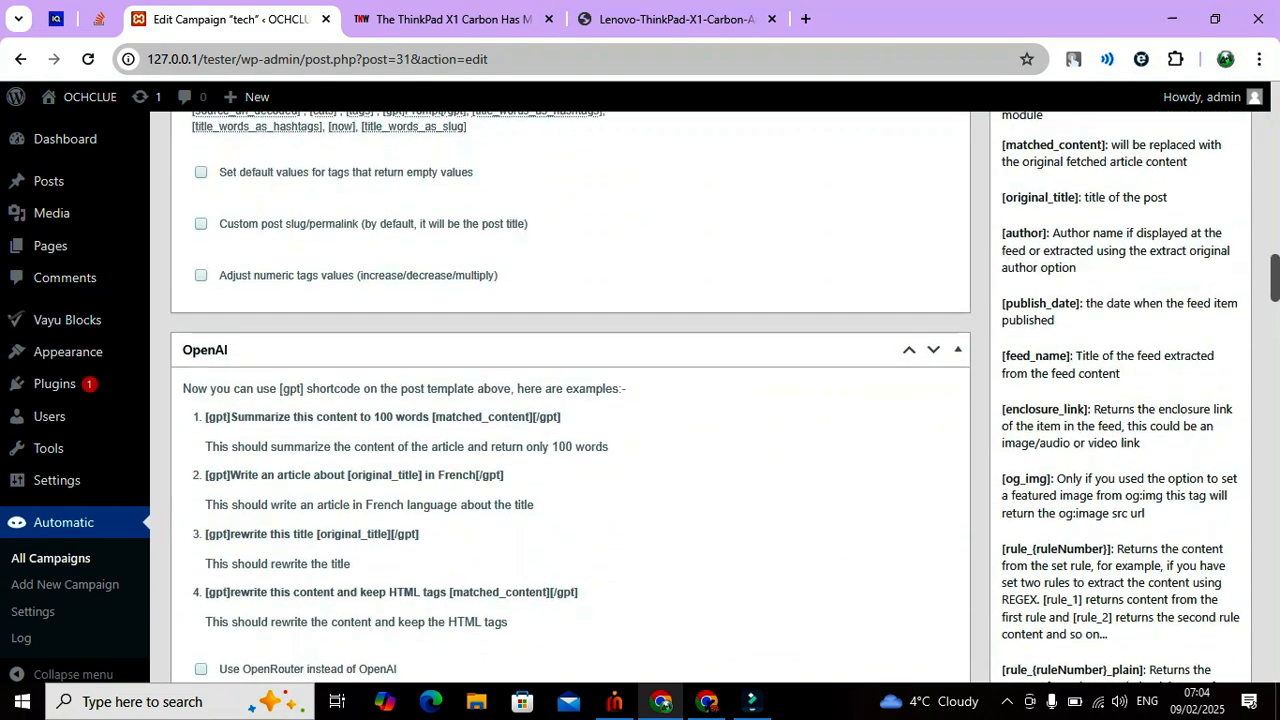
scroll(570, 400, up, 20)
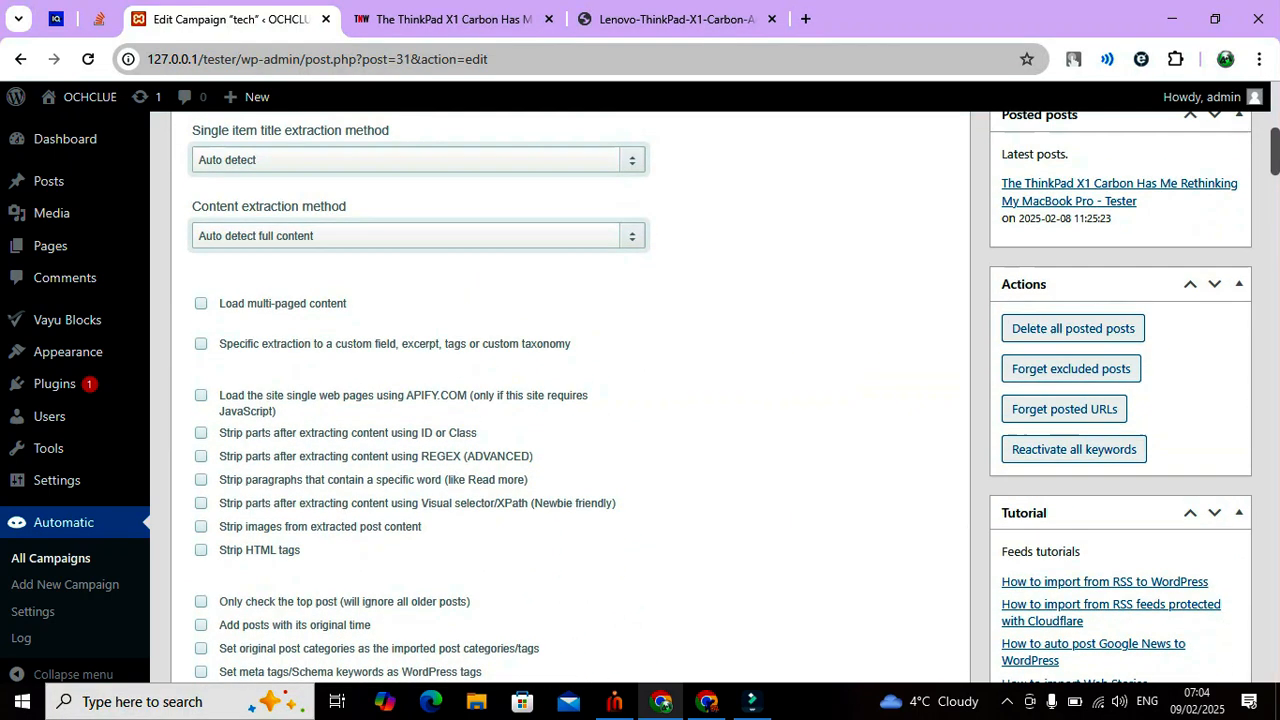
click(1209, 503)
Delete all posts already published by the campaign and confirm the deletion
scroll(1209, 503, down, 5)
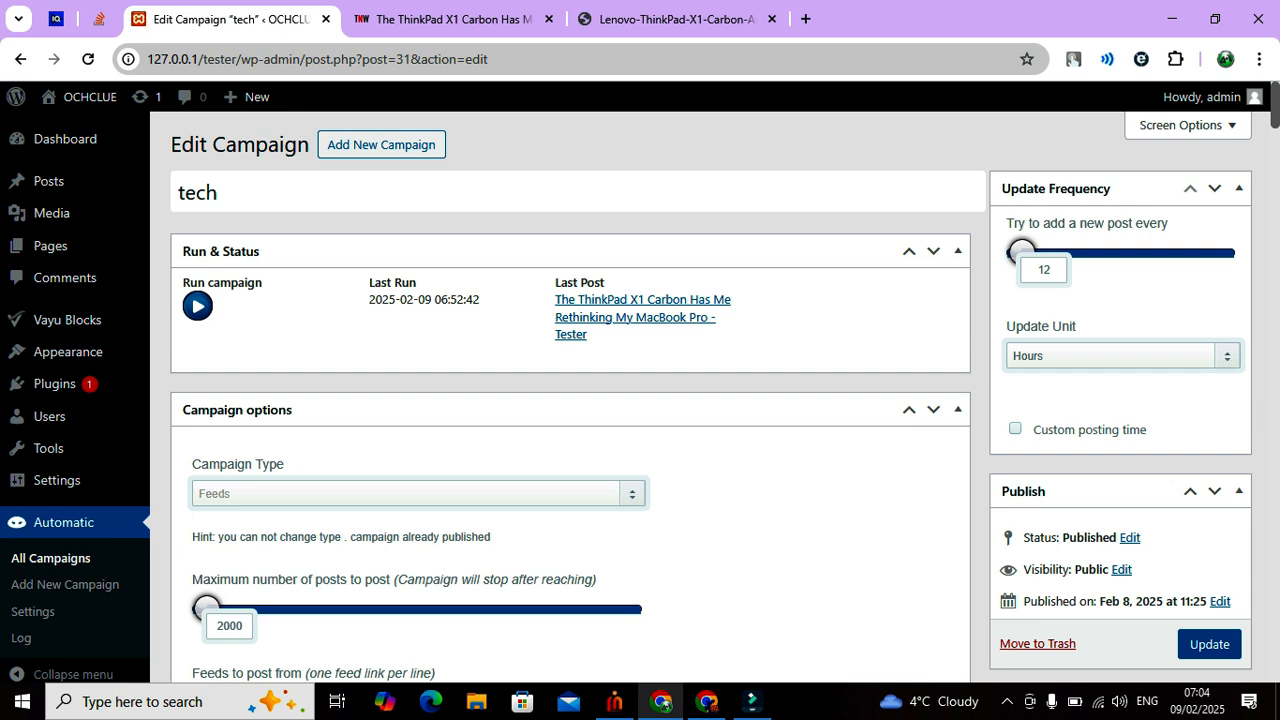
scroll(1073, 463, down, 5)
click(1073, 463)
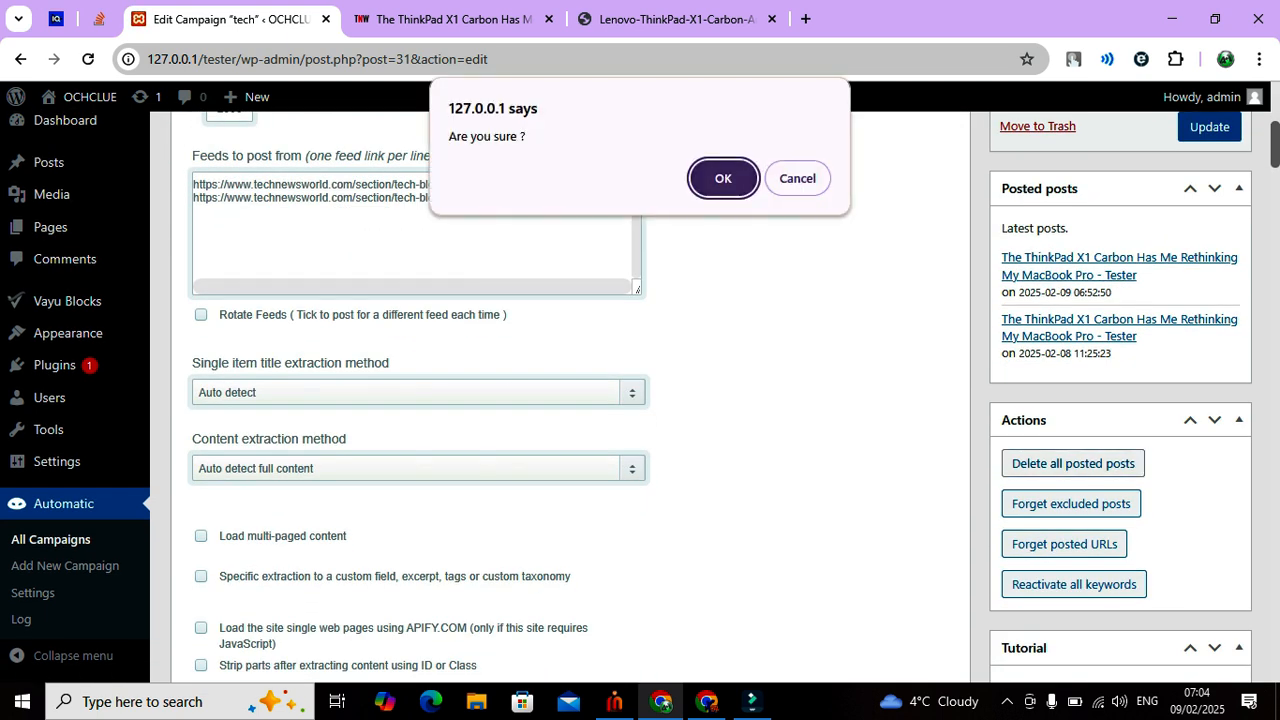
key(Return)
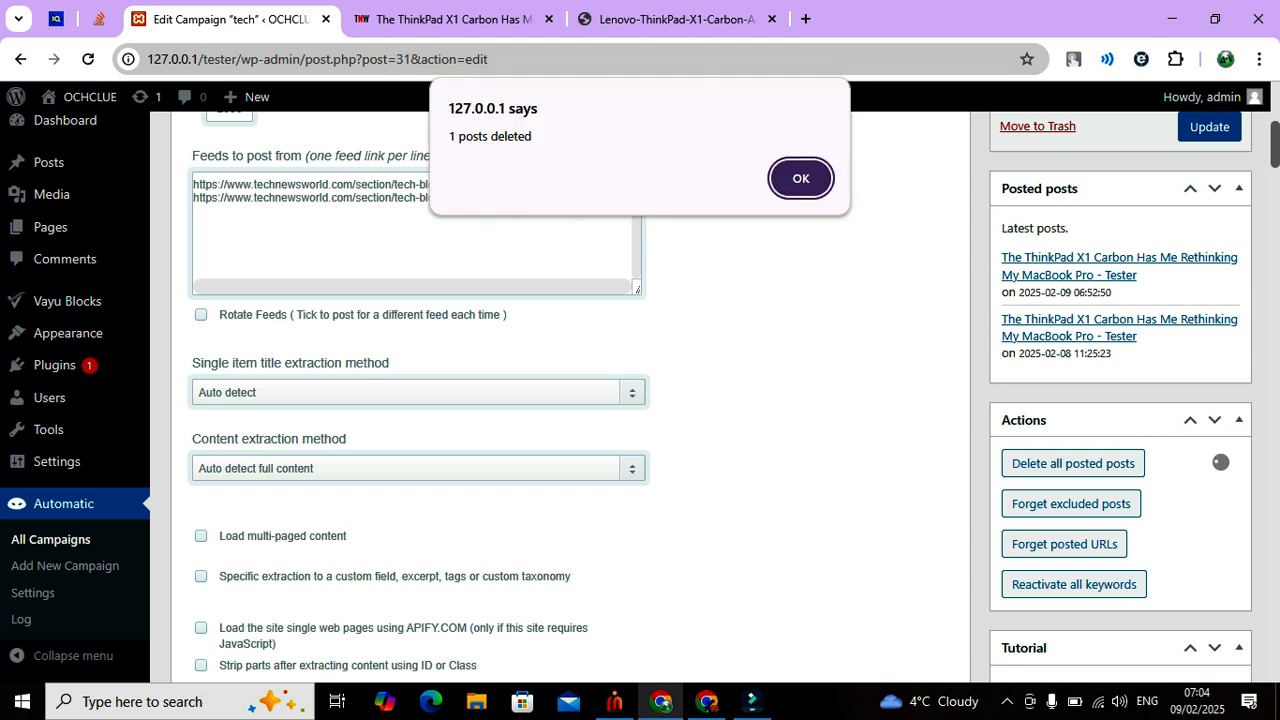
key(Return)
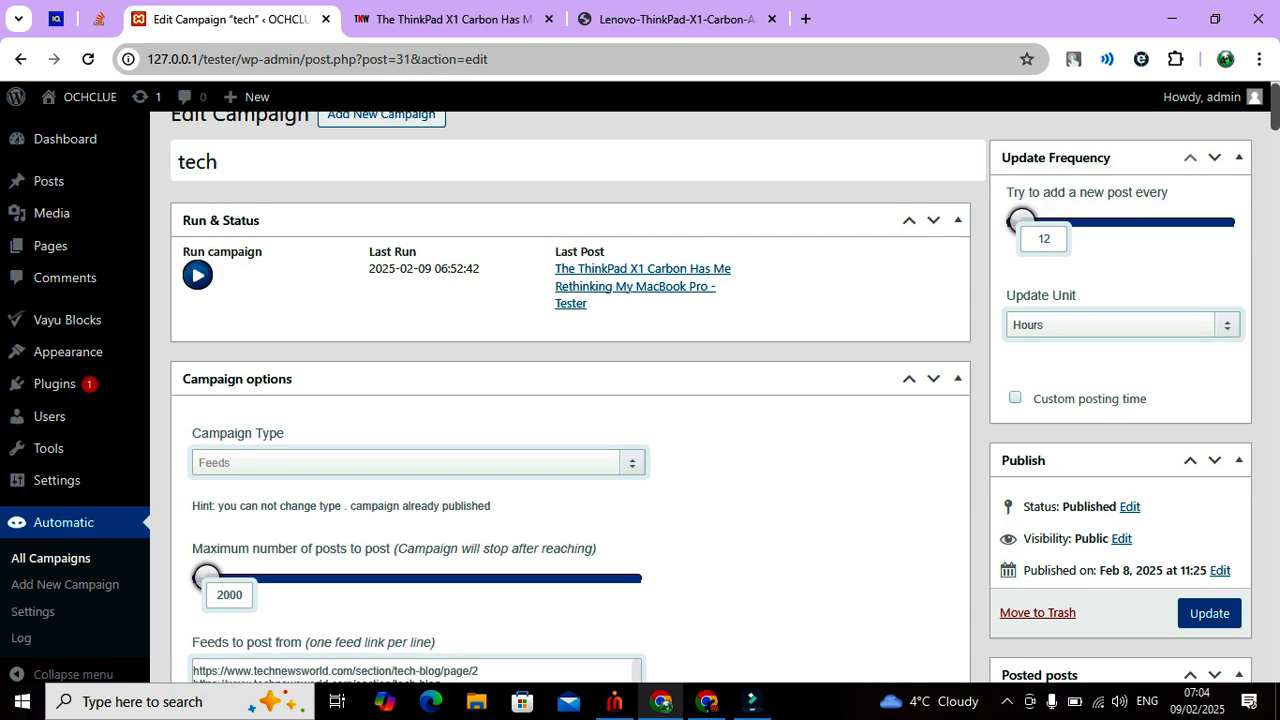
Run the campaign and examine its log, highlighting the cached address of the right-side ports image
click(88, 59)
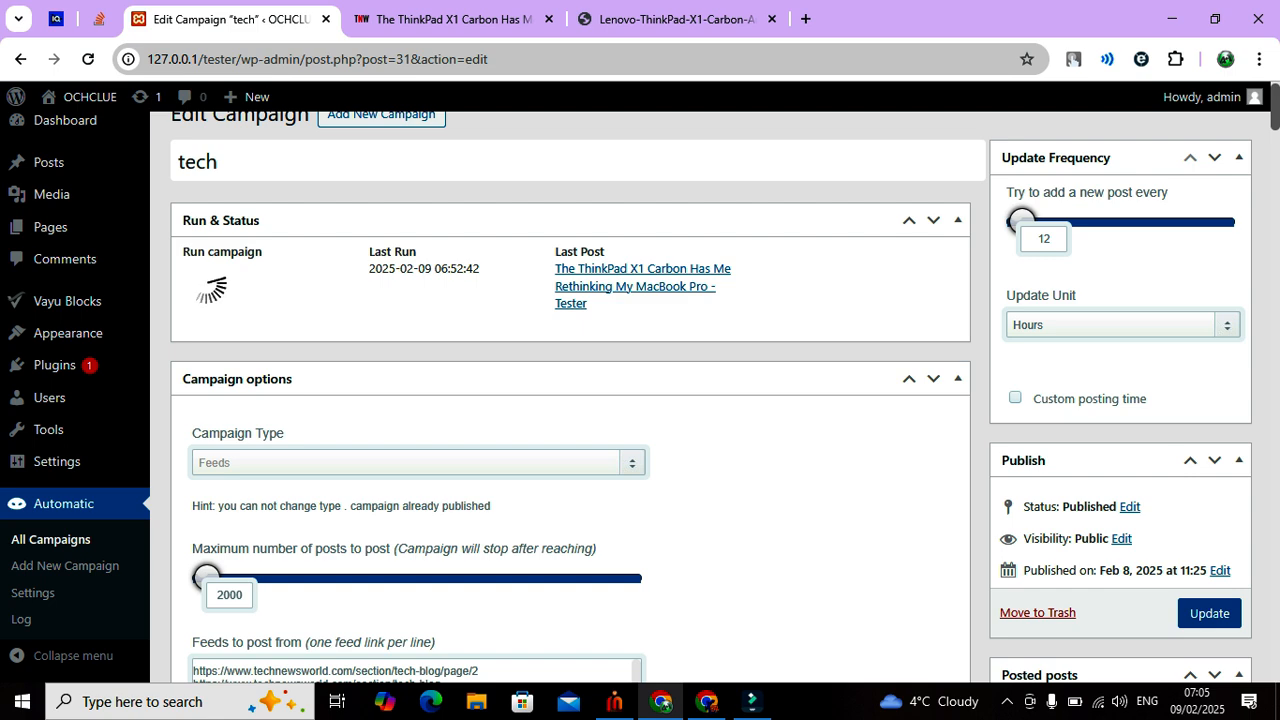
scroll(640, 400, down, 1)
scroll(640, 400, down, 3)
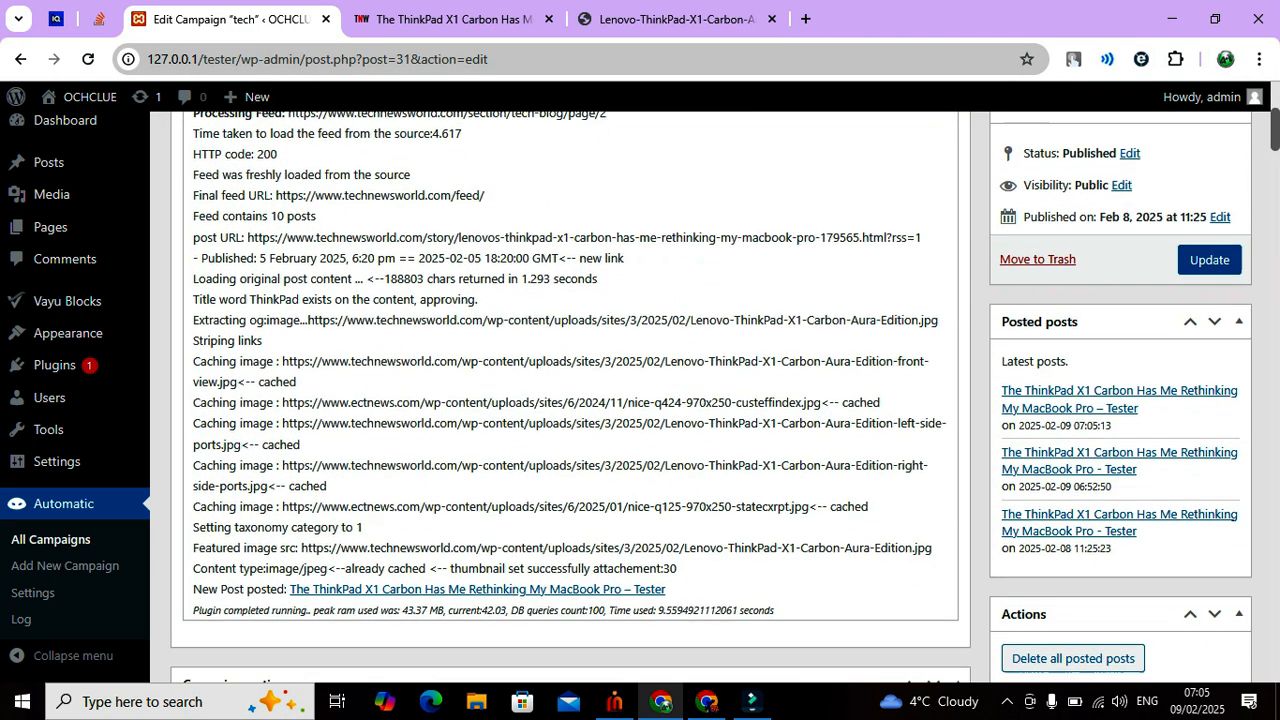
scroll(640, 400, down, 1)
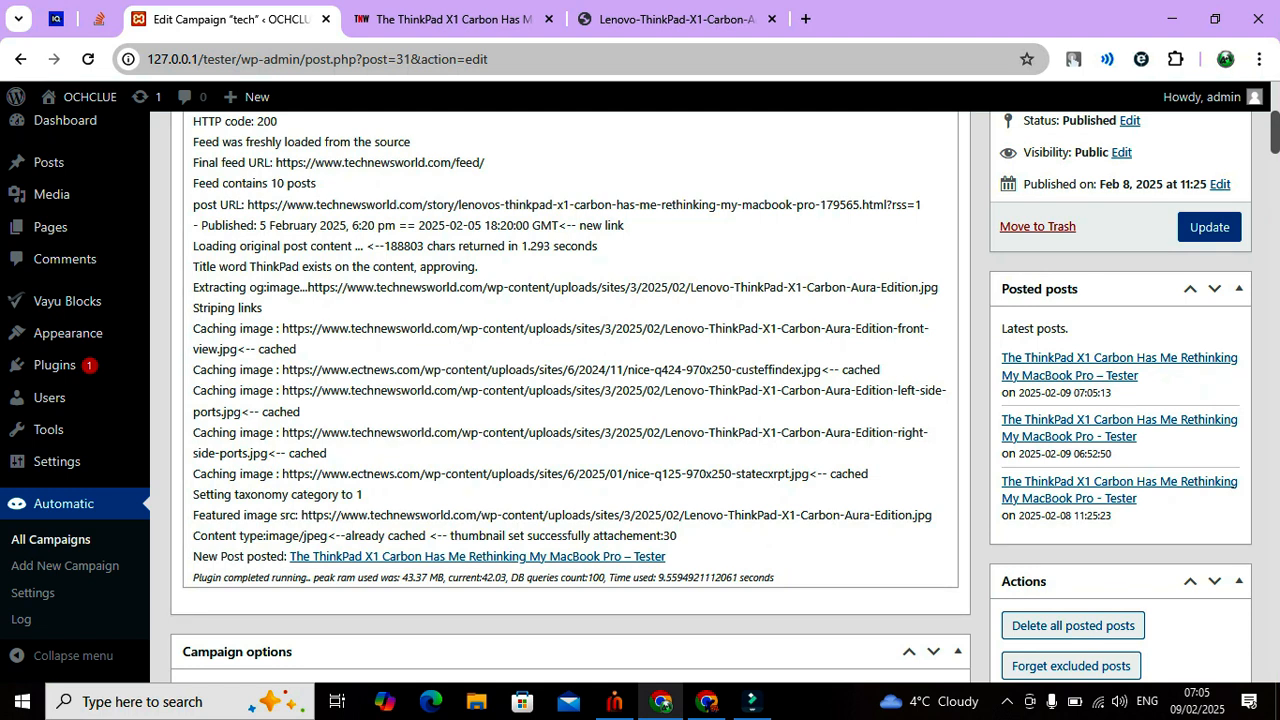
drag(281, 432, 833, 432)
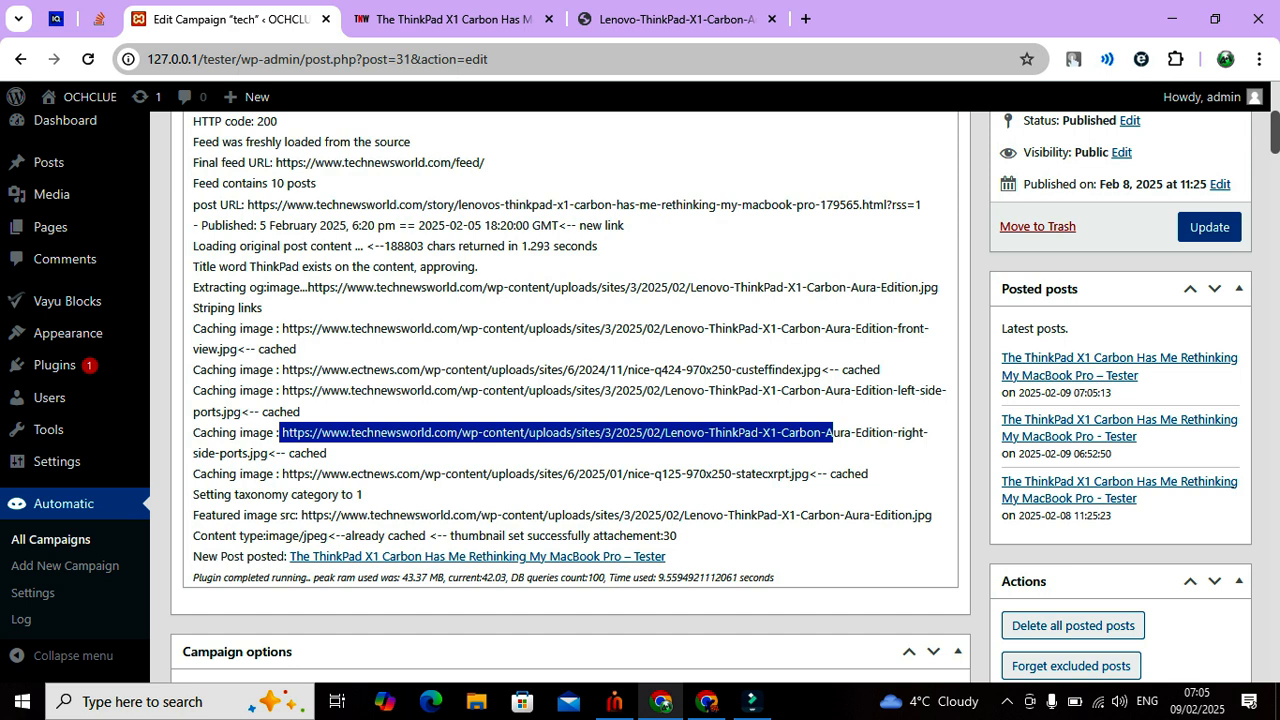
Open the campaign's last post in a separate tab and run the campaign again
scroll(576, 397, up, 4)
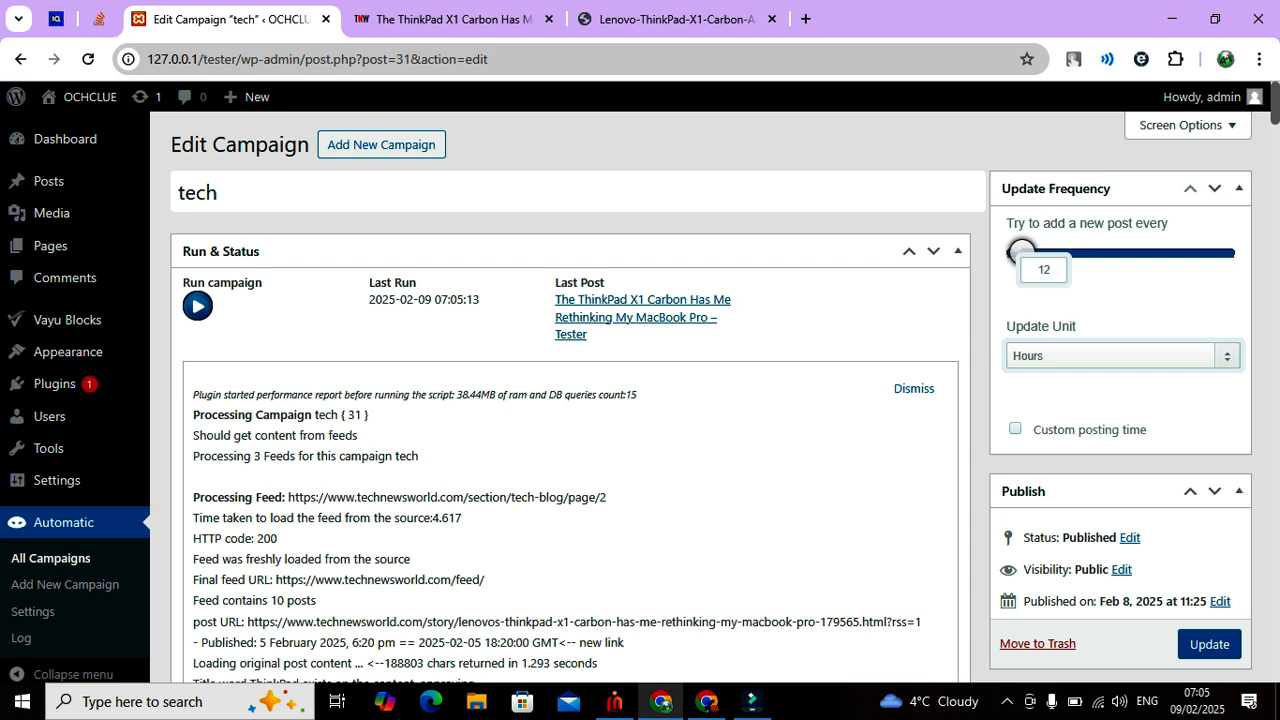
right_click(585, 299)
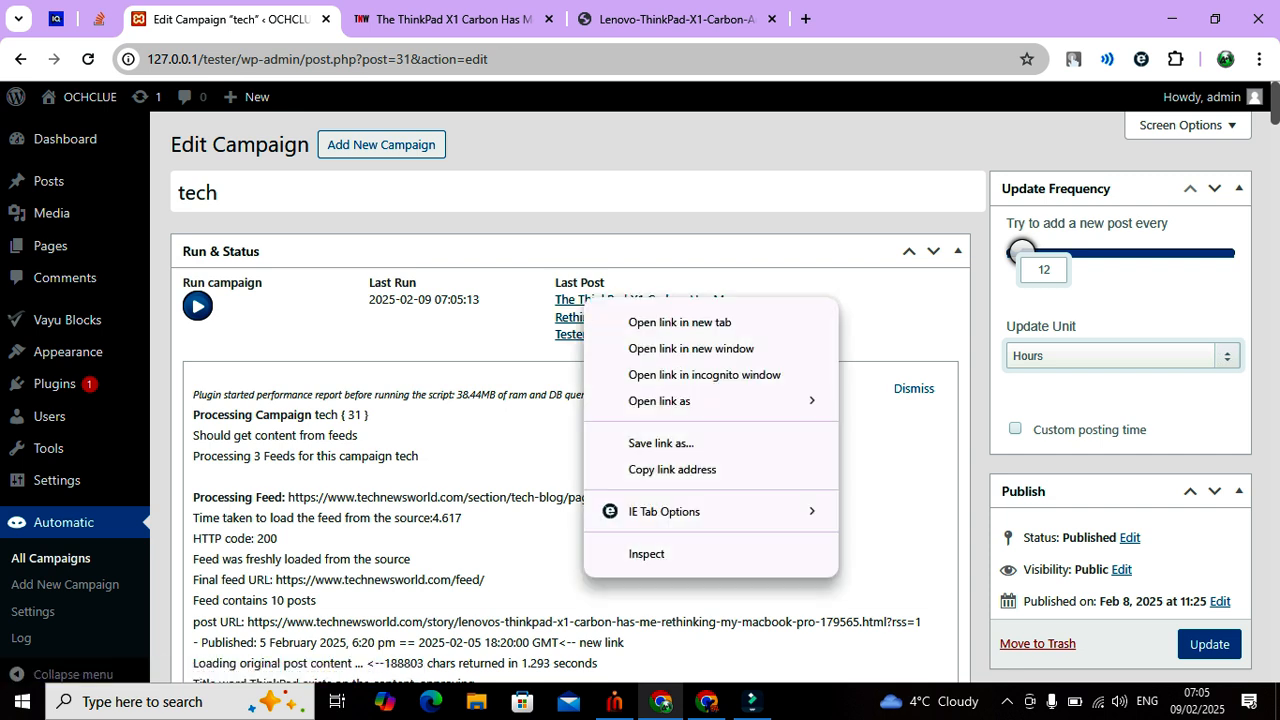
click(679, 322)
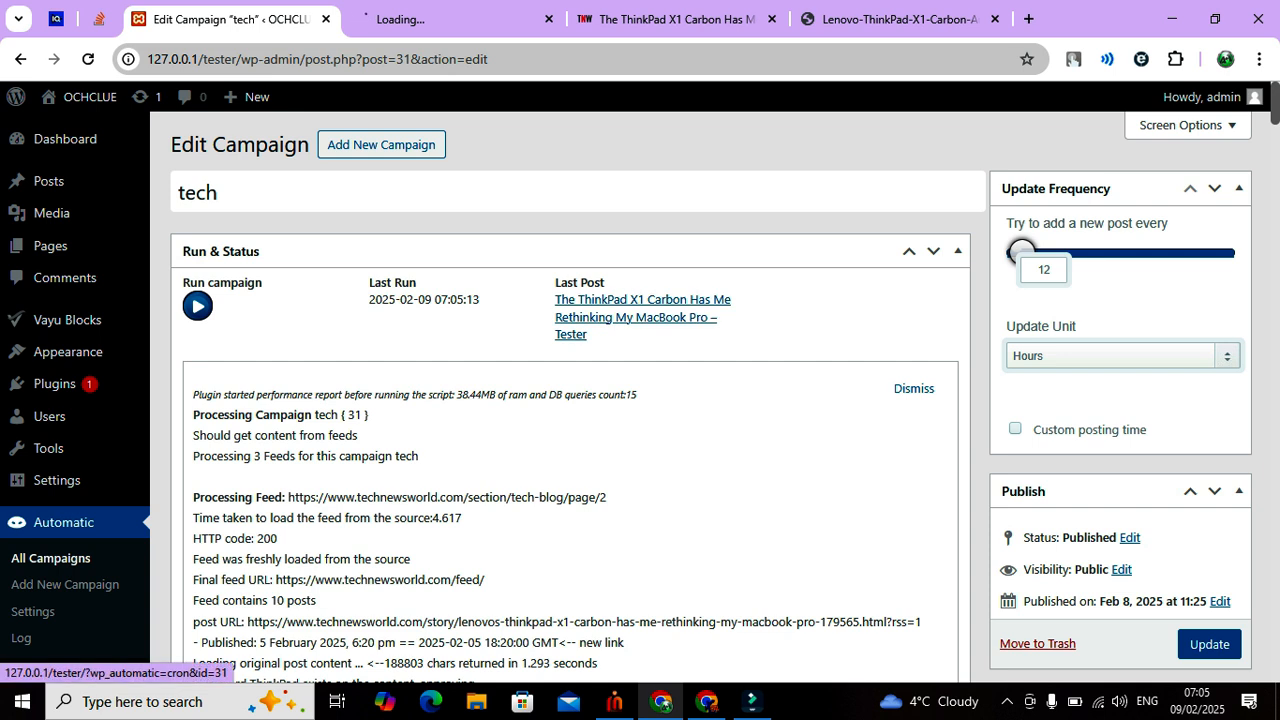
click(197, 306)
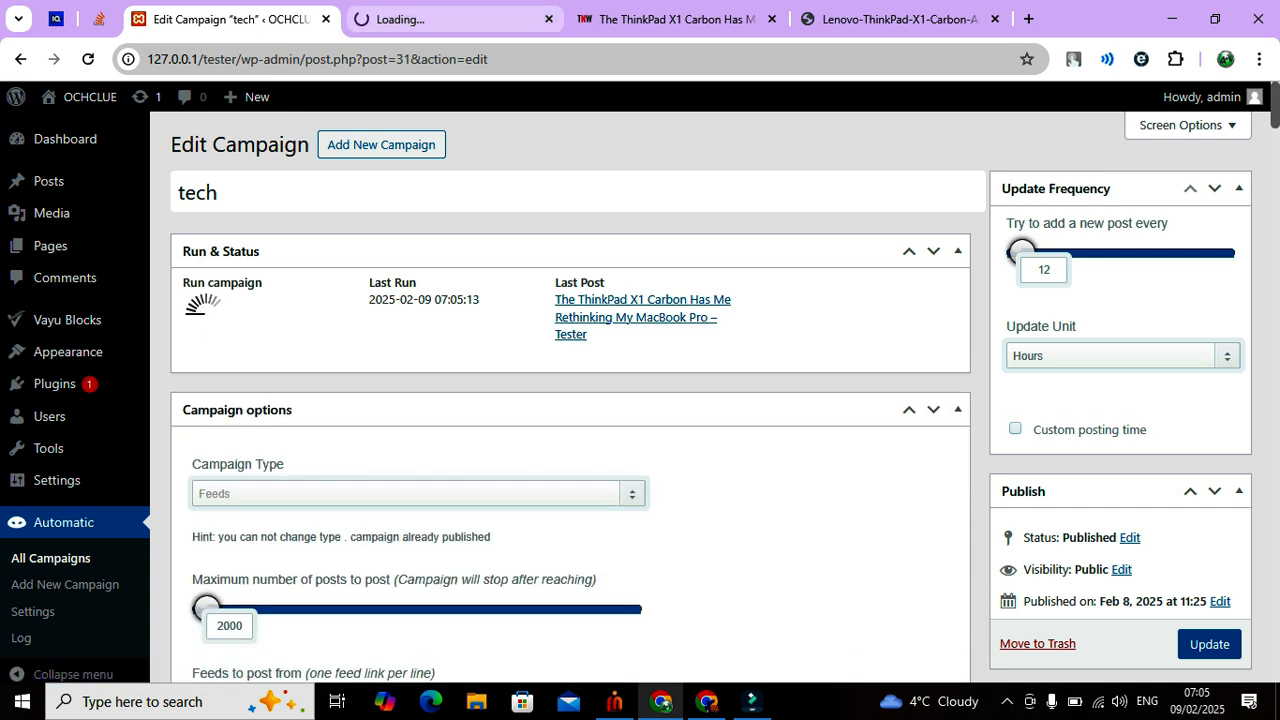
Open the live site in a separate tab and go to its Blog page
mouse_move(50, 97)
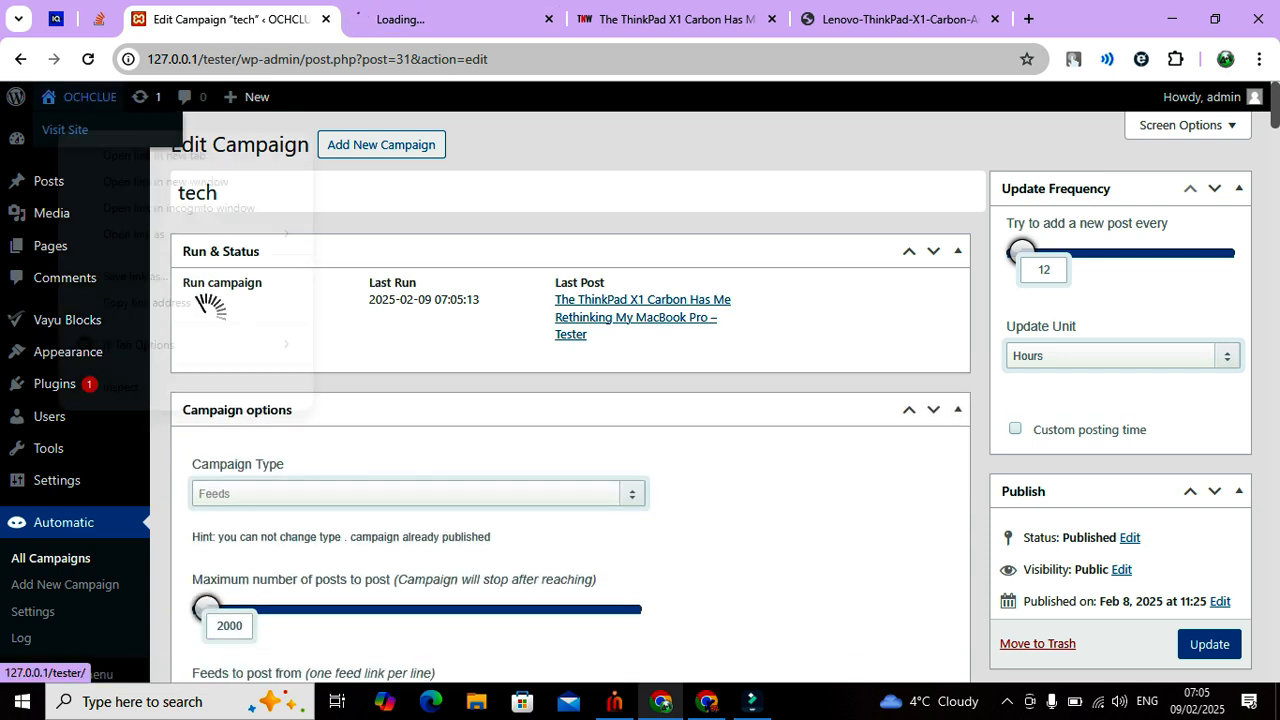
right_click(62, 131)
click(128, 155)
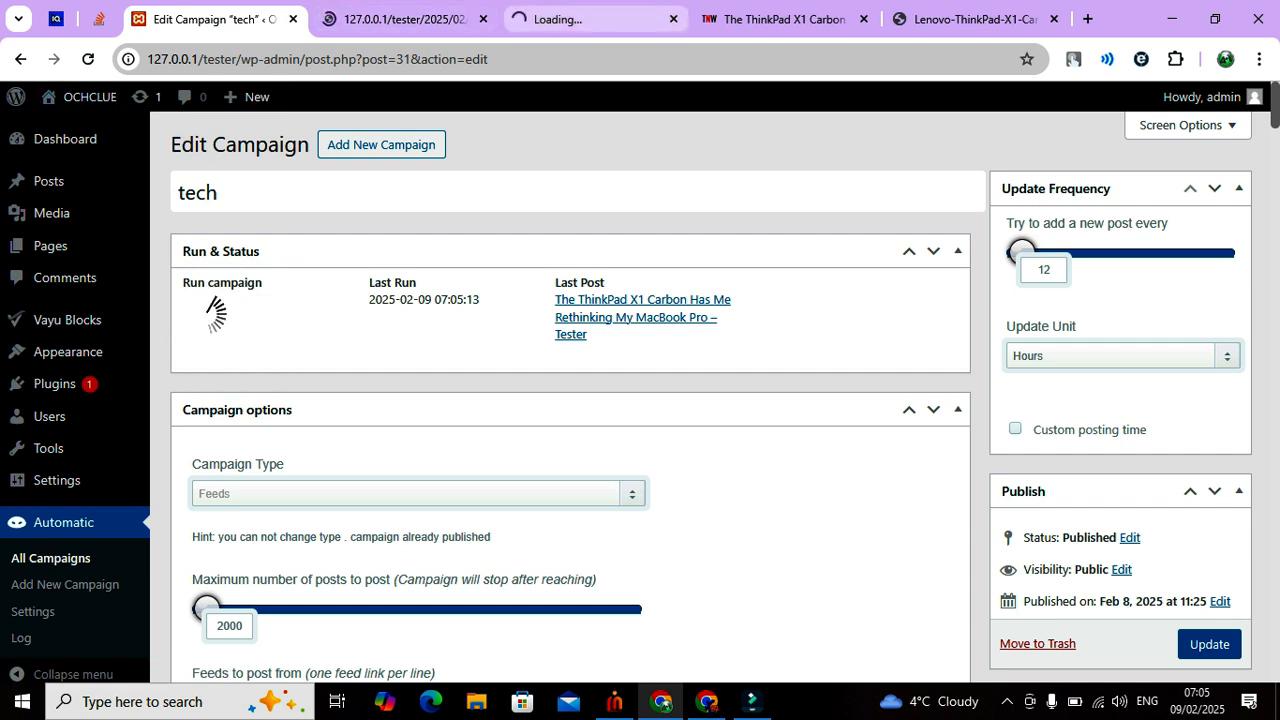
click(566, 19)
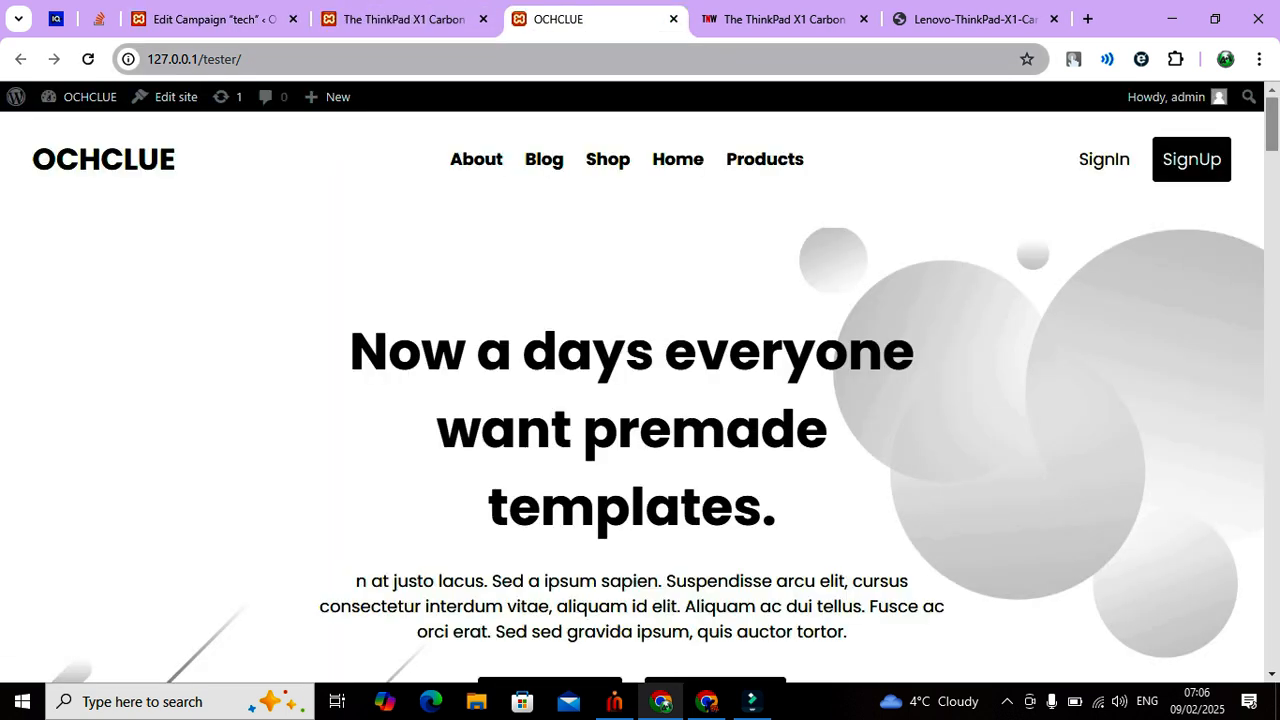
click(544, 159)
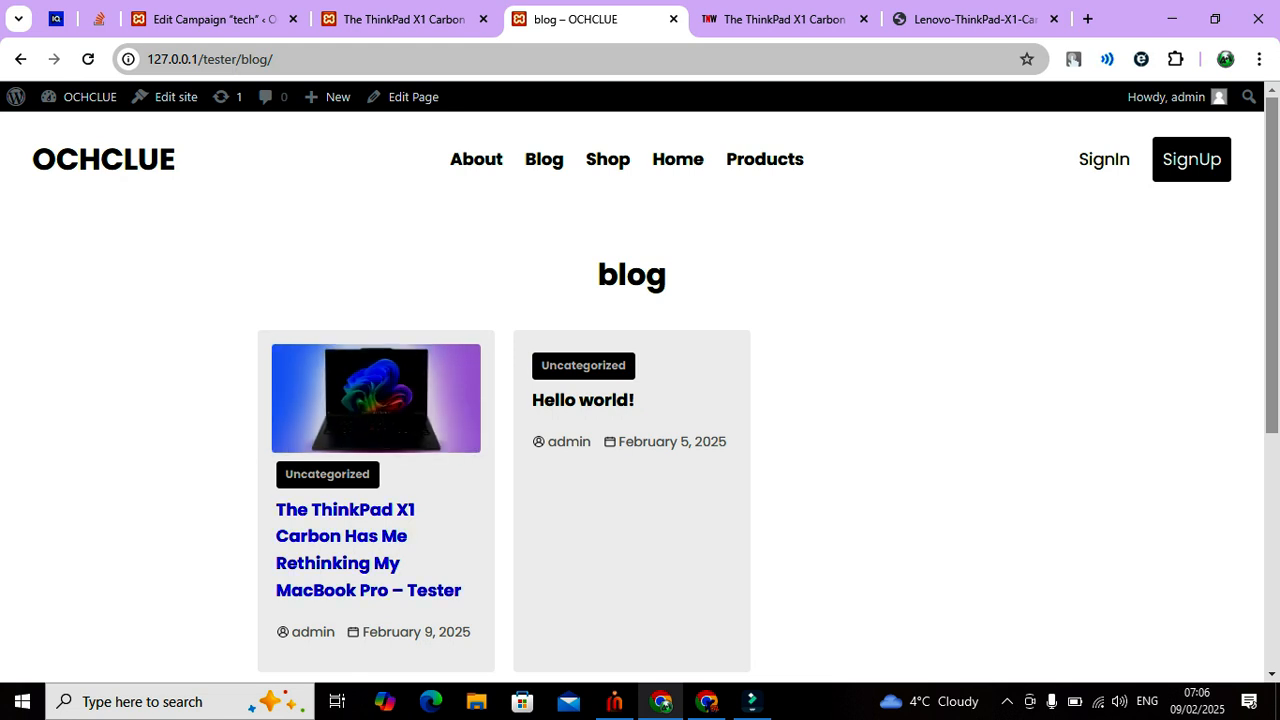
Refresh the blog page to view the campaign's newest post and run the campaign once more
click(213, 19)
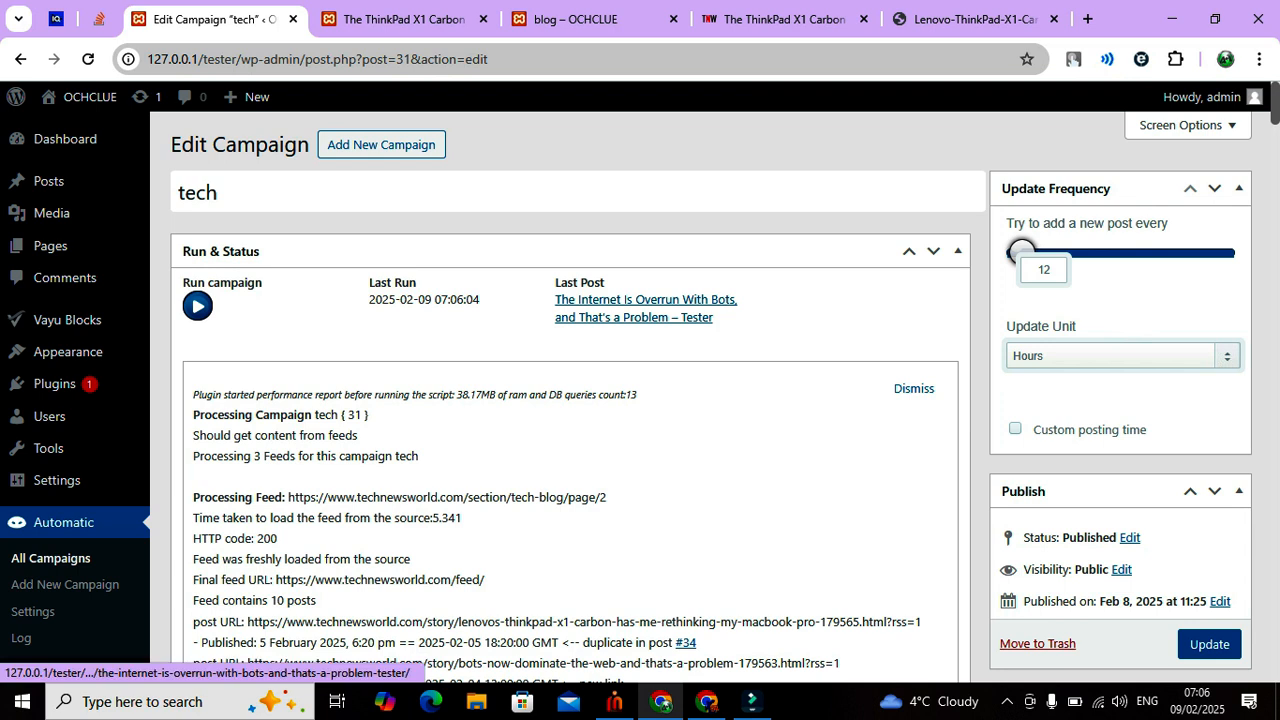
click(575, 19)
click(88, 59)
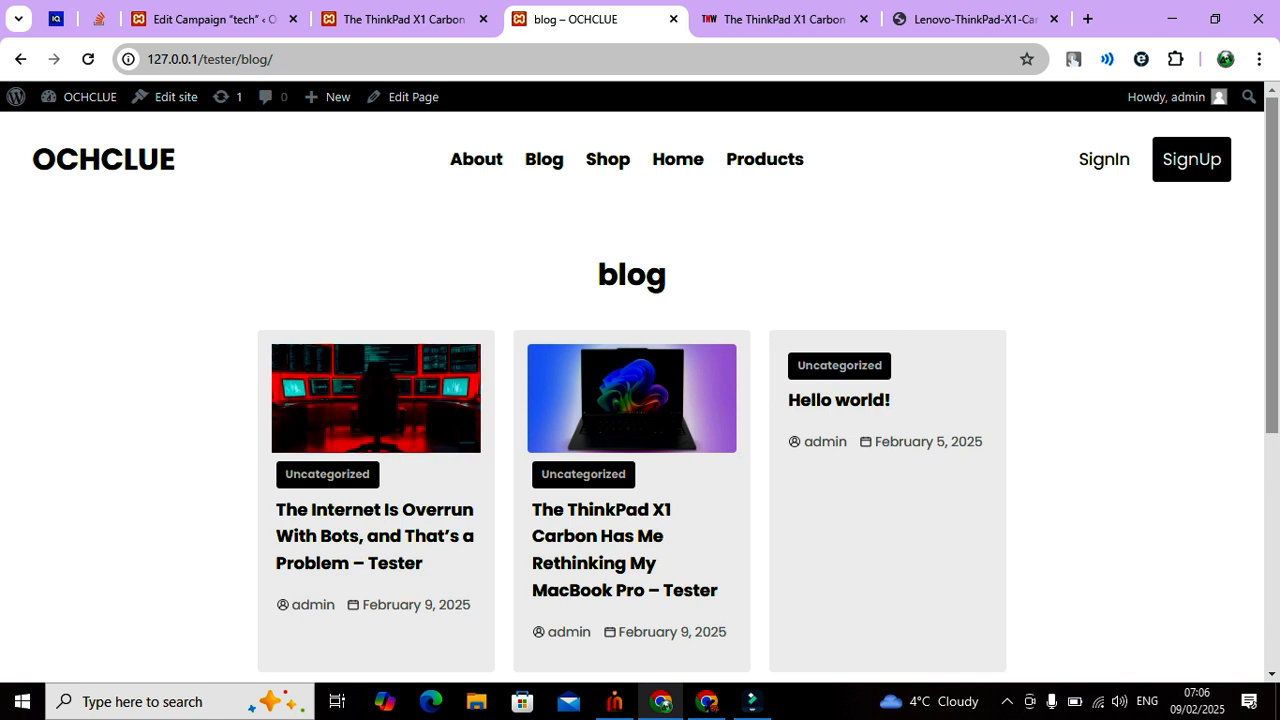
click(210, 19)
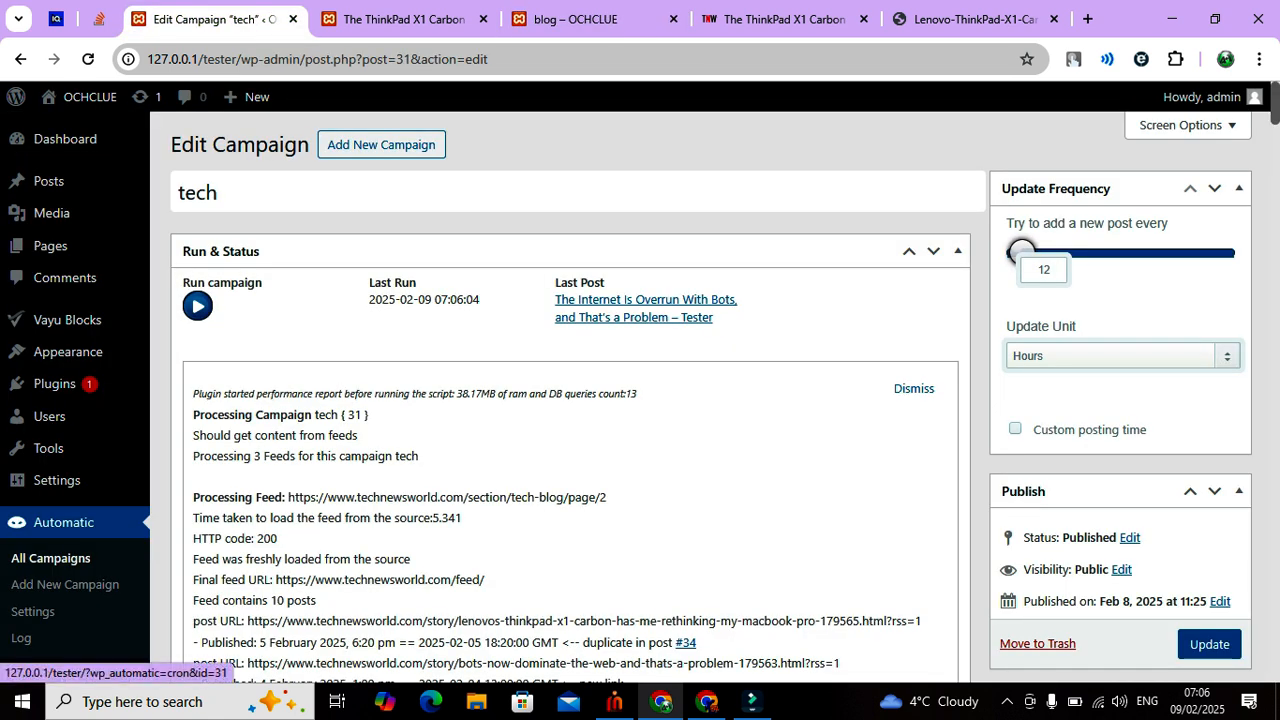
click(197, 306)
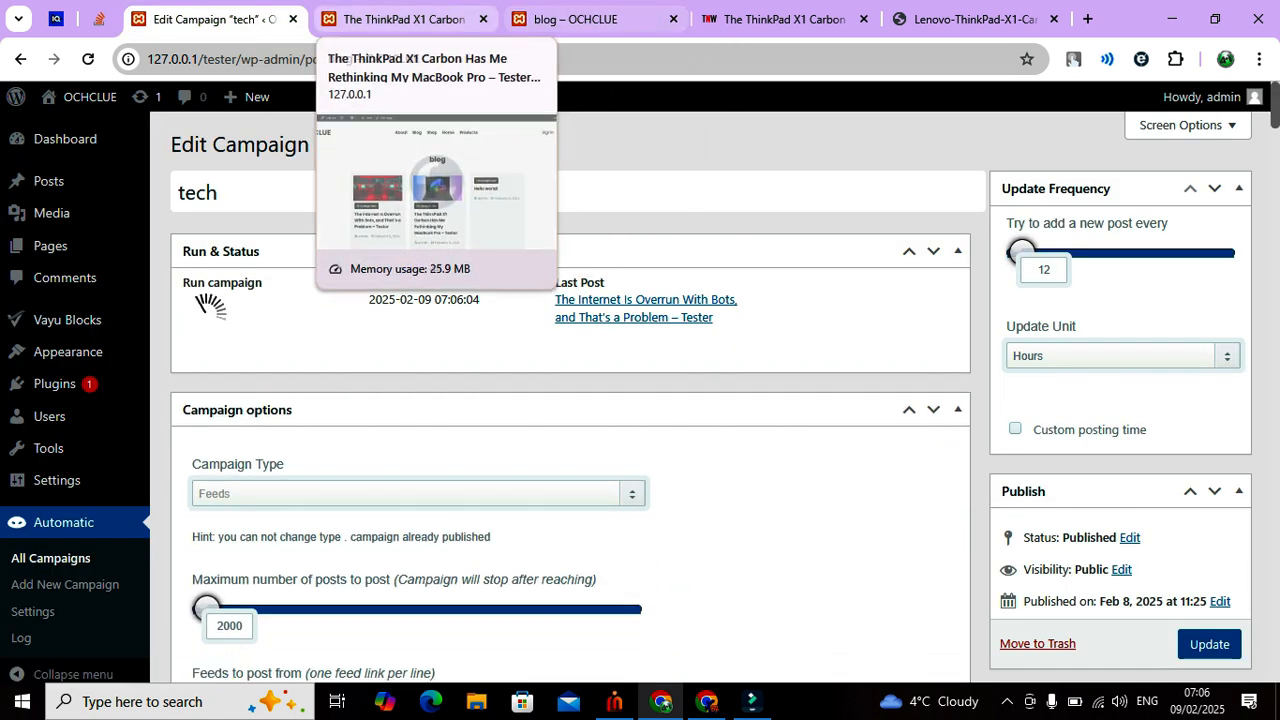
Look through the published ThinkPad article down to its right-side ports image
click(400, 19)
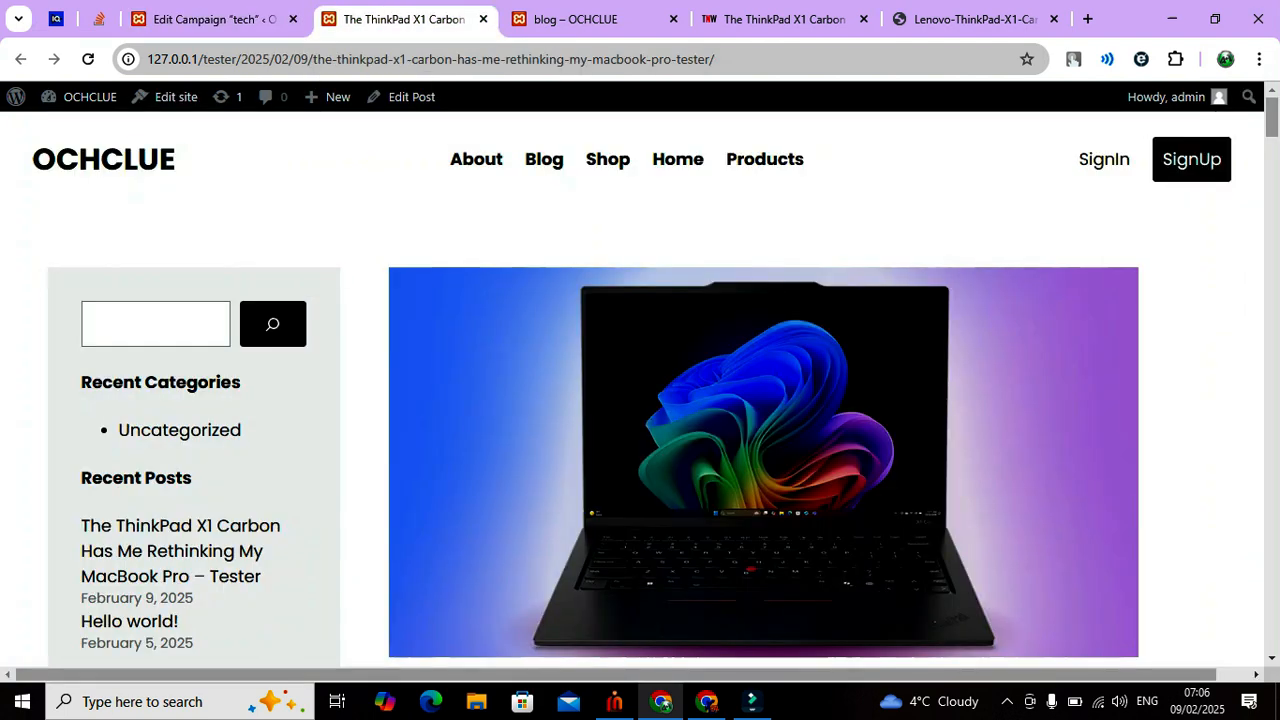
scroll(640, 400, down, 5)
scroll(640, 400, down, 15)
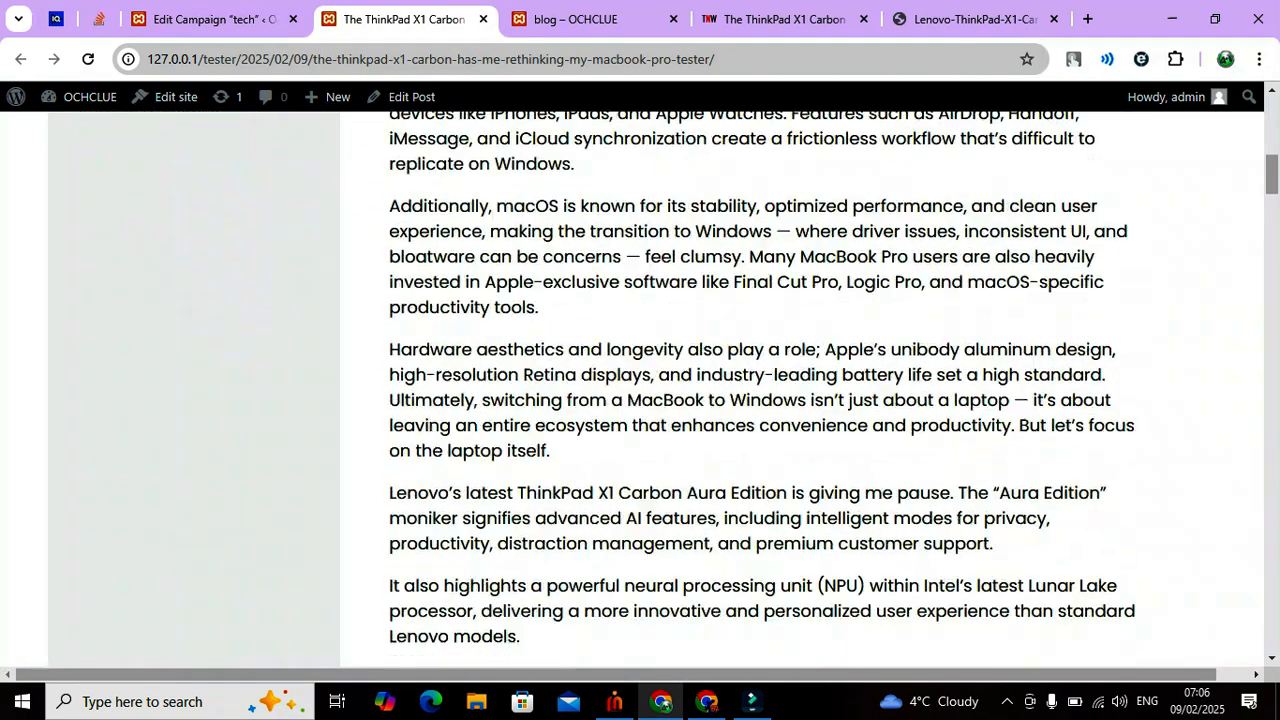
scroll(640, 400, down, 15)
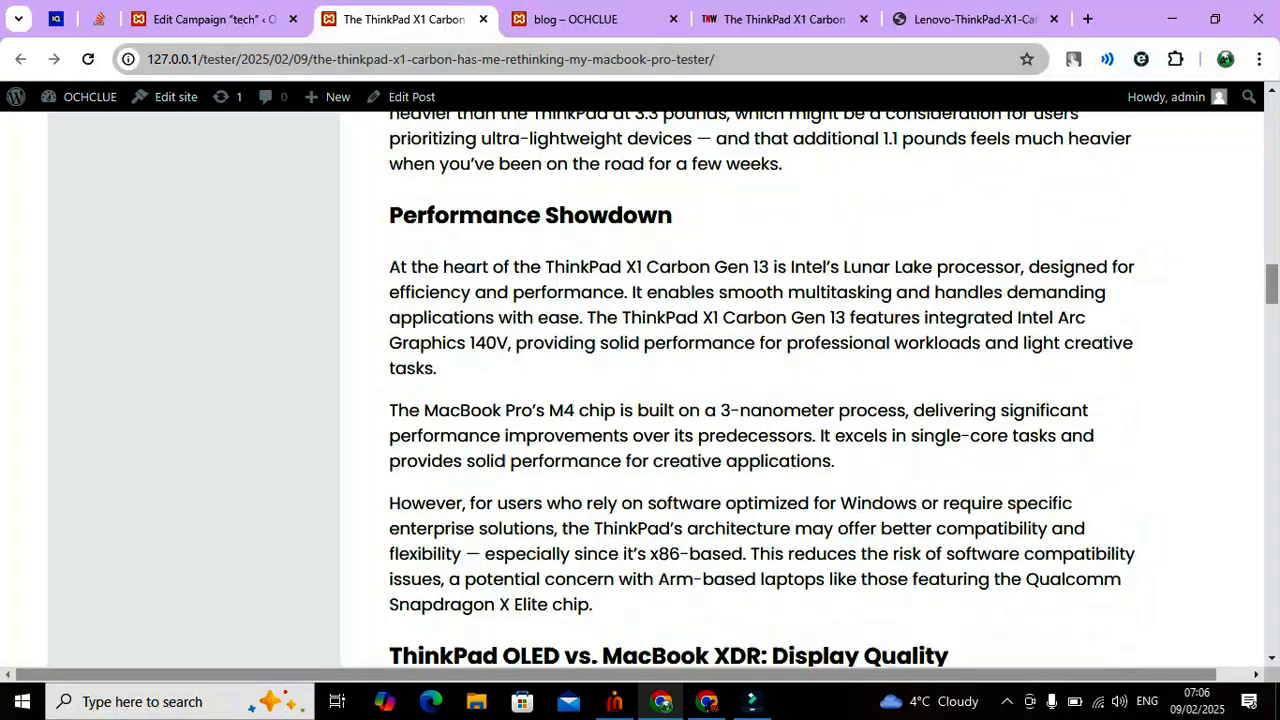
scroll(826, 389, down, 15)
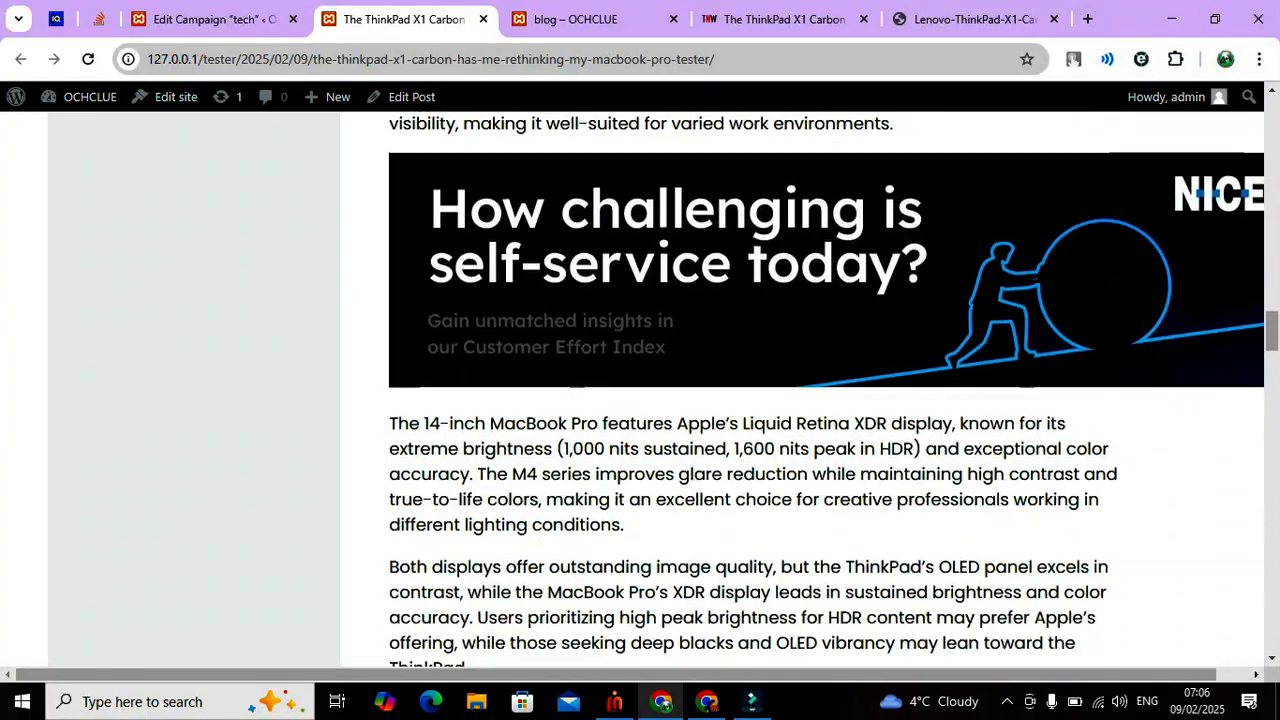
scroll(764, 389, down, 8)
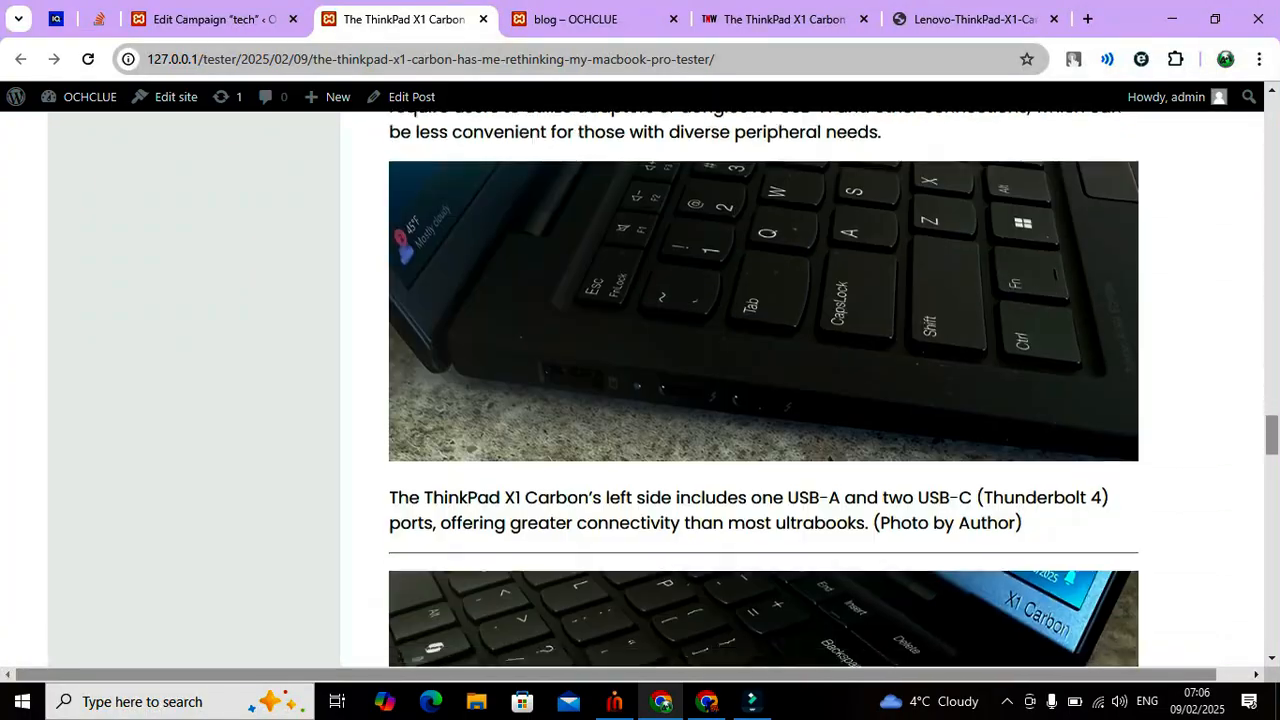
scroll(764, 389, up, 2)
scroll(764, 389, up, 1)
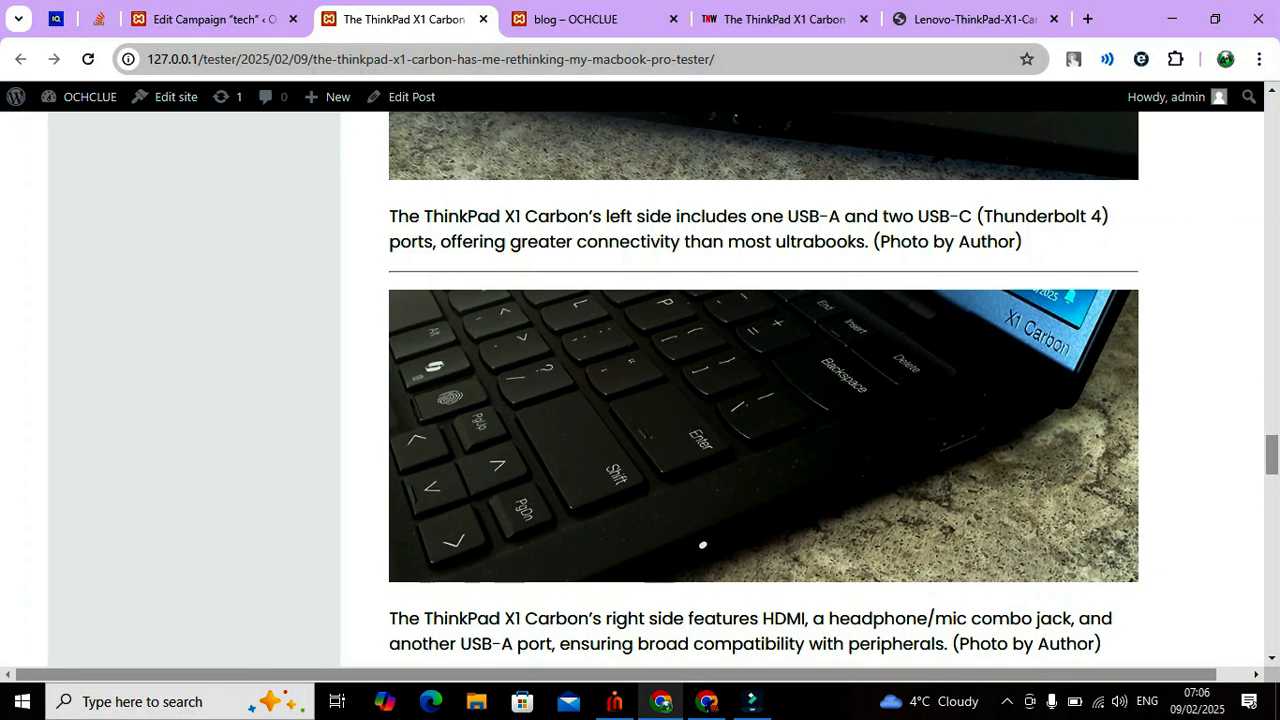
Open the right-side ports image in a separate tab, examine its source address and close that tab
right_click(538, 338)
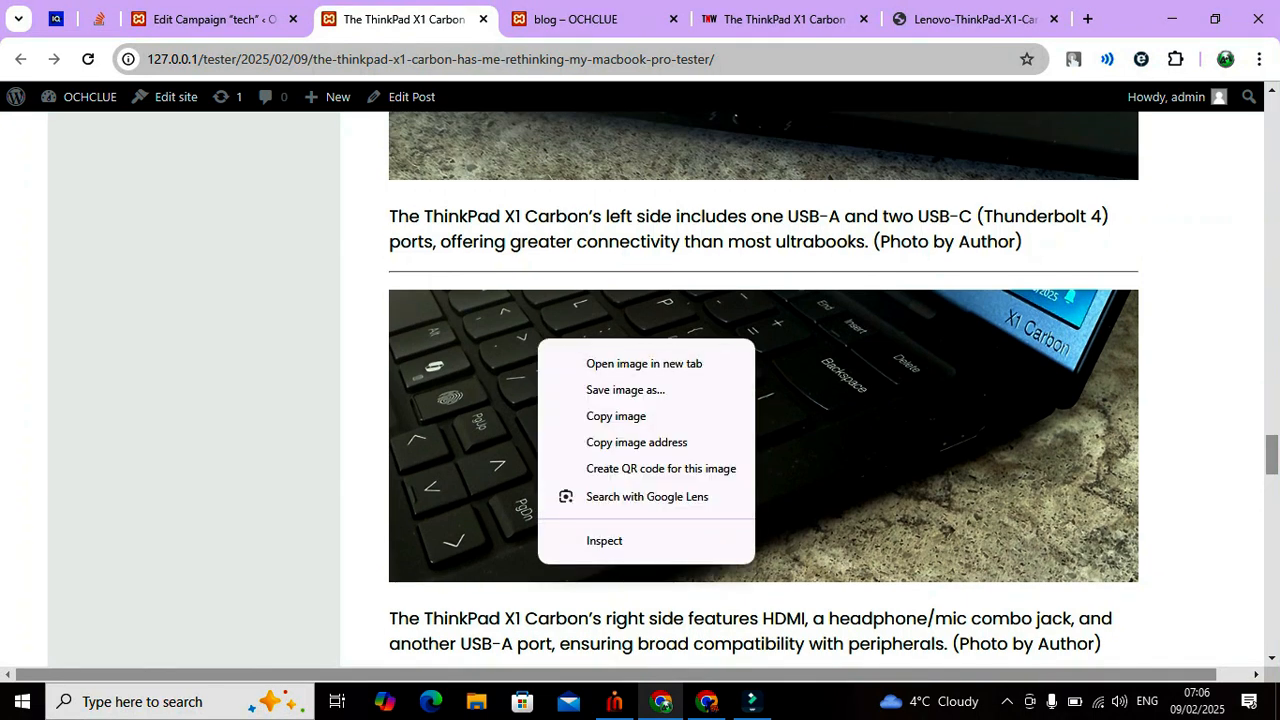
key(Escape)
click(500, 19)
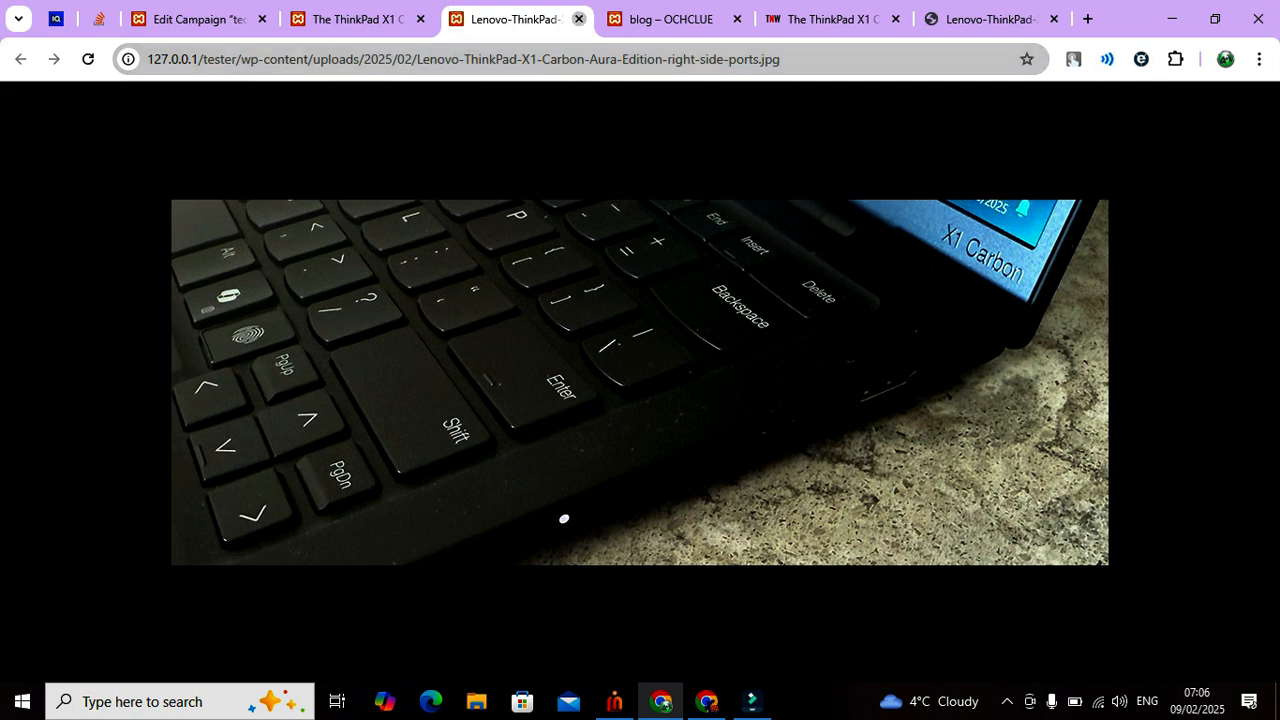
click(578, 19)
Check the campaign's last run and refresh the blog page to view the latest posts
click(195, 19)
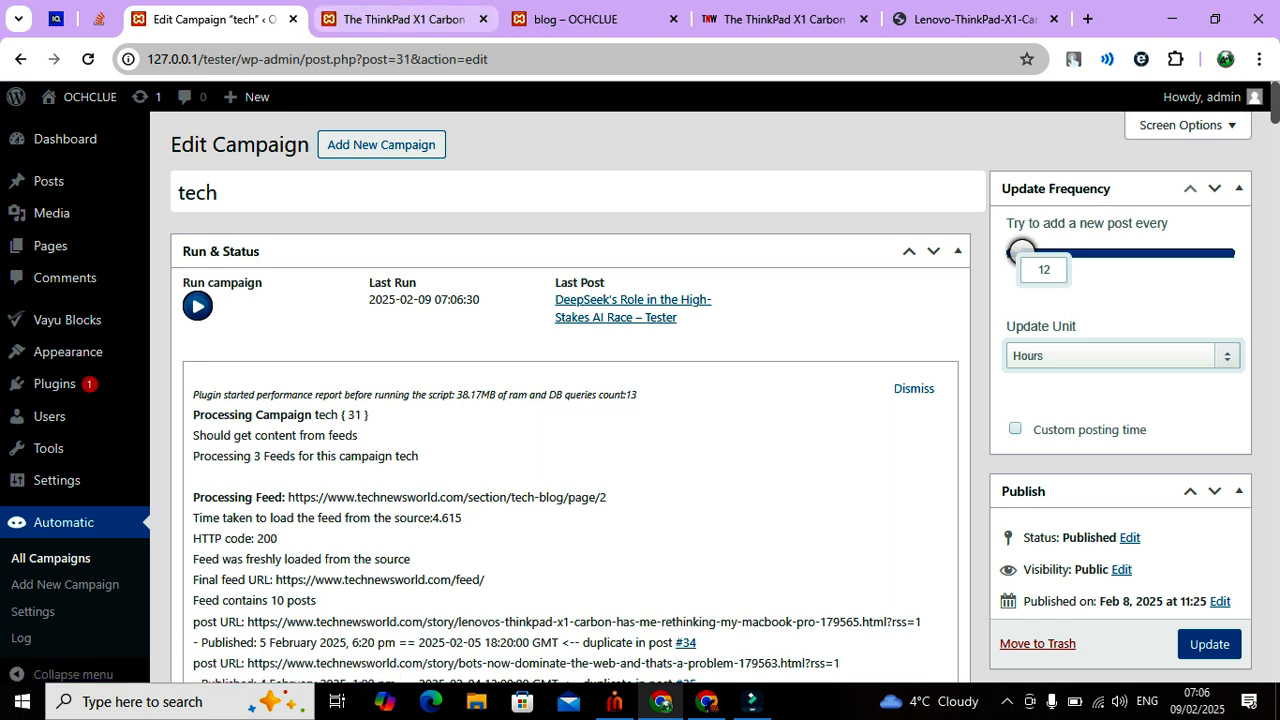
click(570, 19)
click(88, 59)
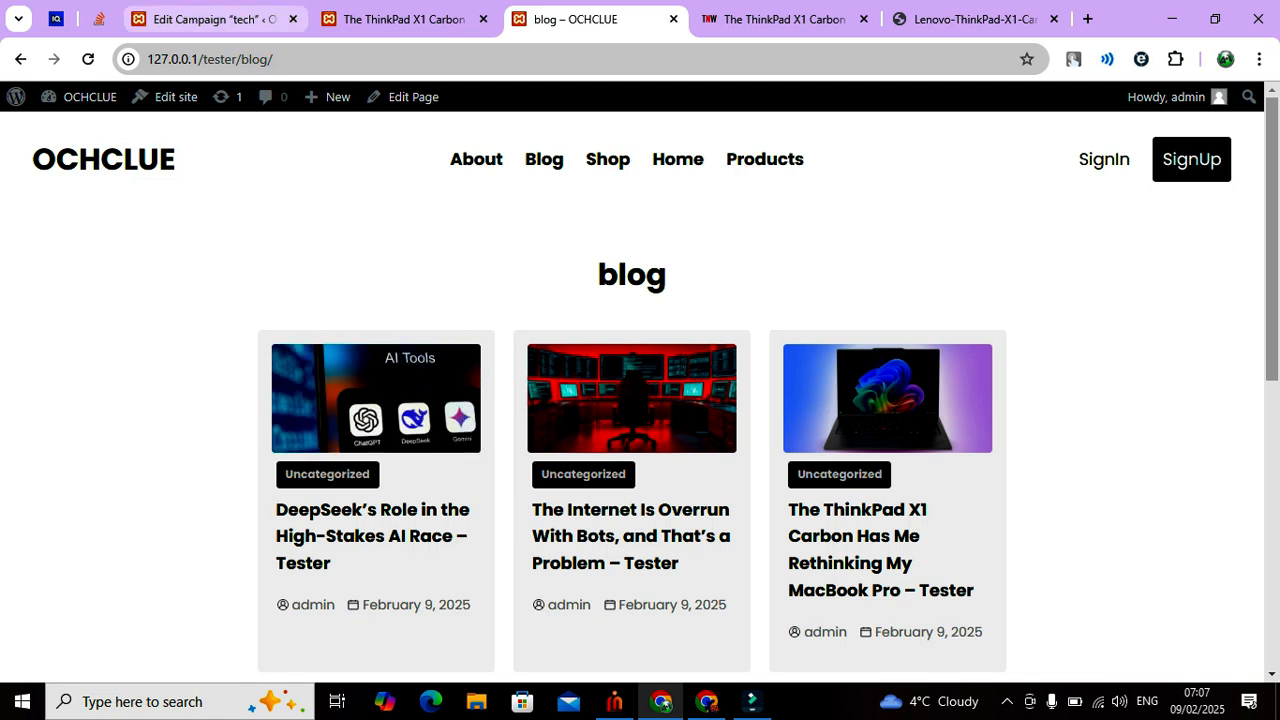
click(210, 19)
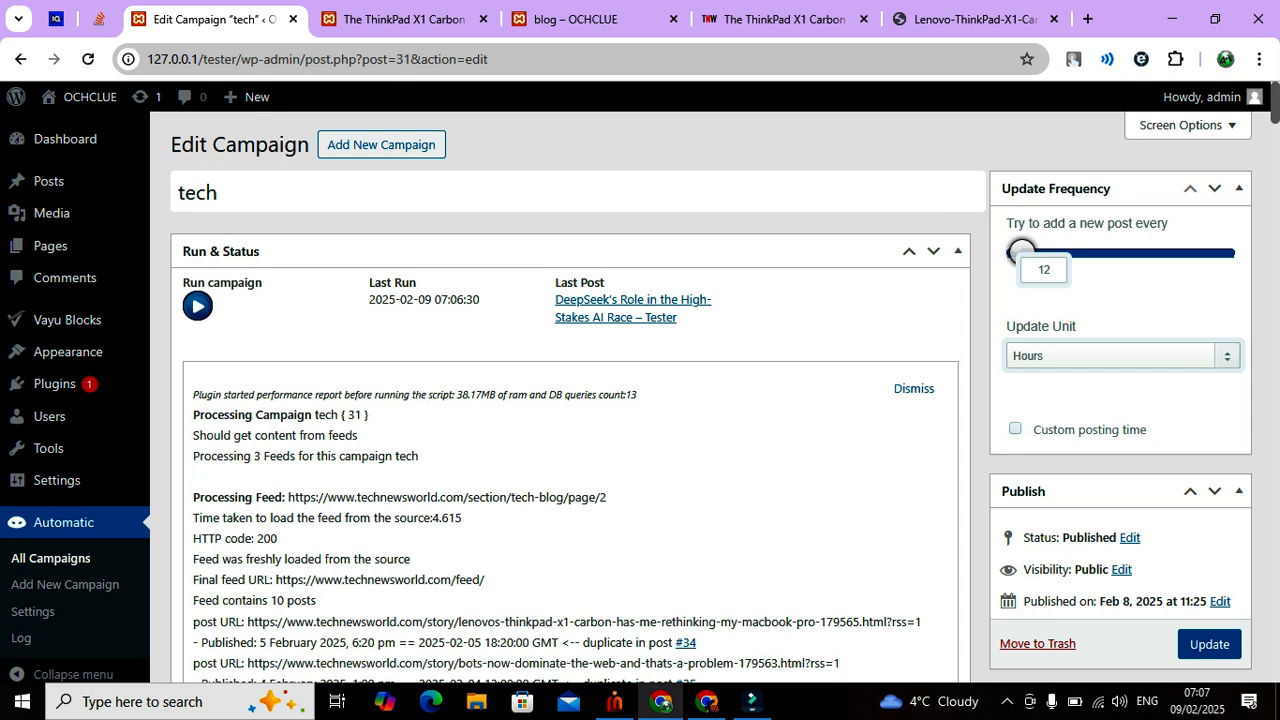
click(590, 19)
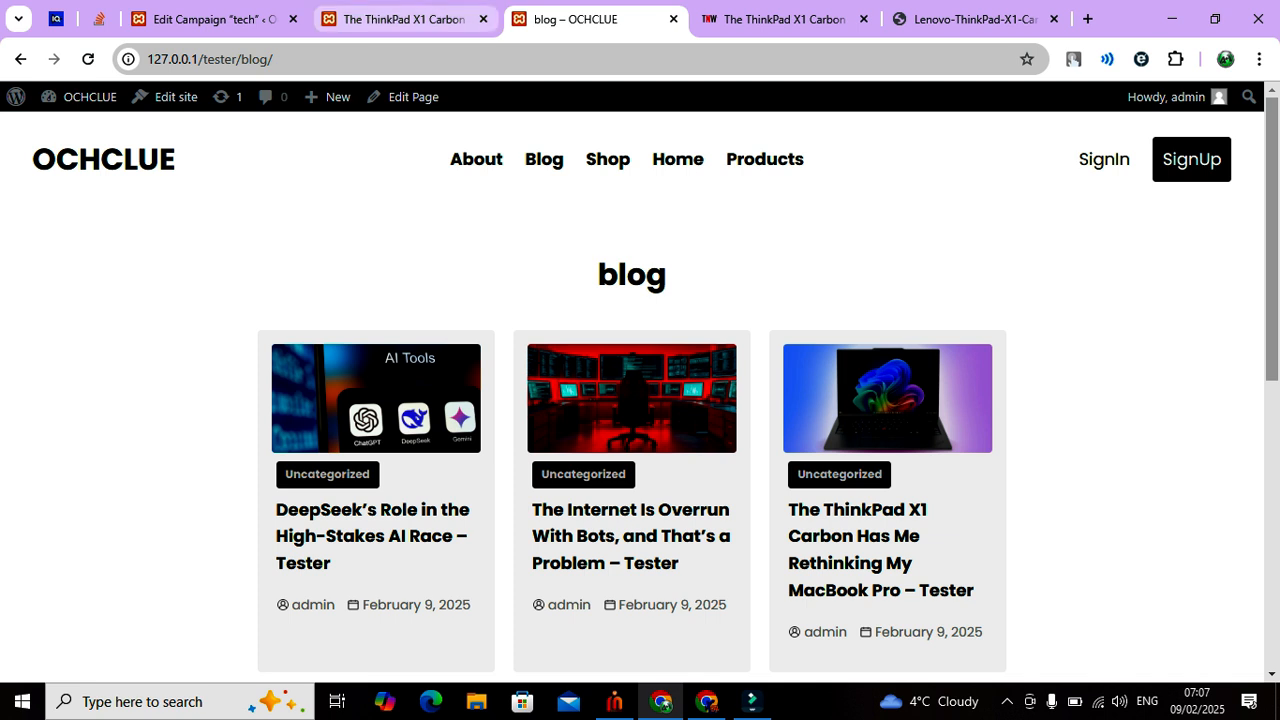
click(400, 19)
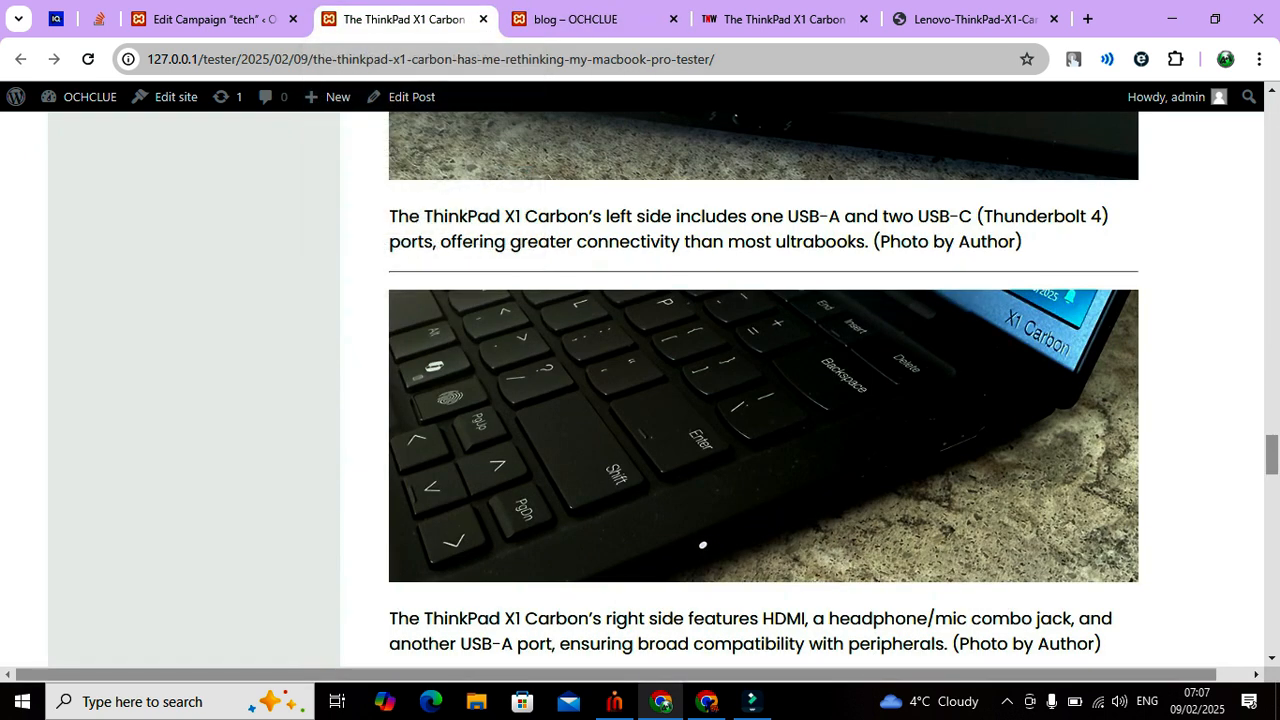
click(575, 19)
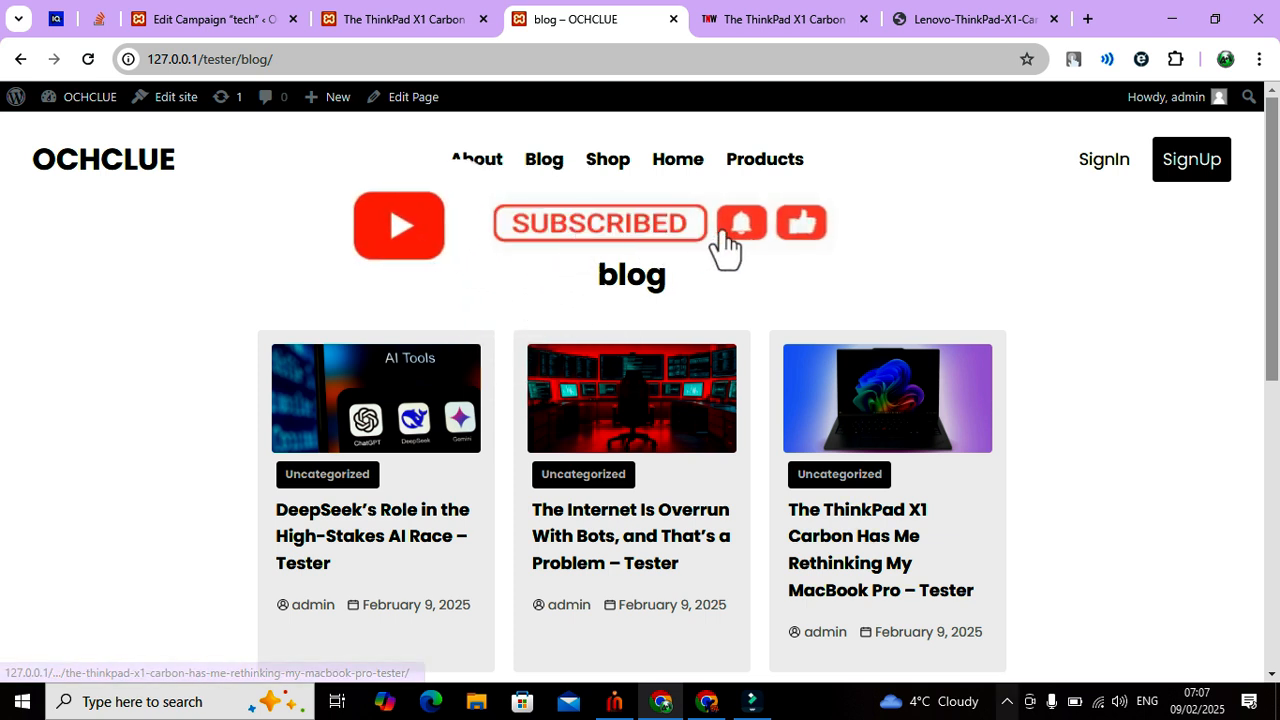
click(1007, 702)
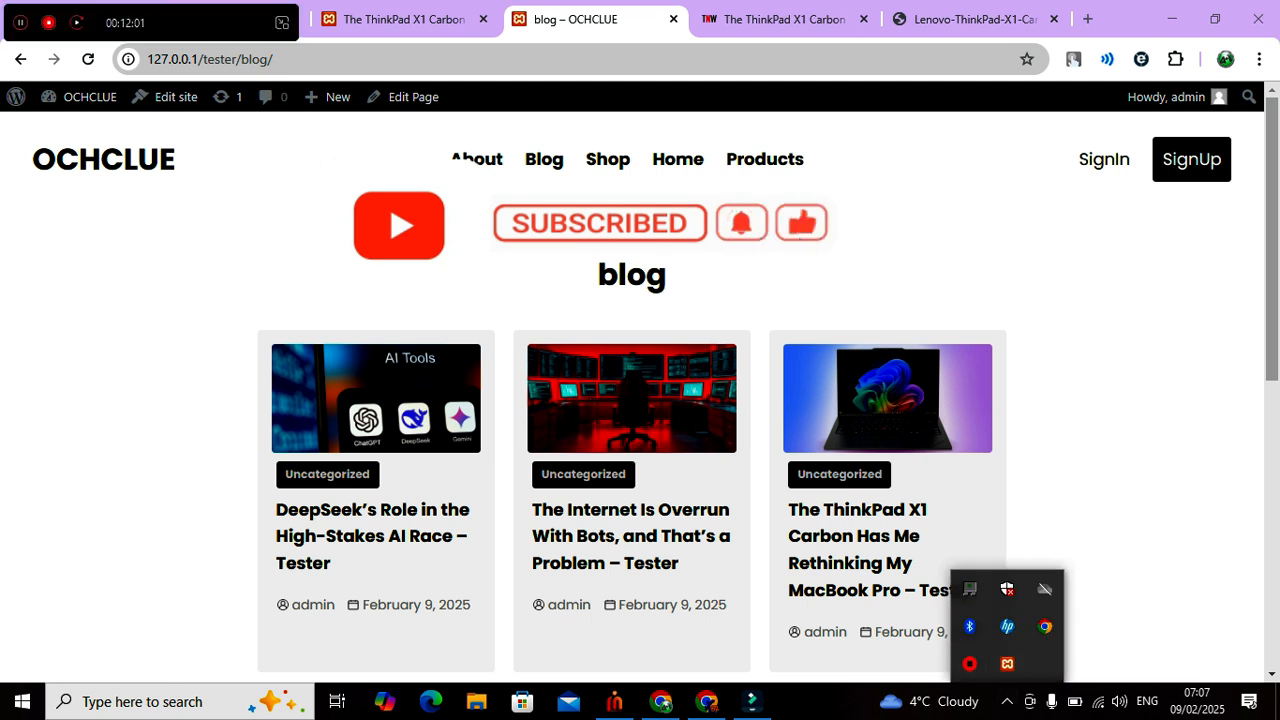